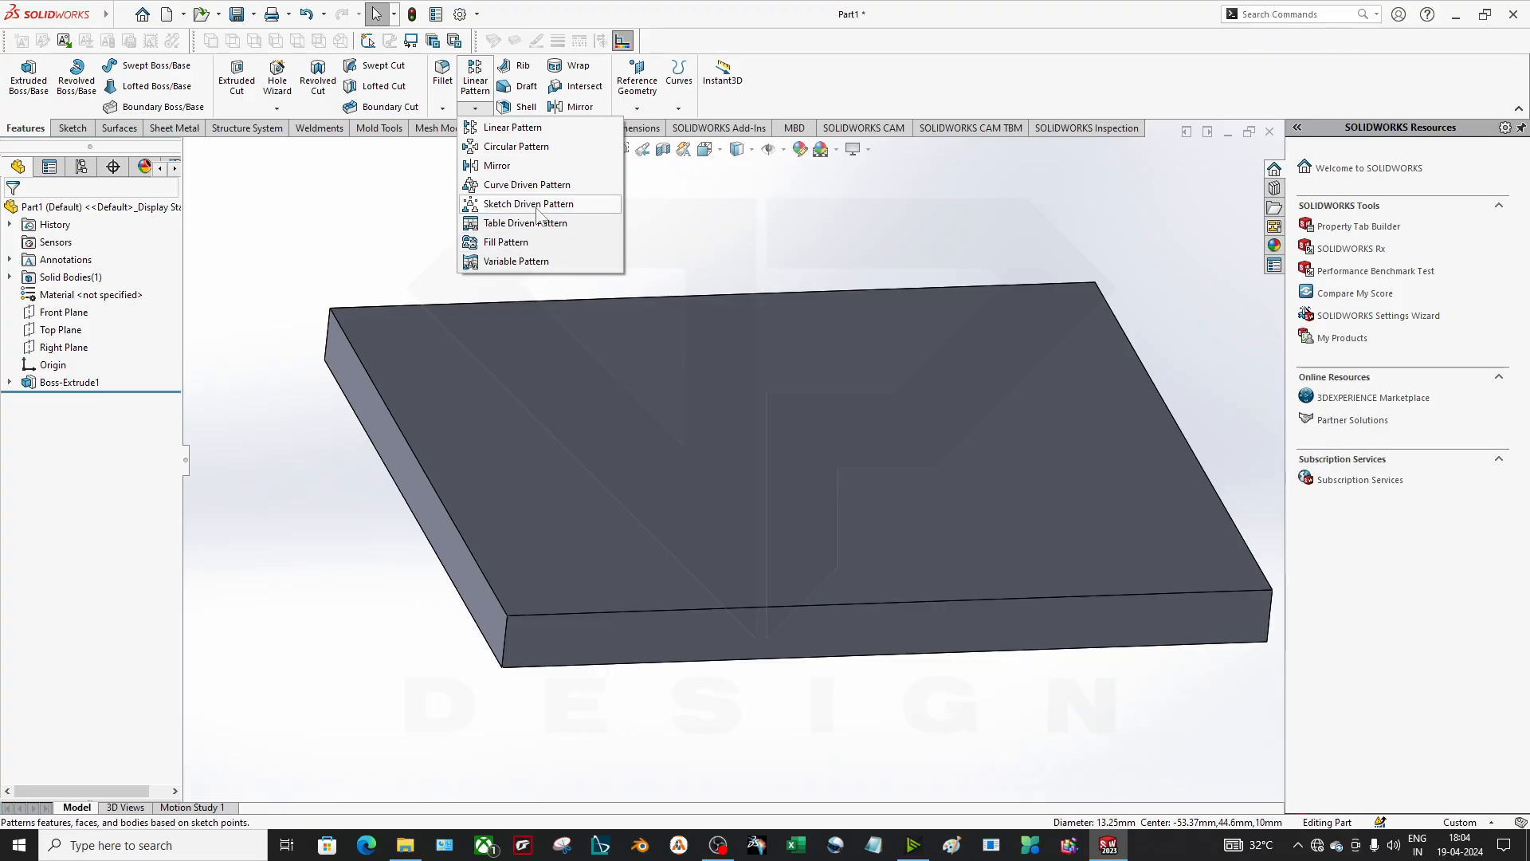
pyautogui.click(824, 256)
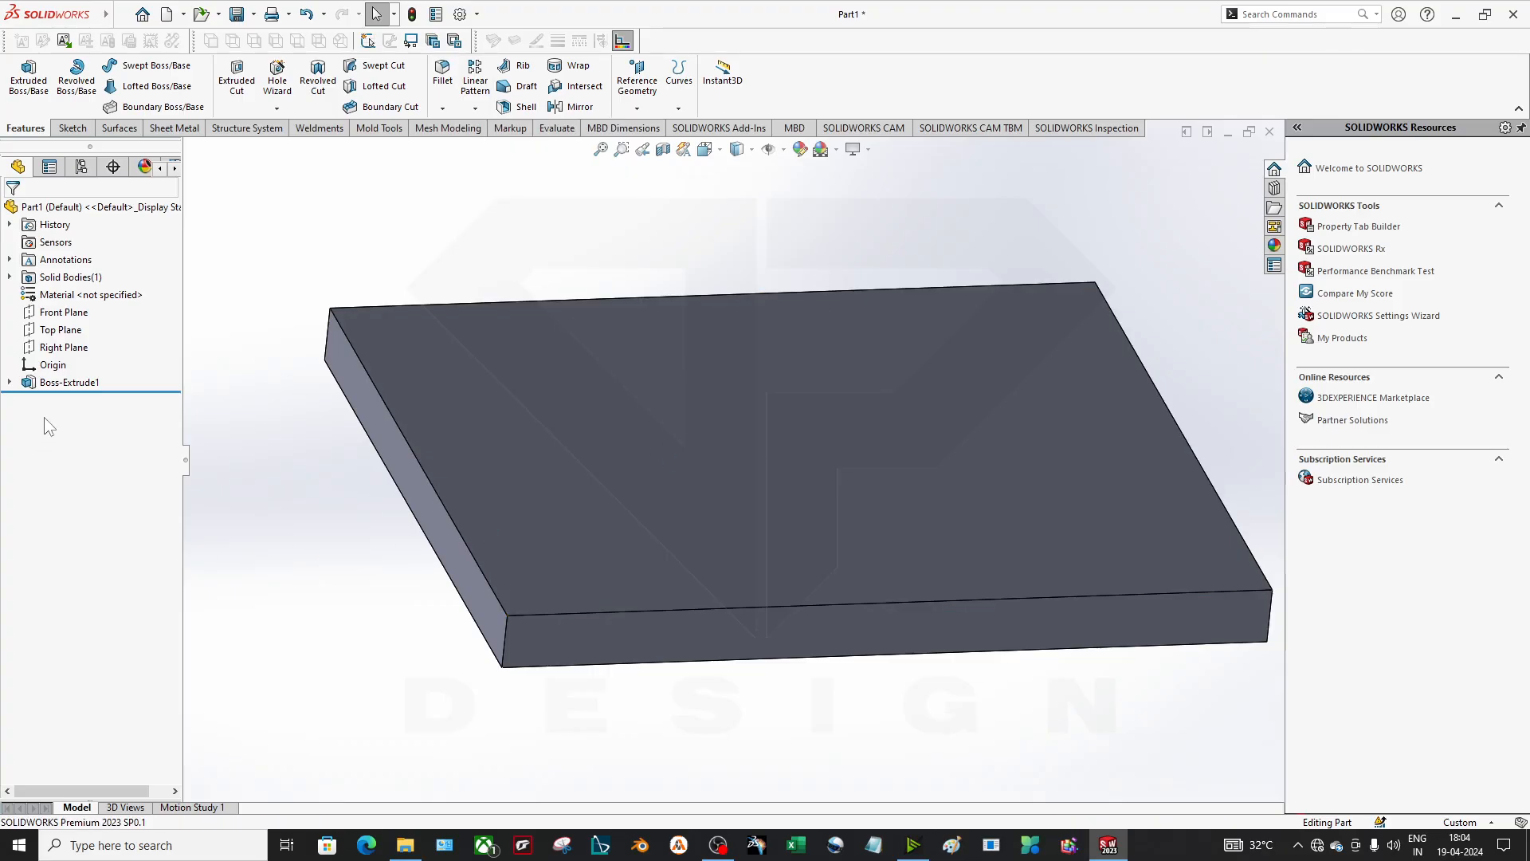
pyautogui.click(475, 107)
pyautogui.click(643, 484)
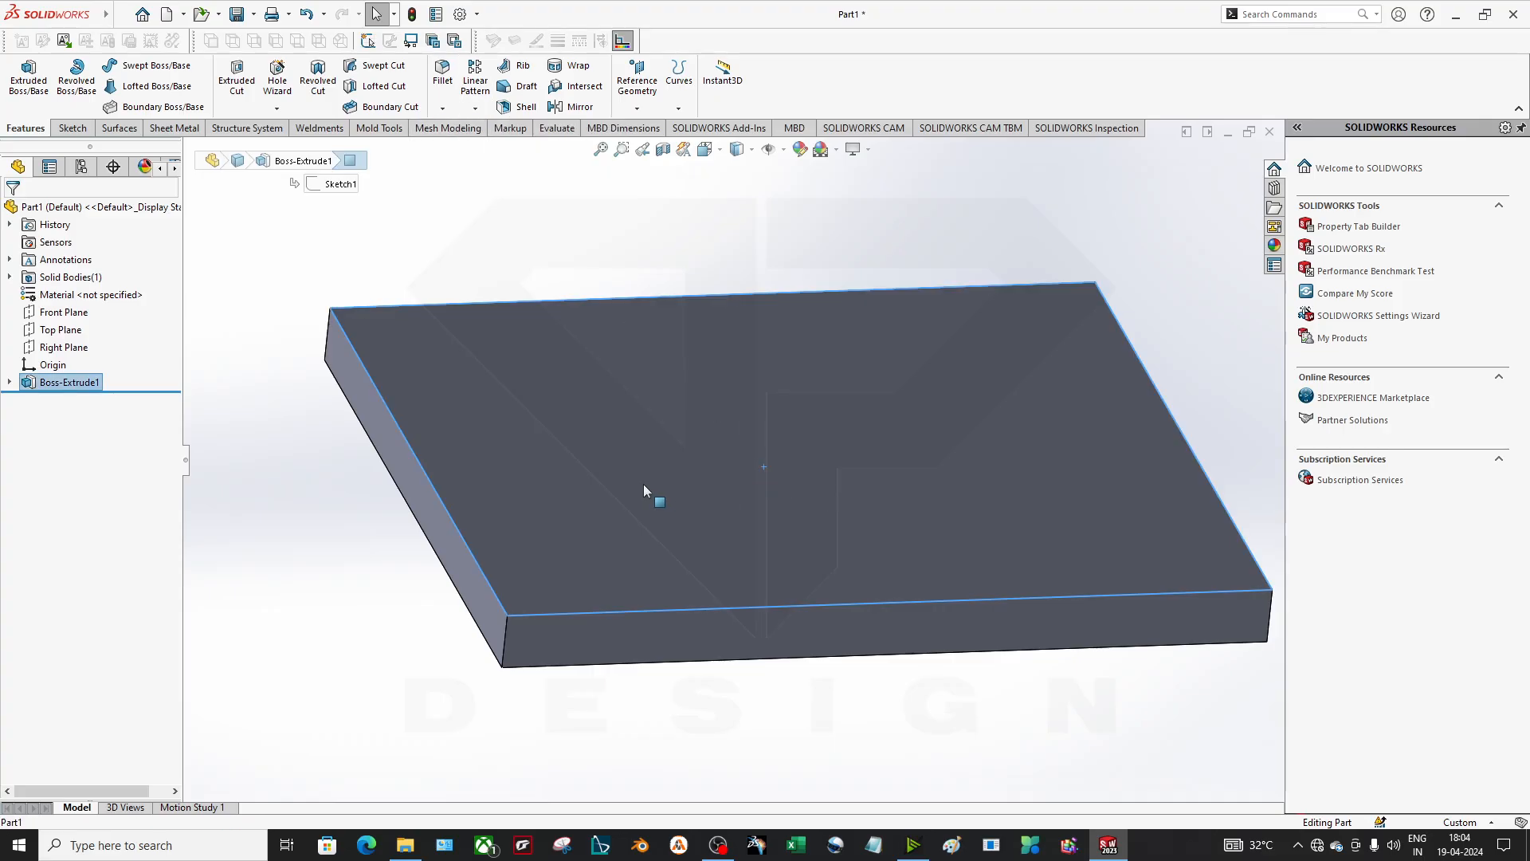
pyautogui.rightClick(643, 485)
pyautogui.click(341, 417)
pyautogui.moveTo(614, 418); pyautogui.dragTo(552, 524, button='middle')
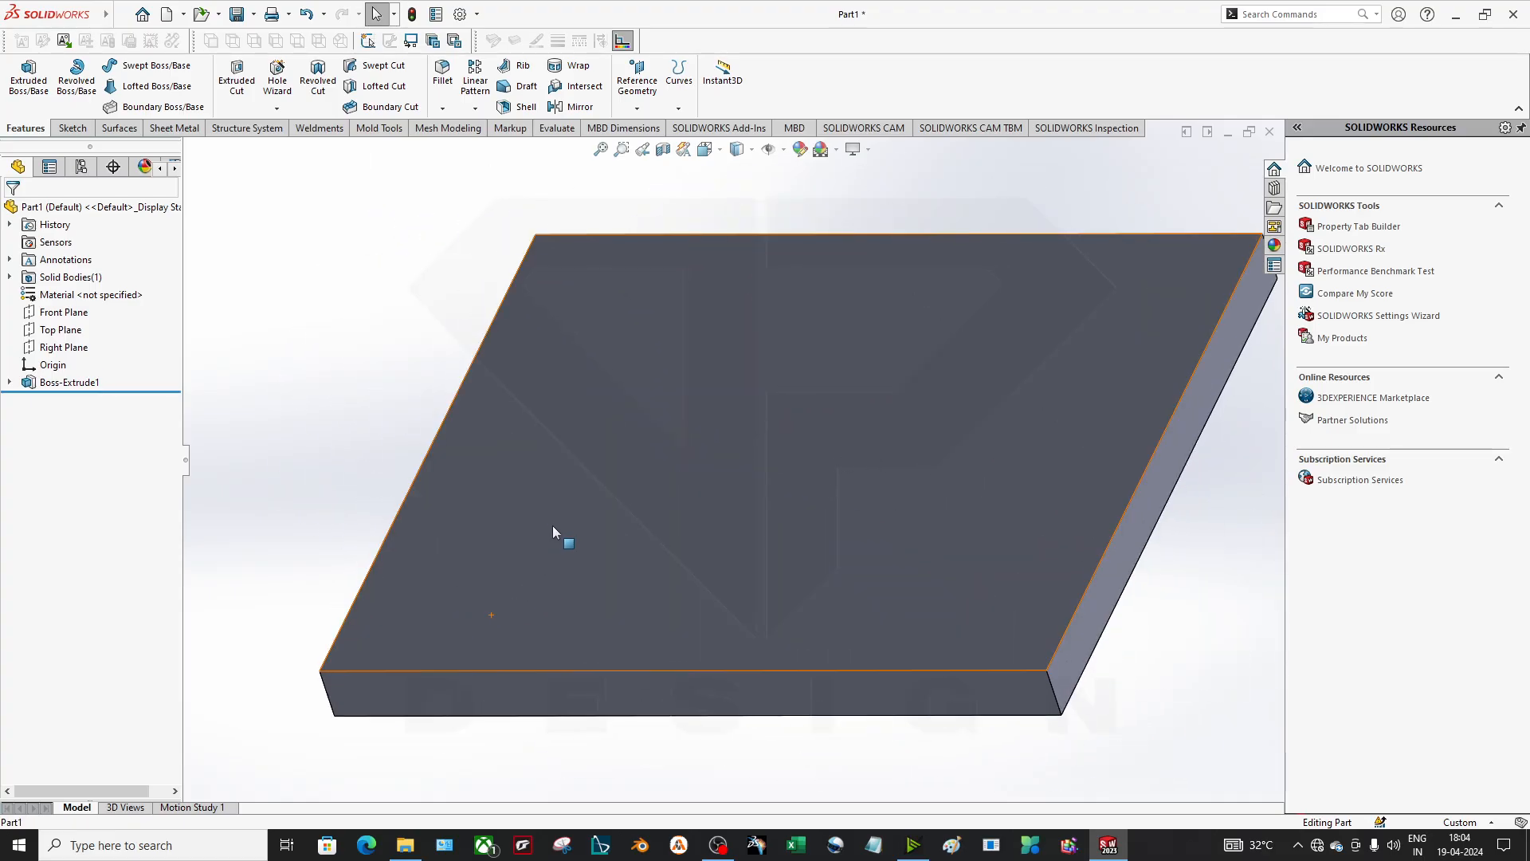
# - Sketch a circle about 12.6 mm in diameter on the plate's top face, near its upper-left corner
pyautogui.rightClick(552, 524)
pyautogui.click(614, 480)
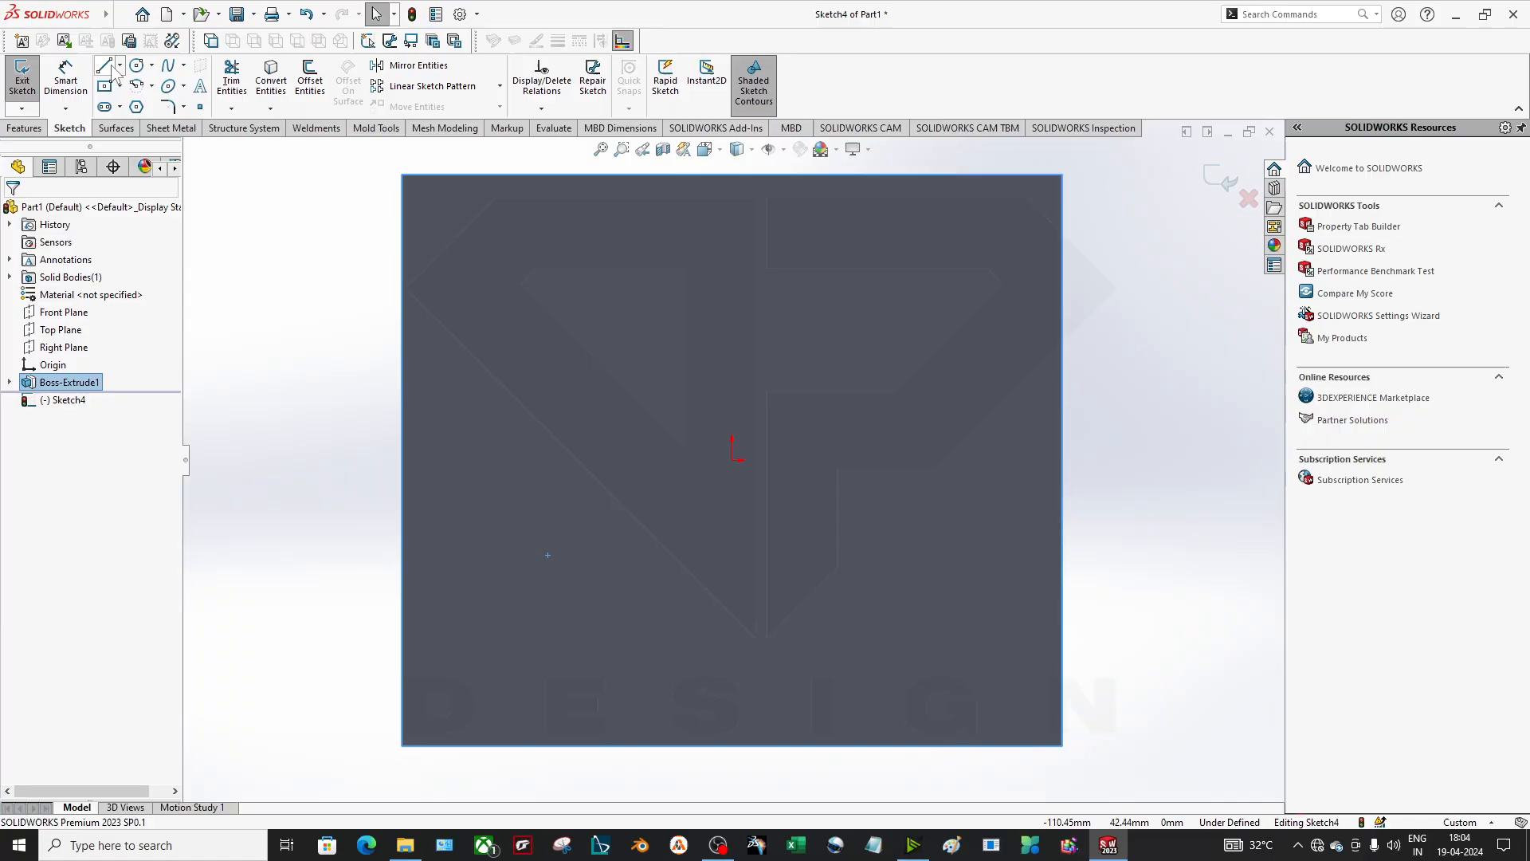
pyautogui.click(137, 66)
pyautogui.click(474, 231)
pyautogui.click(496, 253)
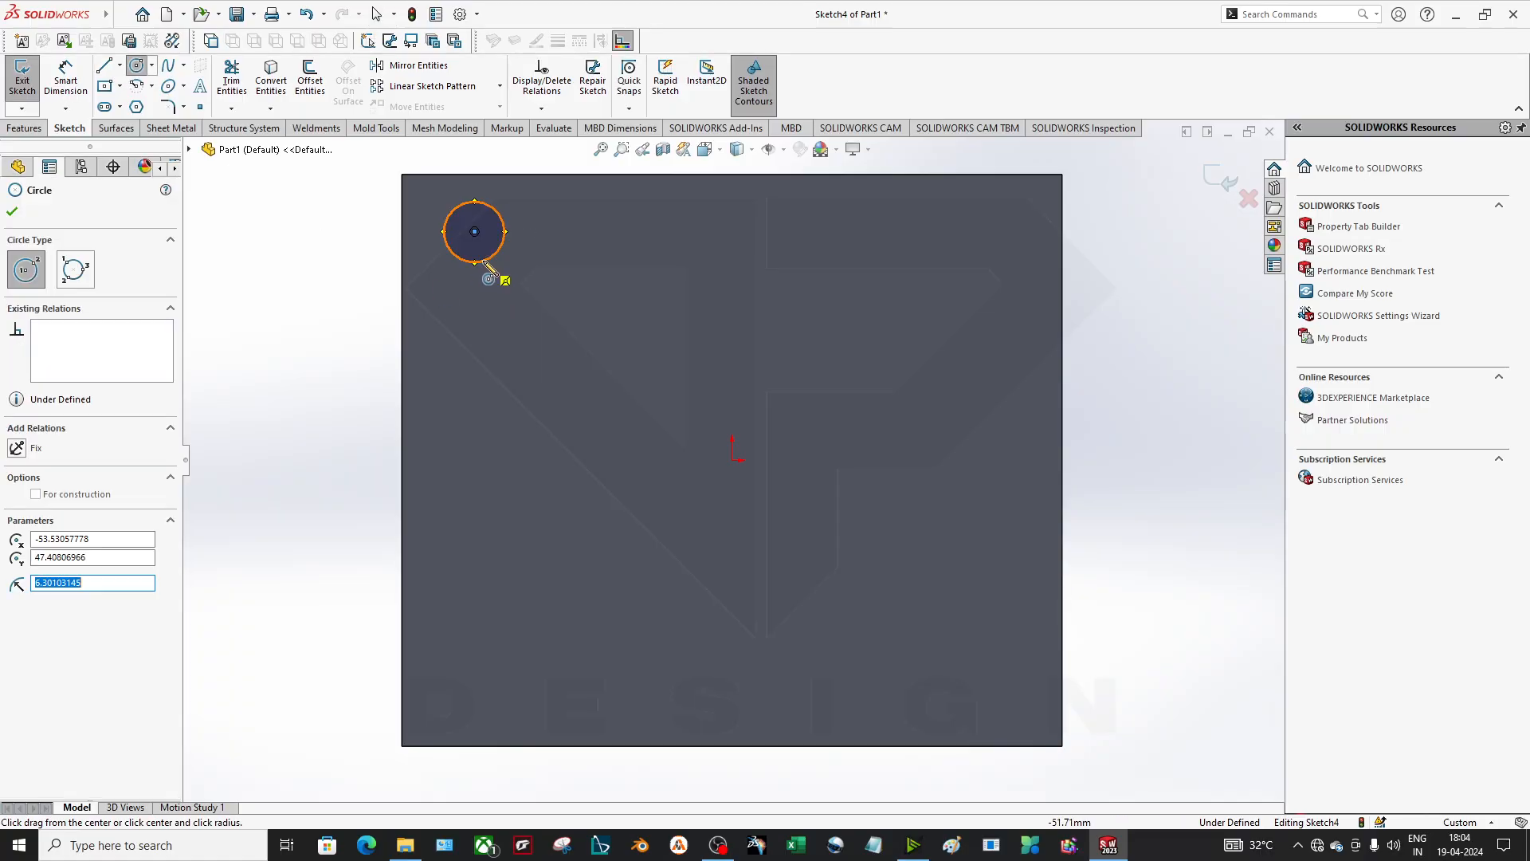
# - Cut the circle through the plate with a blind Extruded Cut 62 mm deep
pyautogui.click(24, 128)
pyautogui.click(237, 80)
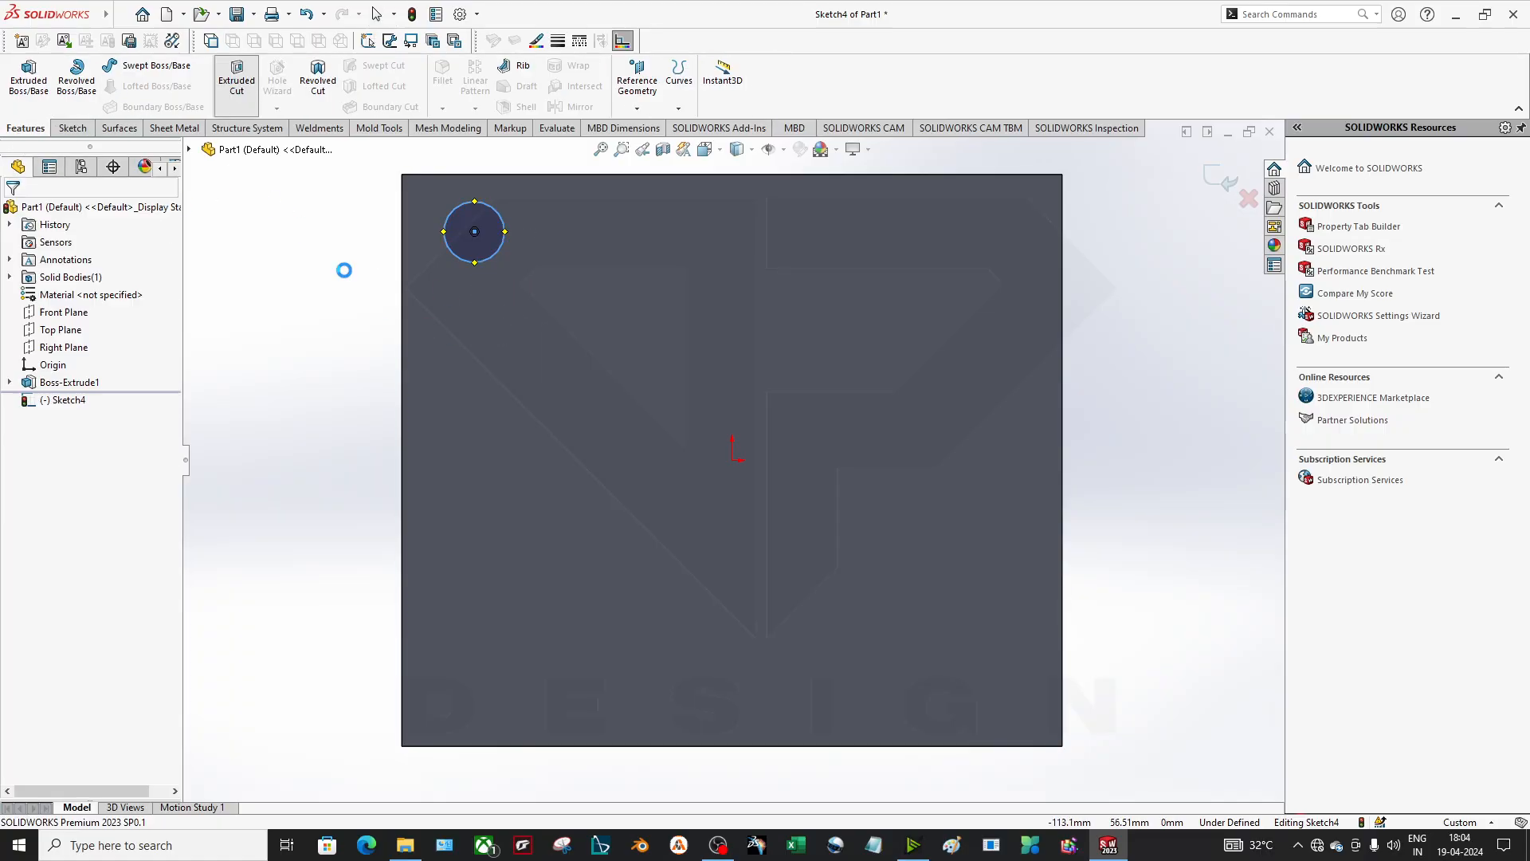
pyautogui.moveTo(403, 443); pyautogui.dragTo(279, 717)
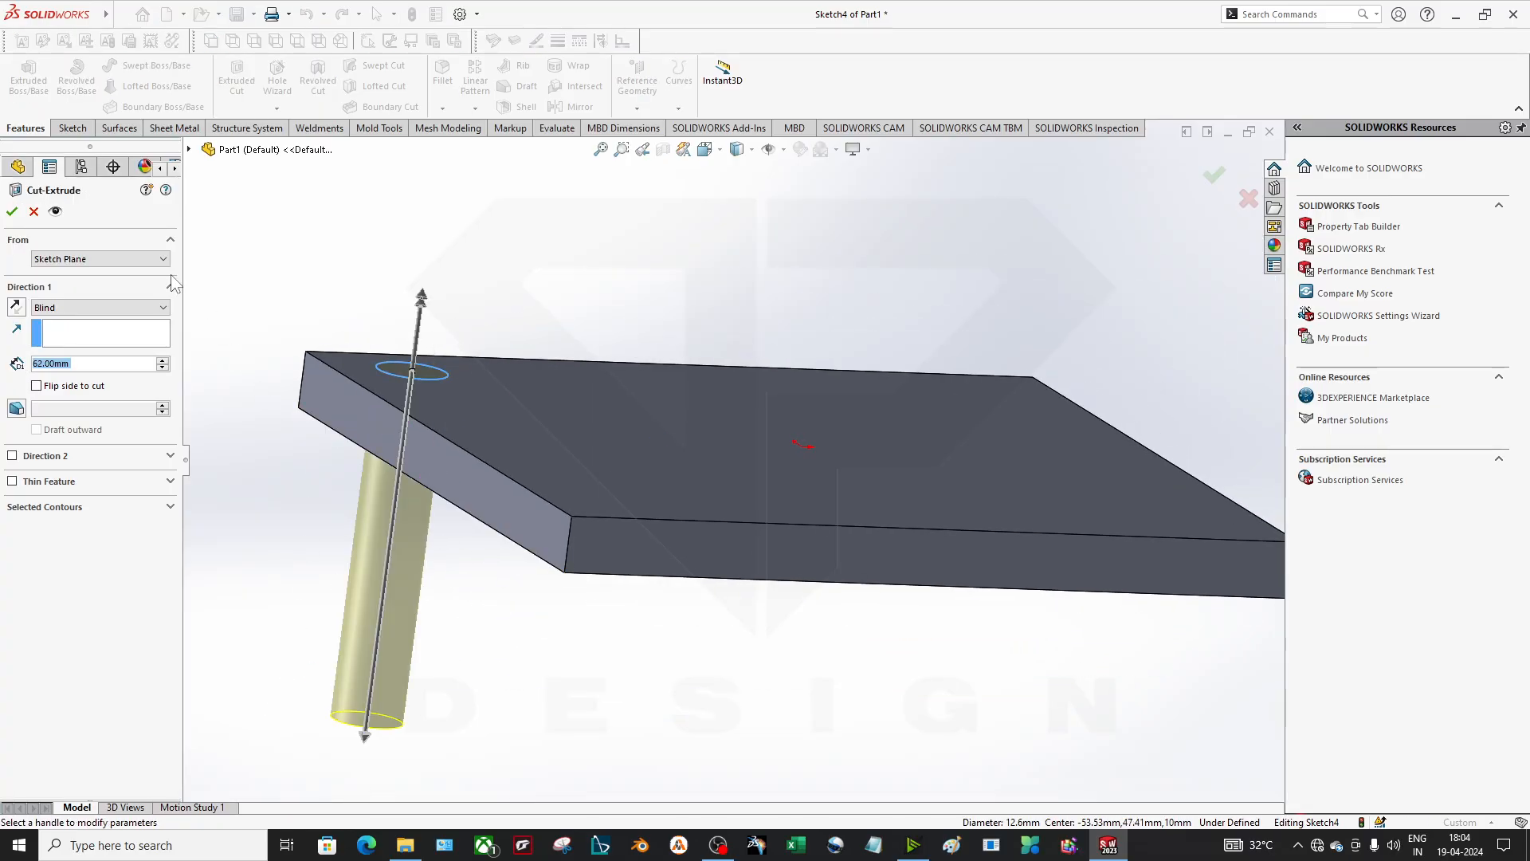
pyautogui.click(12, 212)
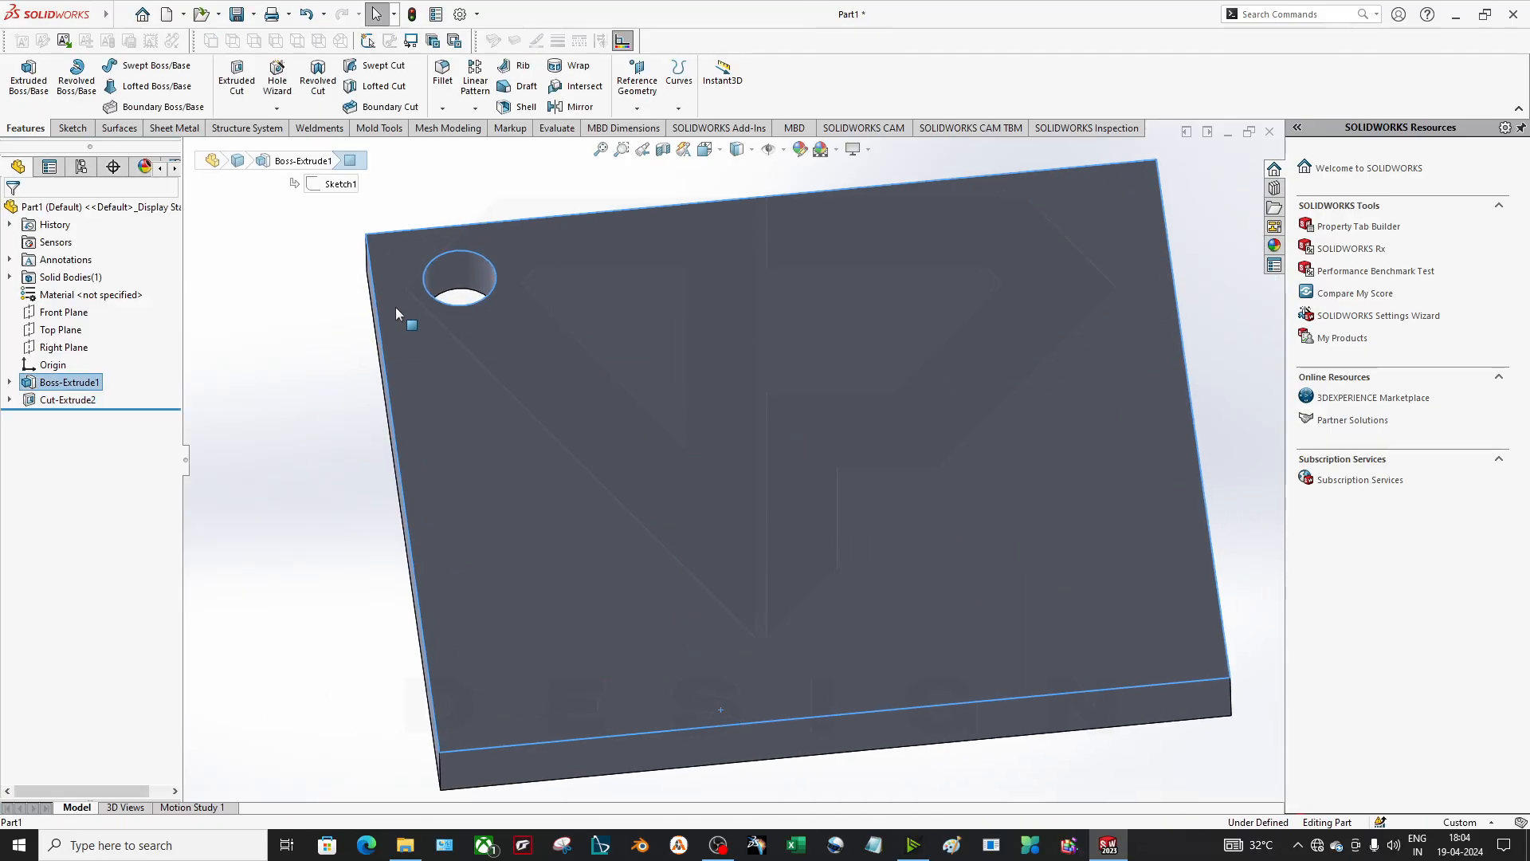
# - Start a Linear Pattern with the hole cut as the feature to pattern
pyautogui.click(450, 273)
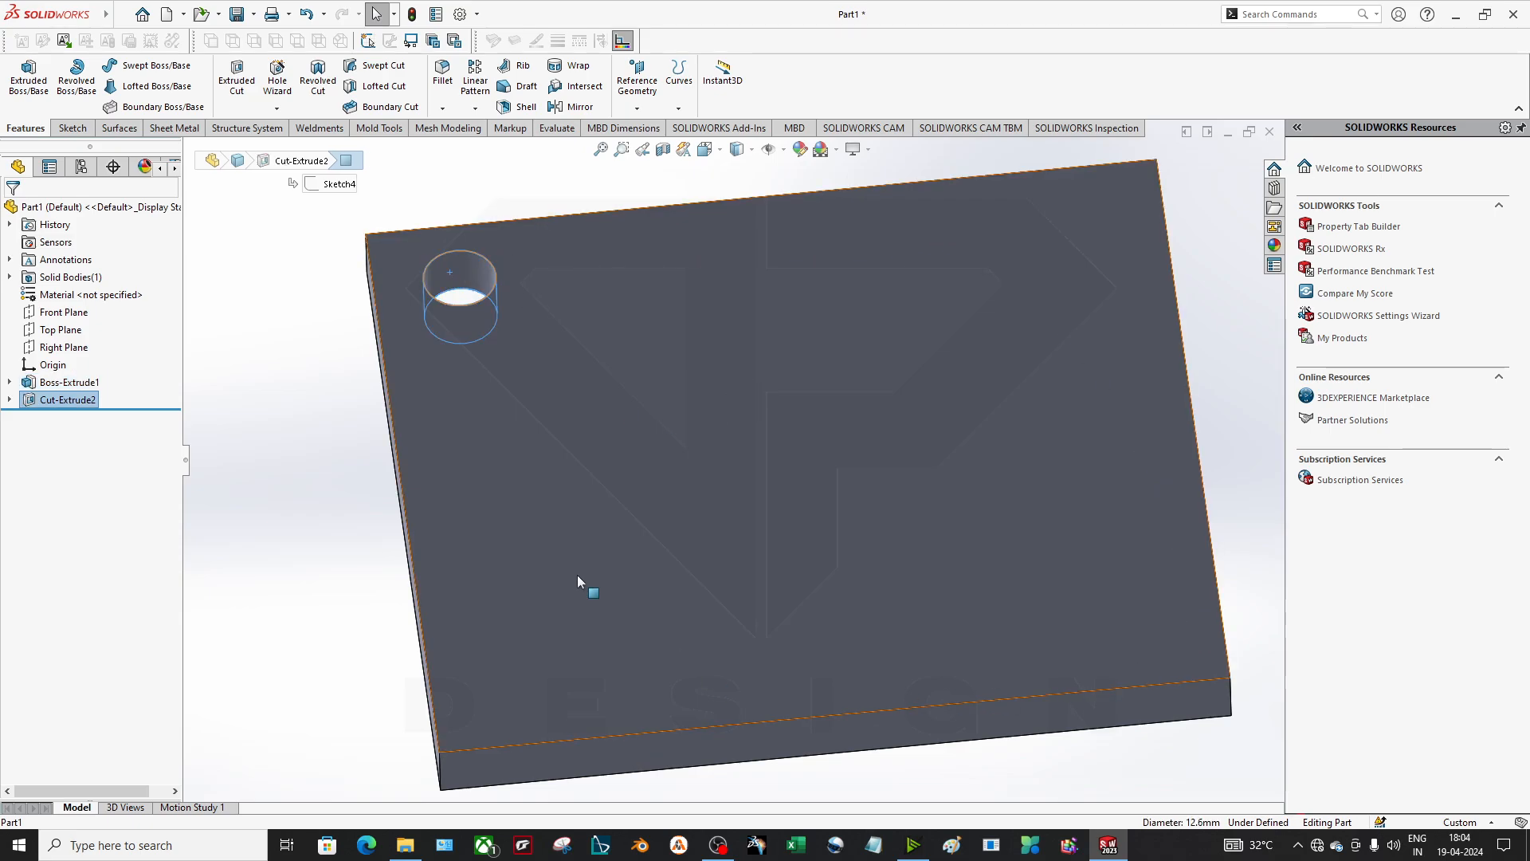
pyautogui.click(504, 175)
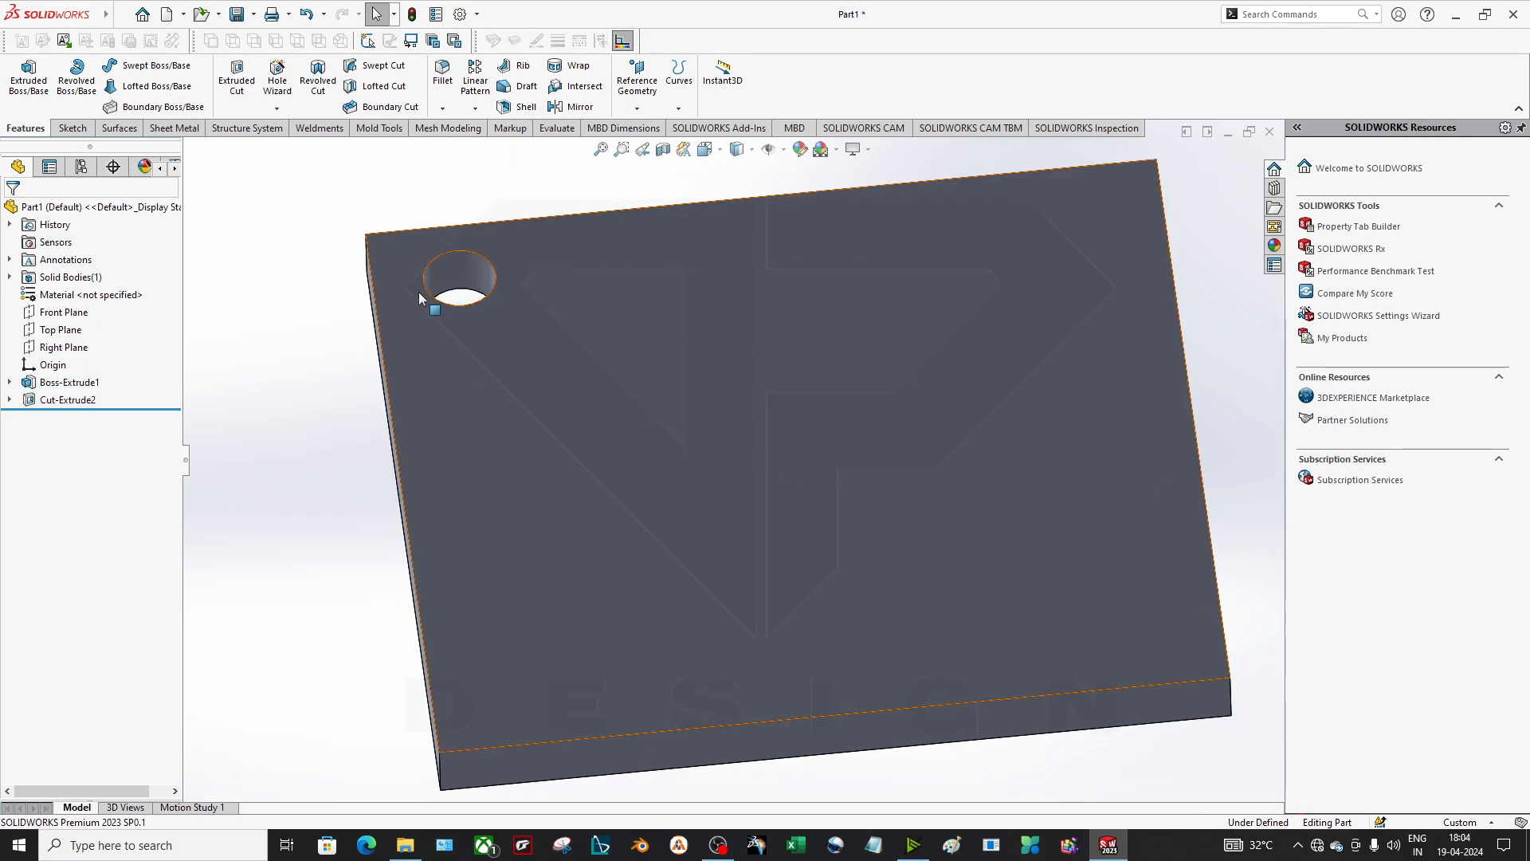
pyautogui.click(475, 108)
pyautogui.click(502, 164)
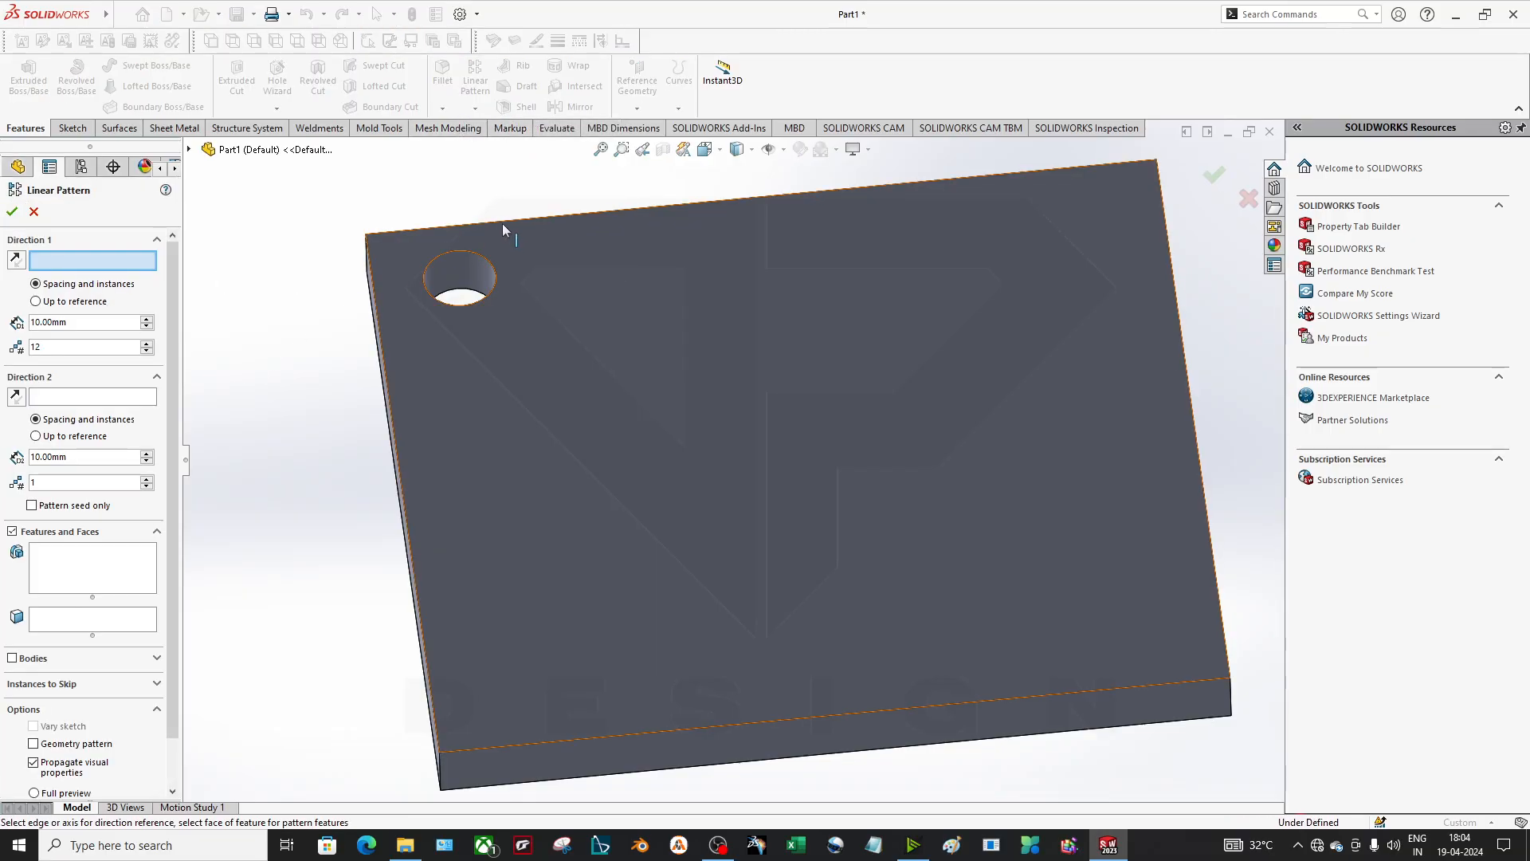
pyautogui.click(93, 567)
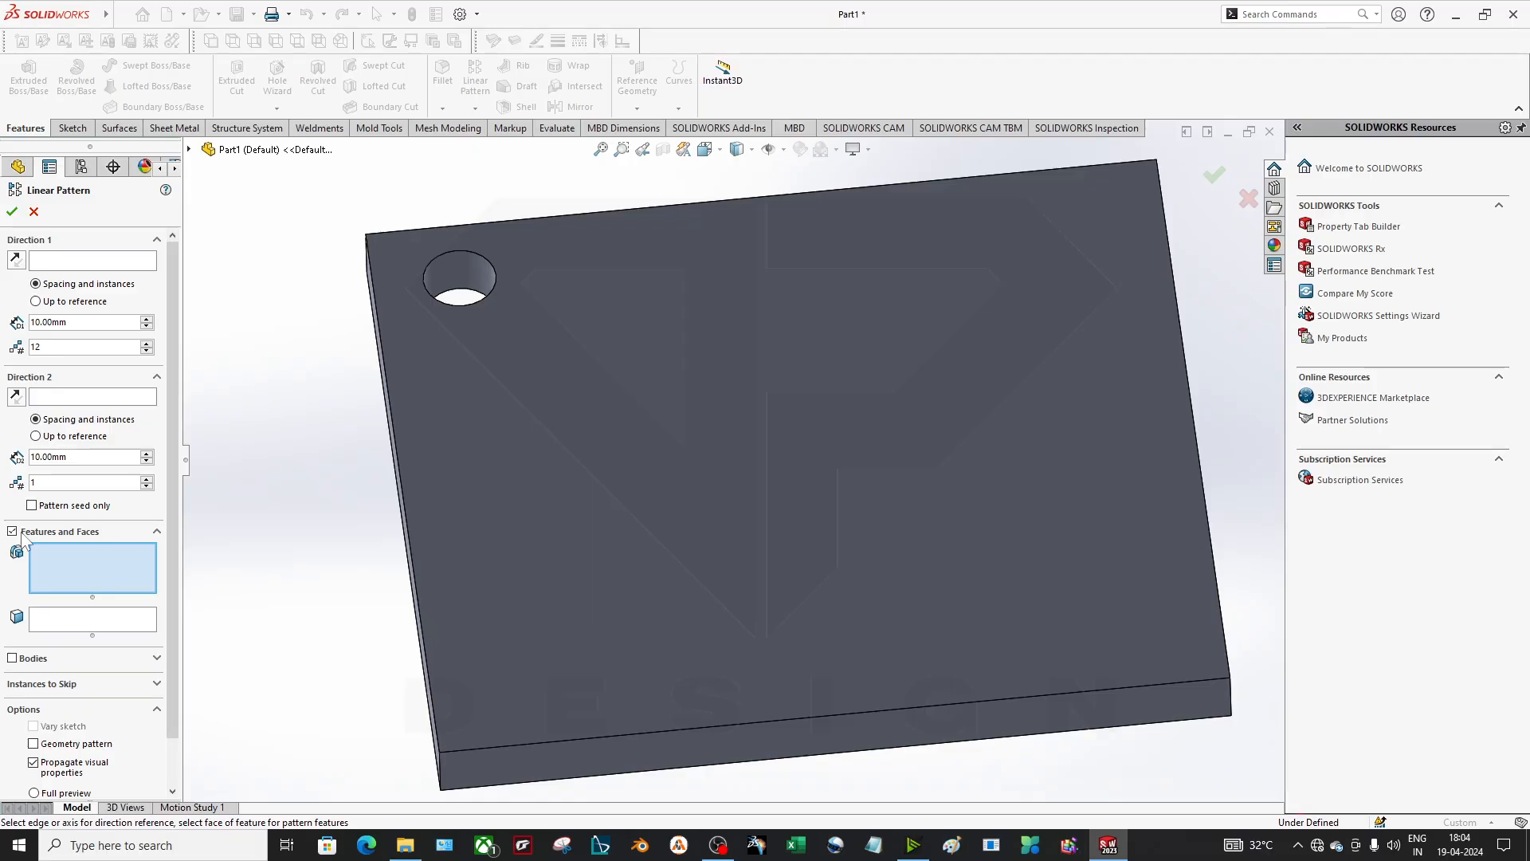
pyautogui.click(450, 282)
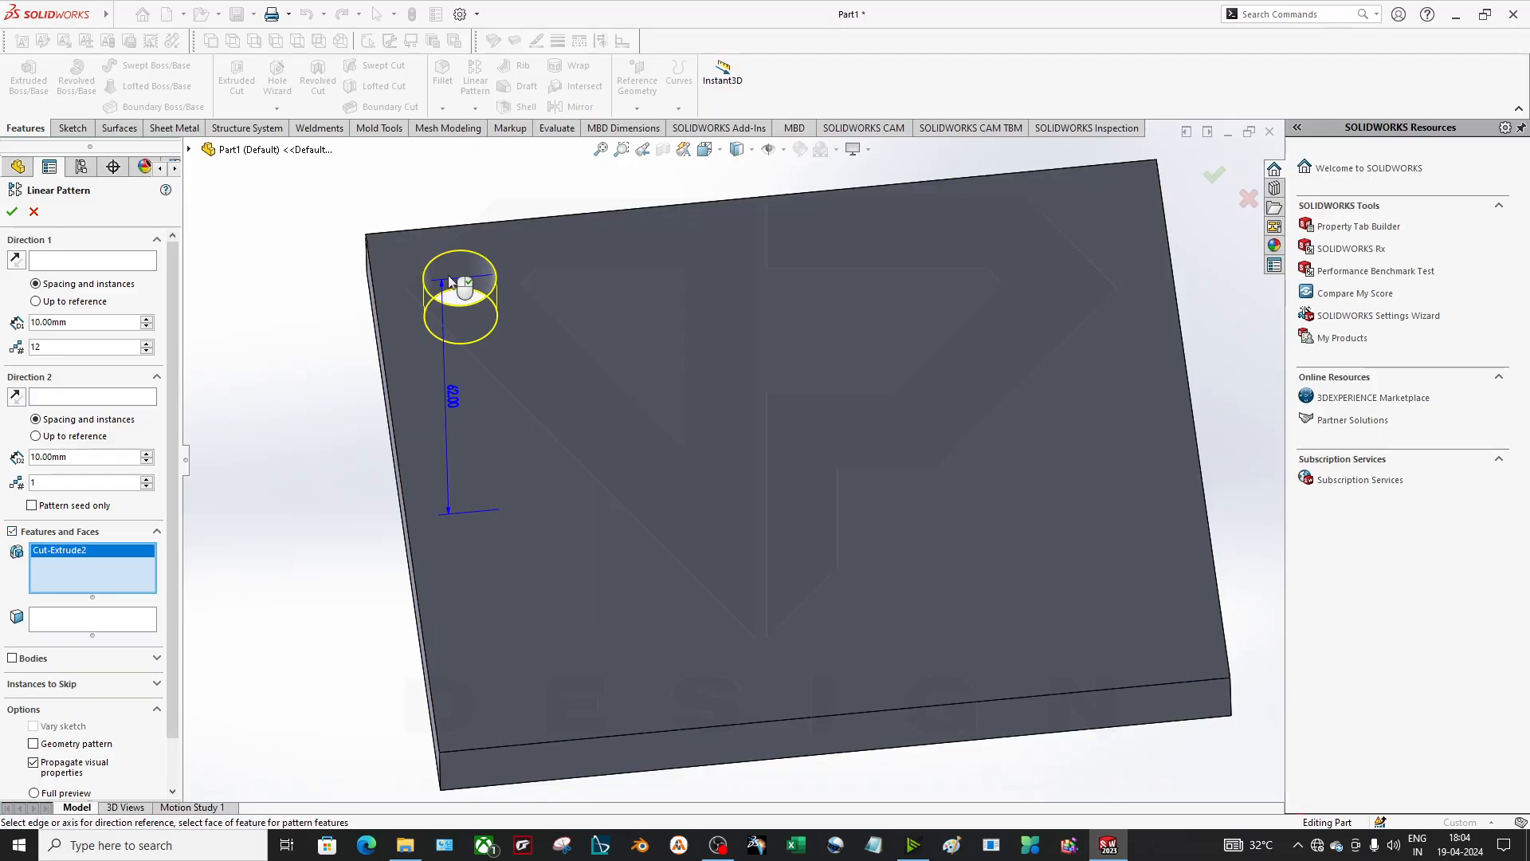
pyautogui.click(191, 151)
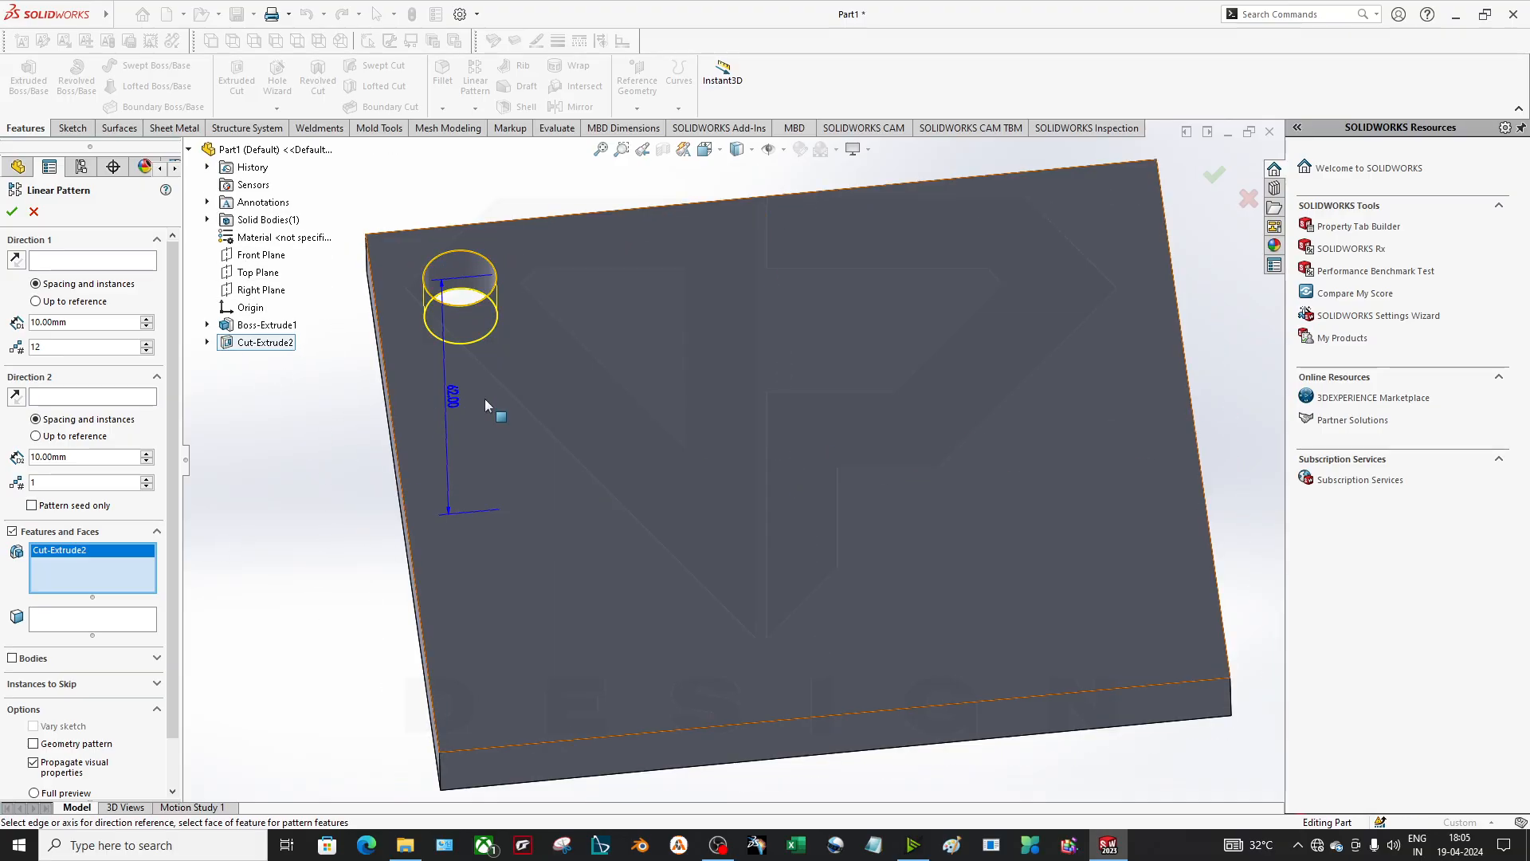
pyautogui.moveTo(484, 398); pyautogui.dragTo(532, 355, button='middle')
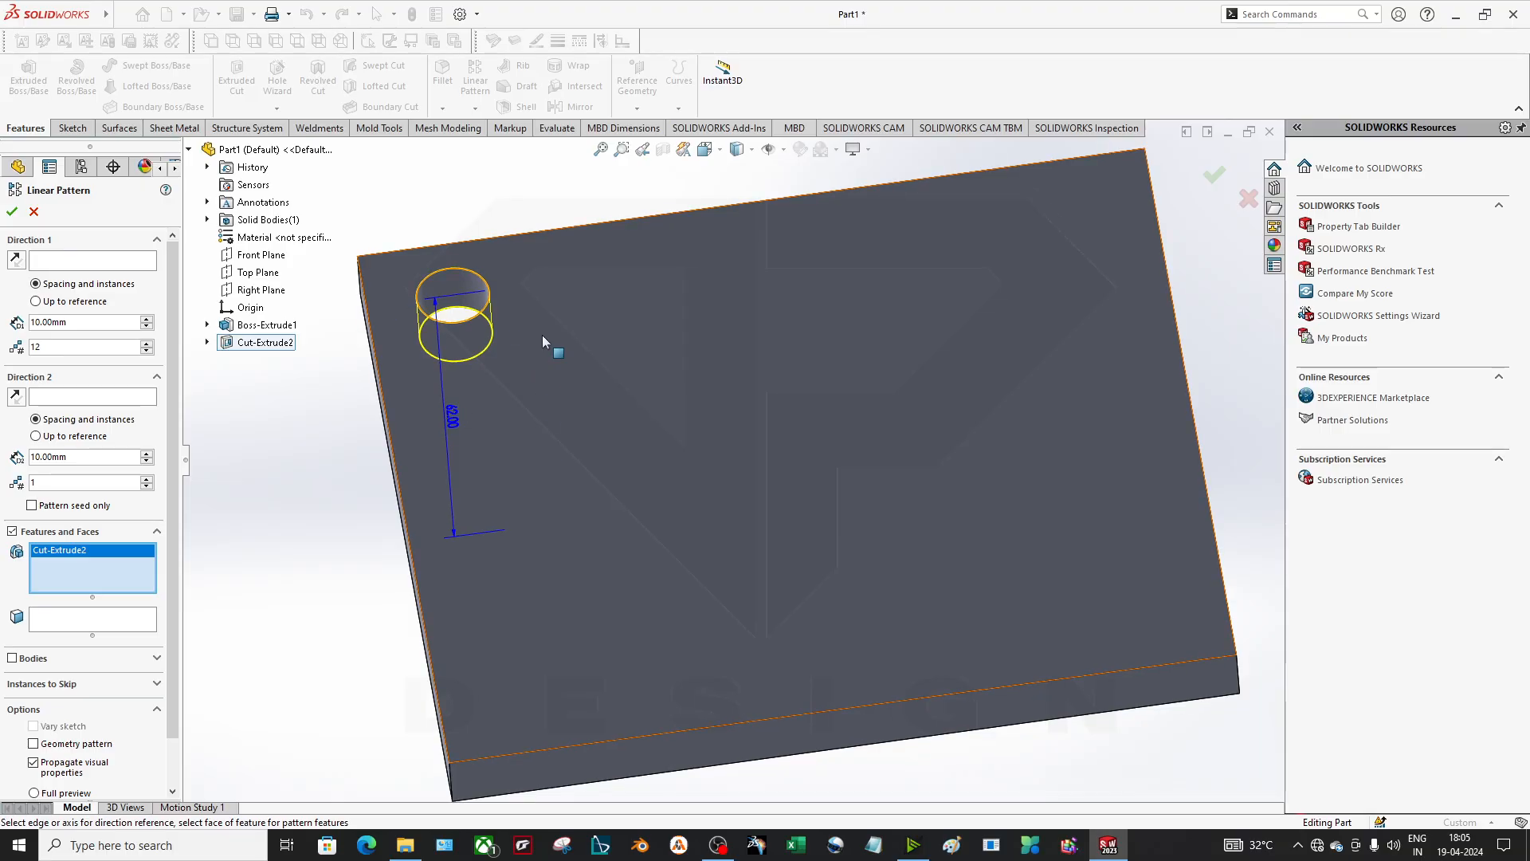
# - Set Direction 1 along the plate's back edge beside the hole, with 15 mm spacing and 6 instances
pyautogui.click(69, 260)
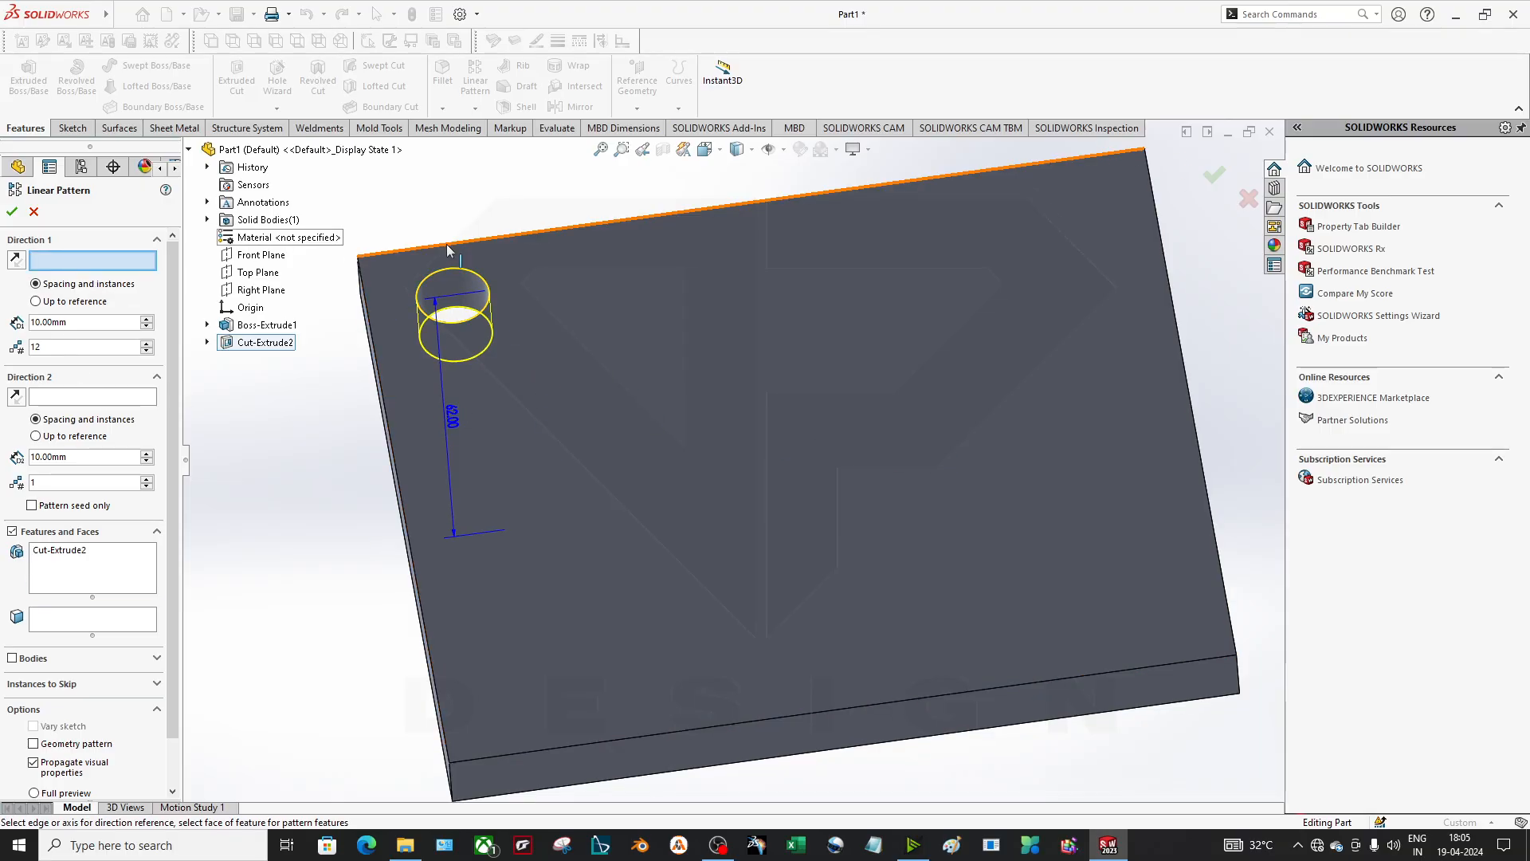
pyautogui.click(480, 245)
pyautogui.moveTo(524, 264); pyautogui.dragTo(688, 398, button='middle')
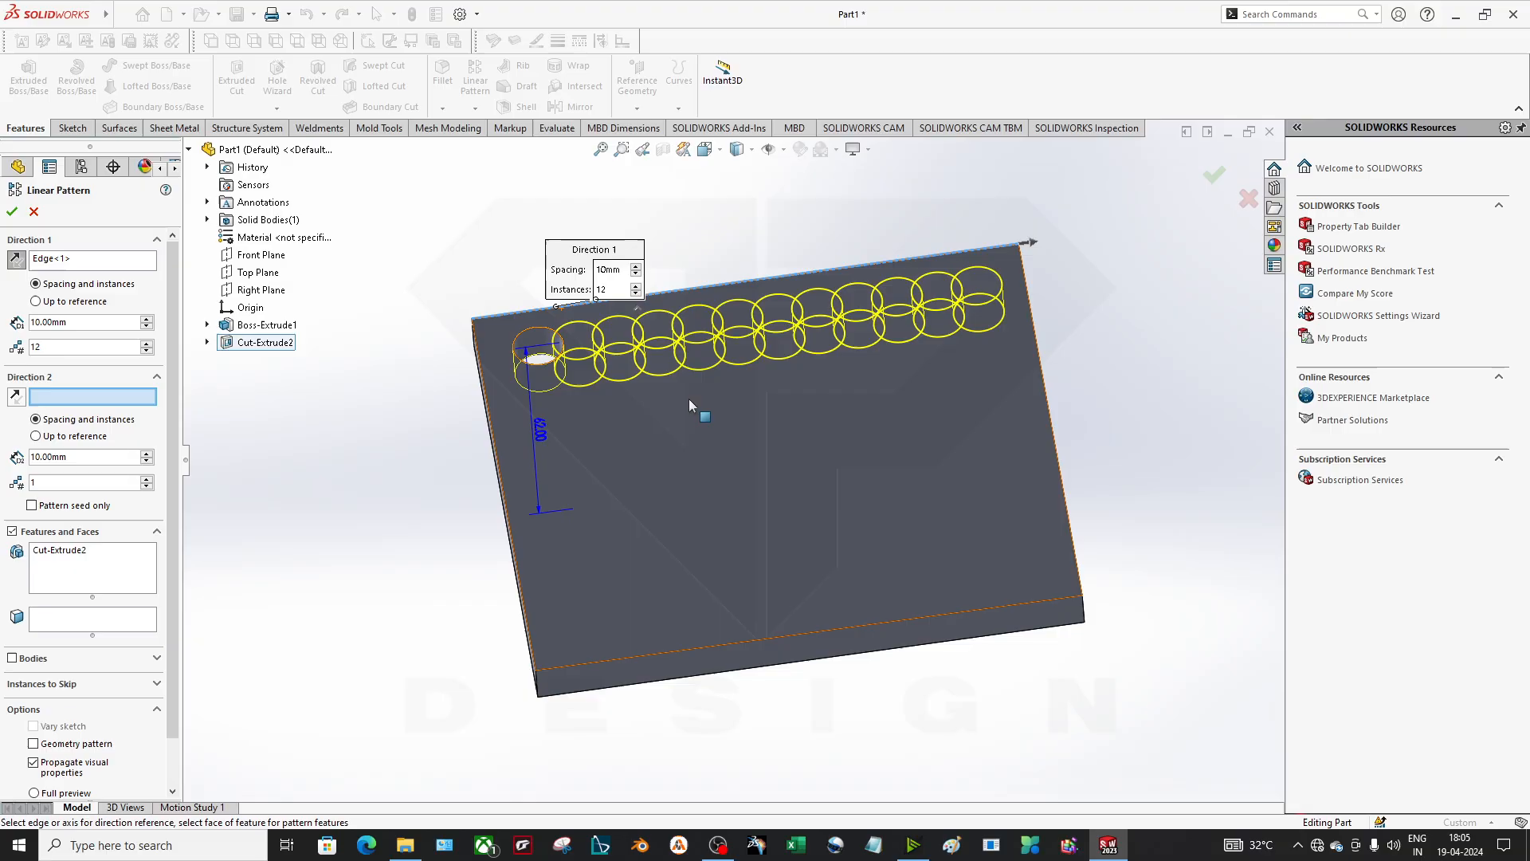
pyautogui.doubleClick(51, 321)
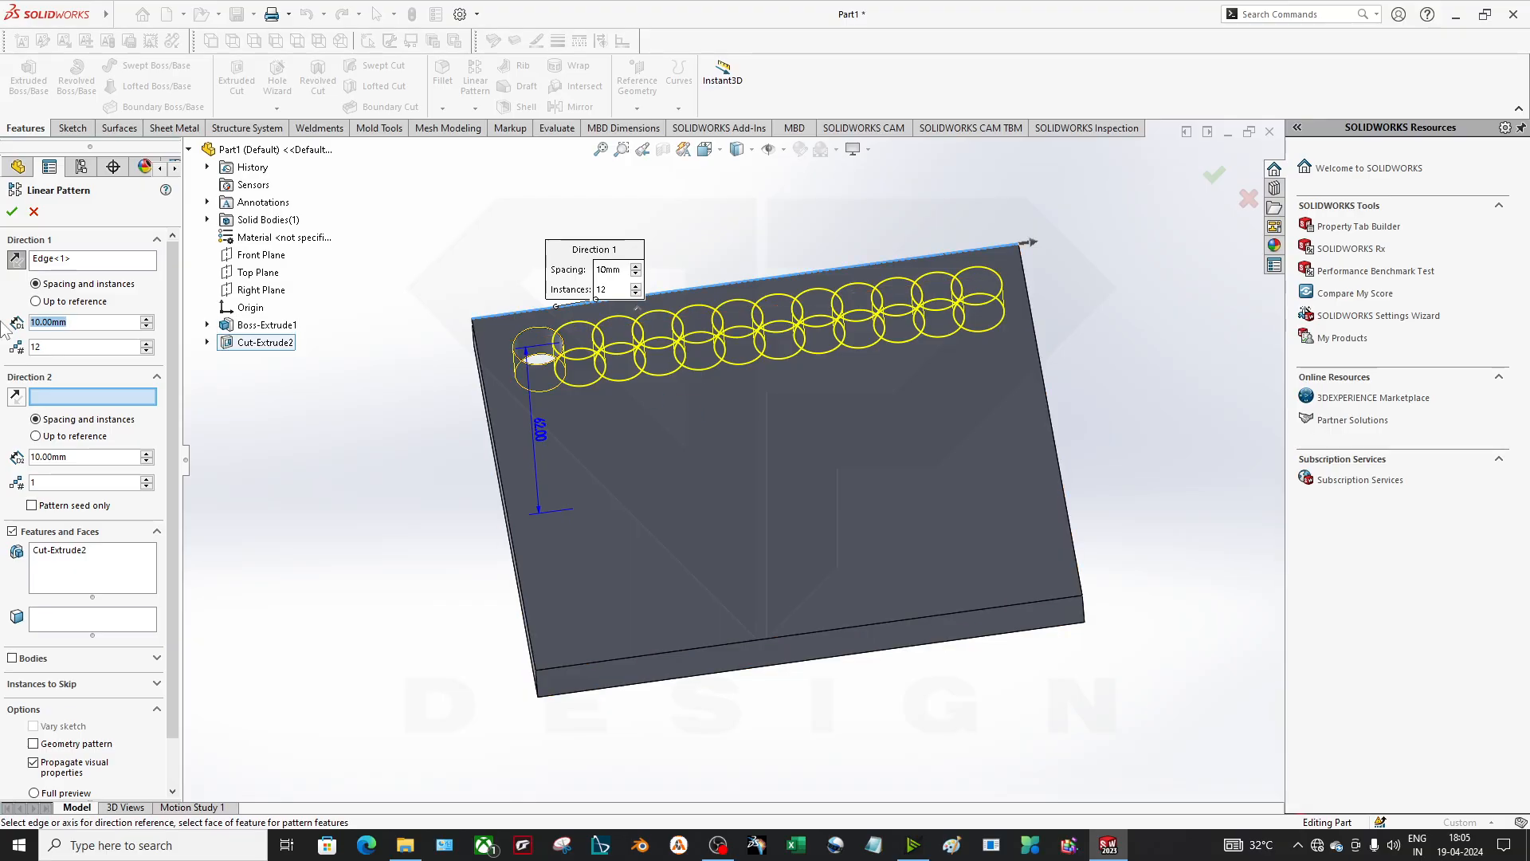
pyautogui.write('15')
pyautogui.press('Return')
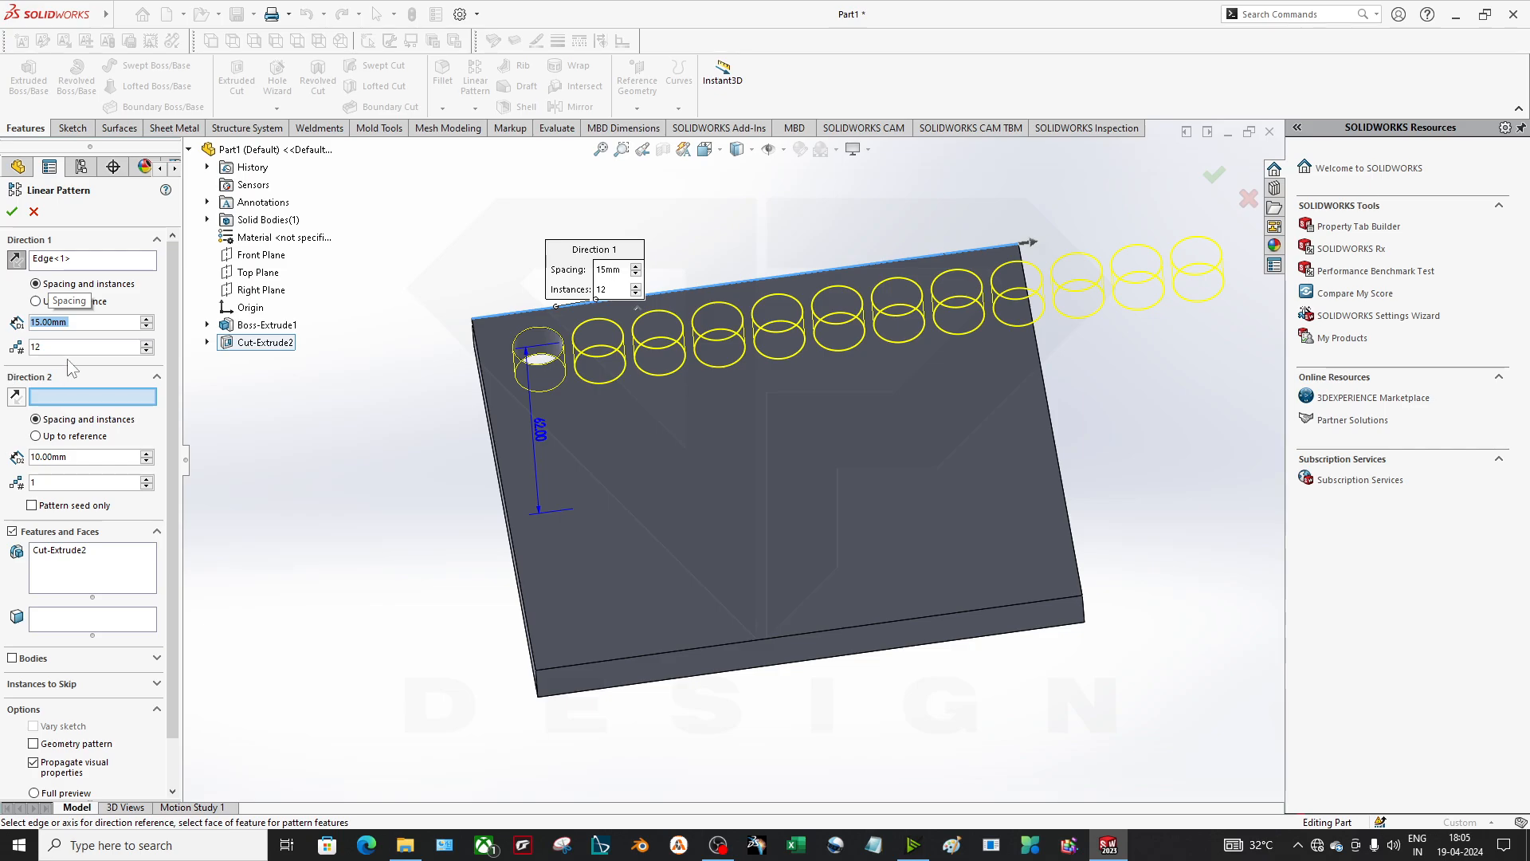
pyautogui.write('6')
pyautogui.press('Return')
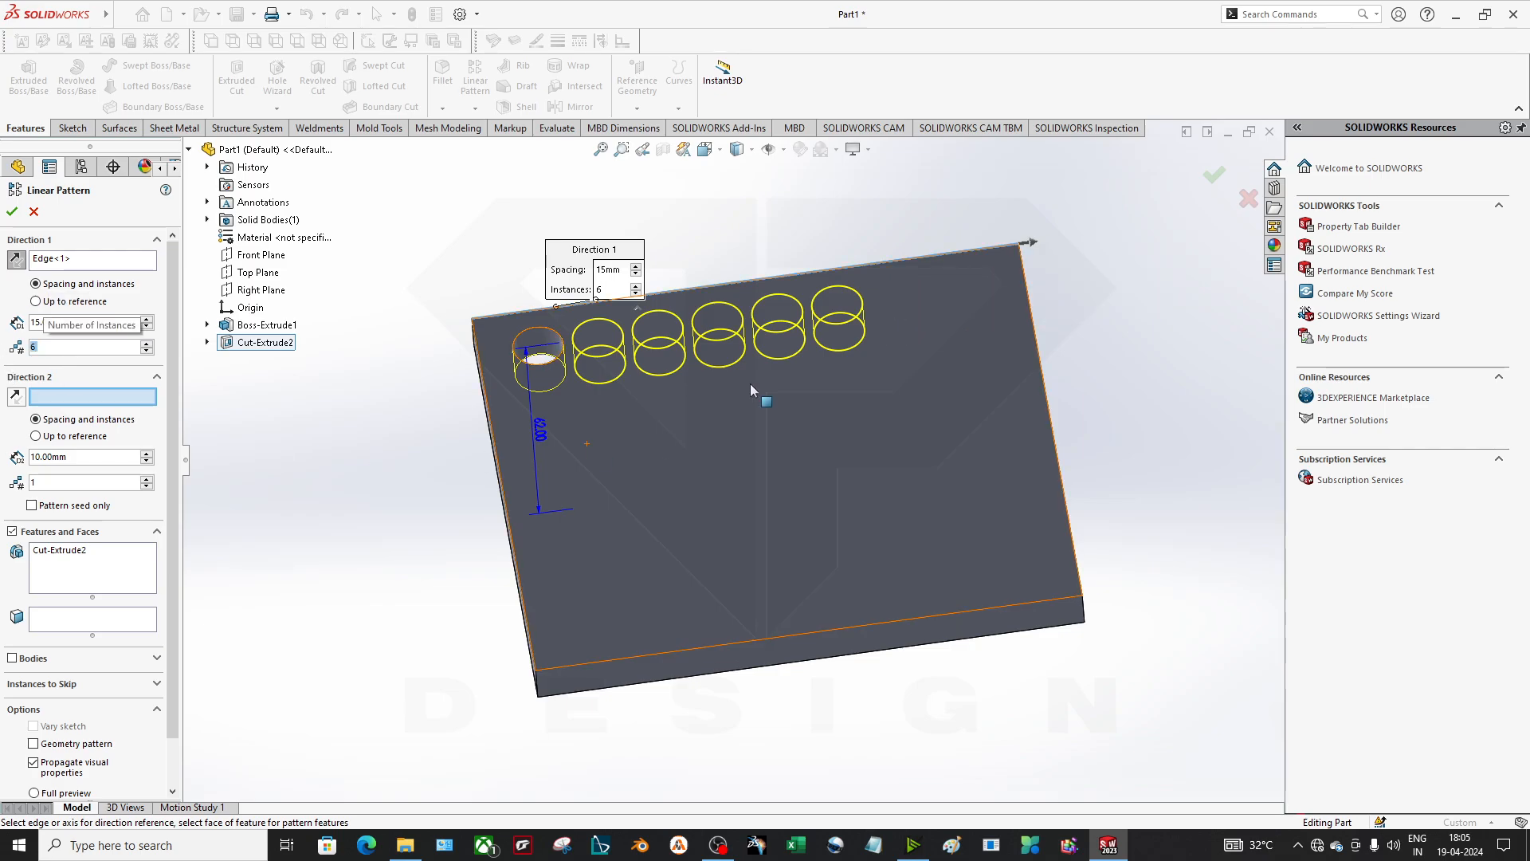
# - Increase the Direction 1 count to 8 instances
pyautogui.scroll(-3, 749, 384)
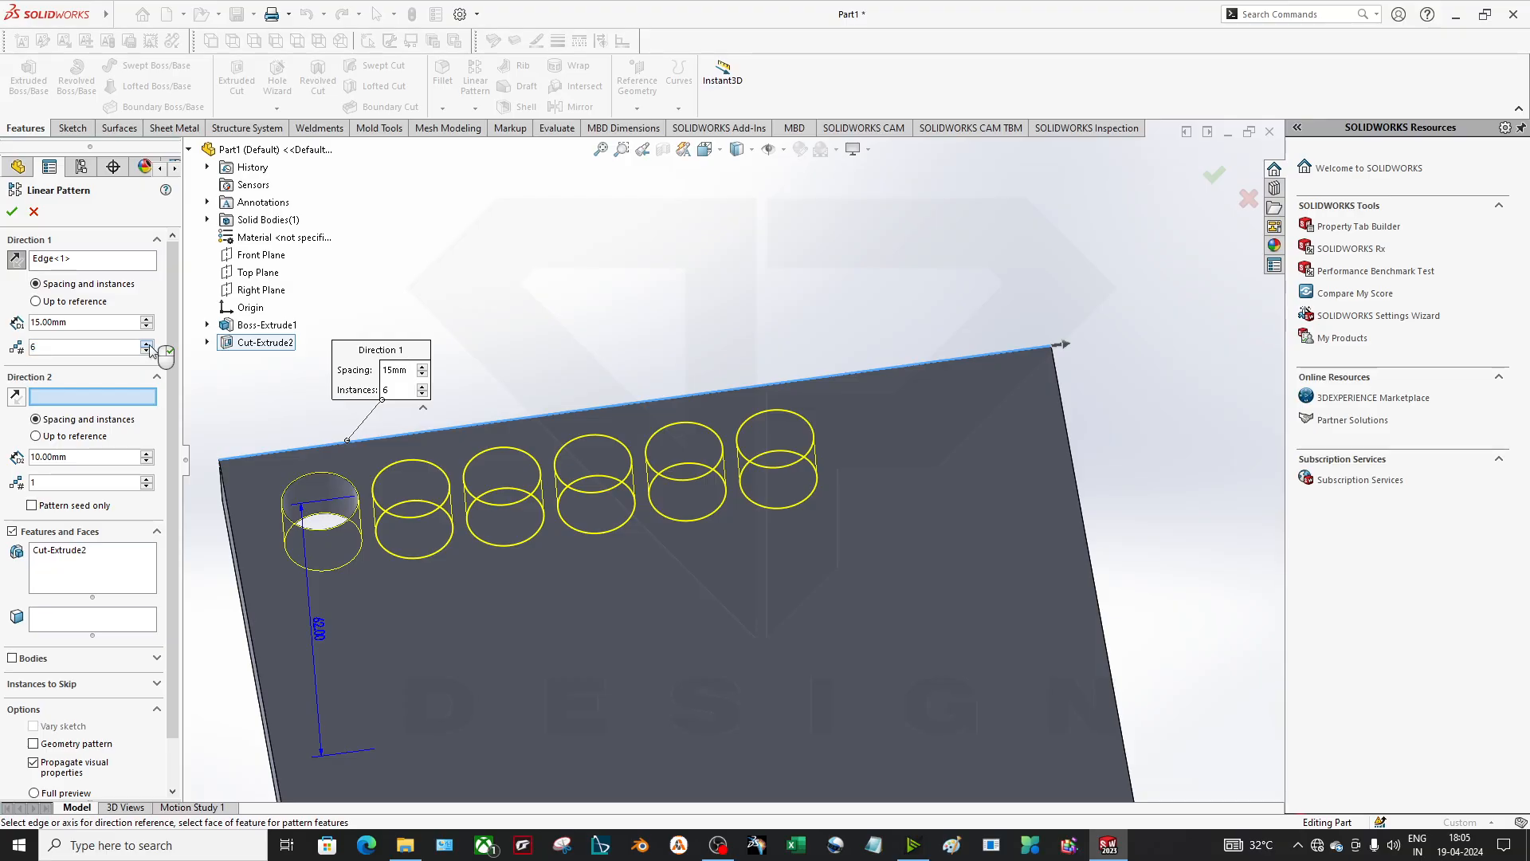
pyautogui.click(146, 344)
pyautogui.click(146, 345)
pyautogui.scroll(2, 556, 572)
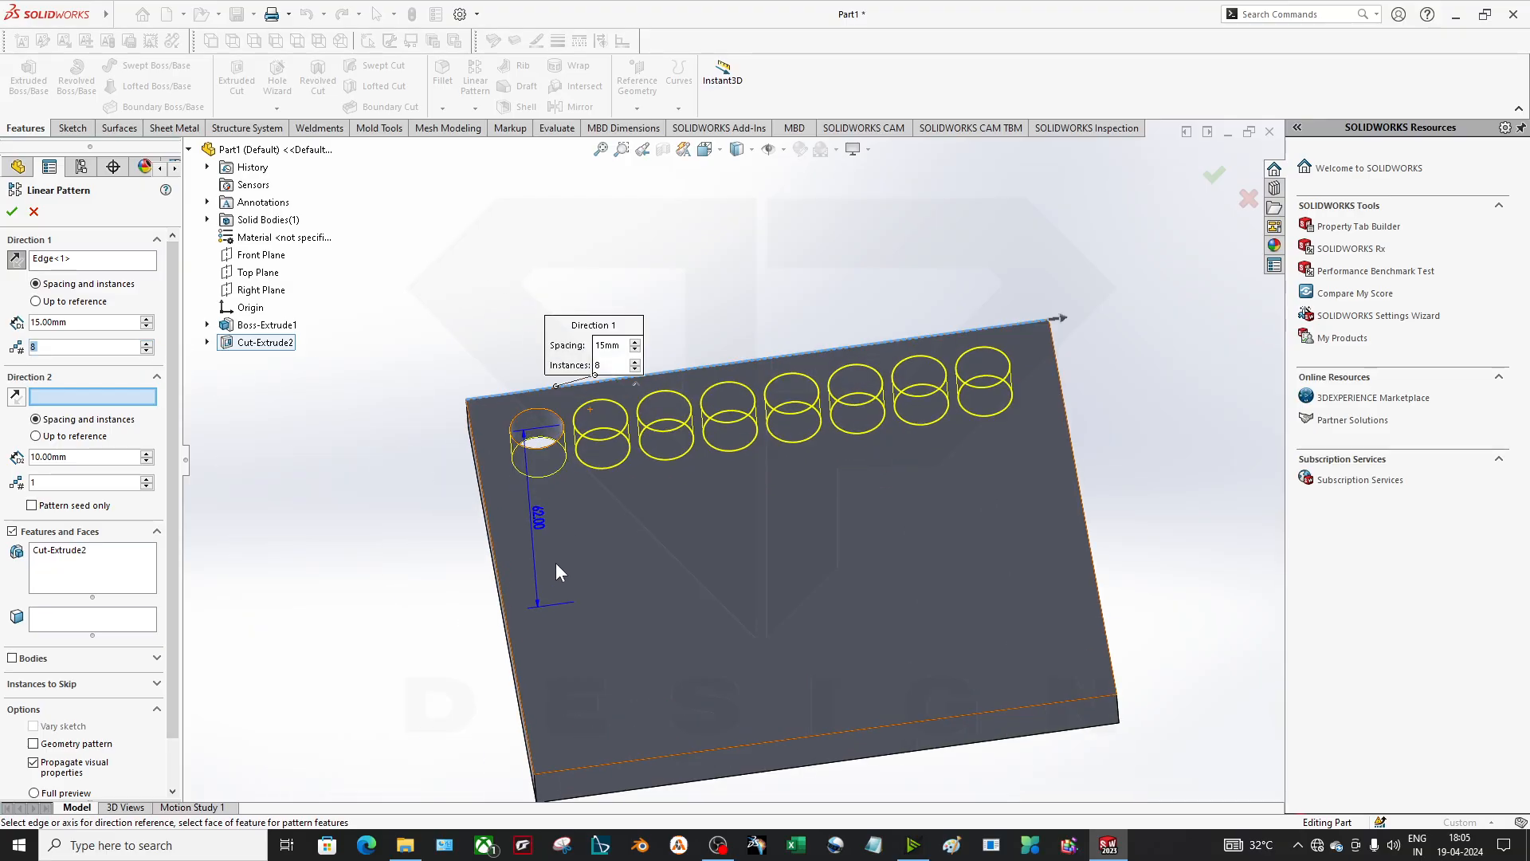
# - Set Direction 2 along the plate's side edge nearest the hole, with 9 instances
pyautogui.click(495, 567)
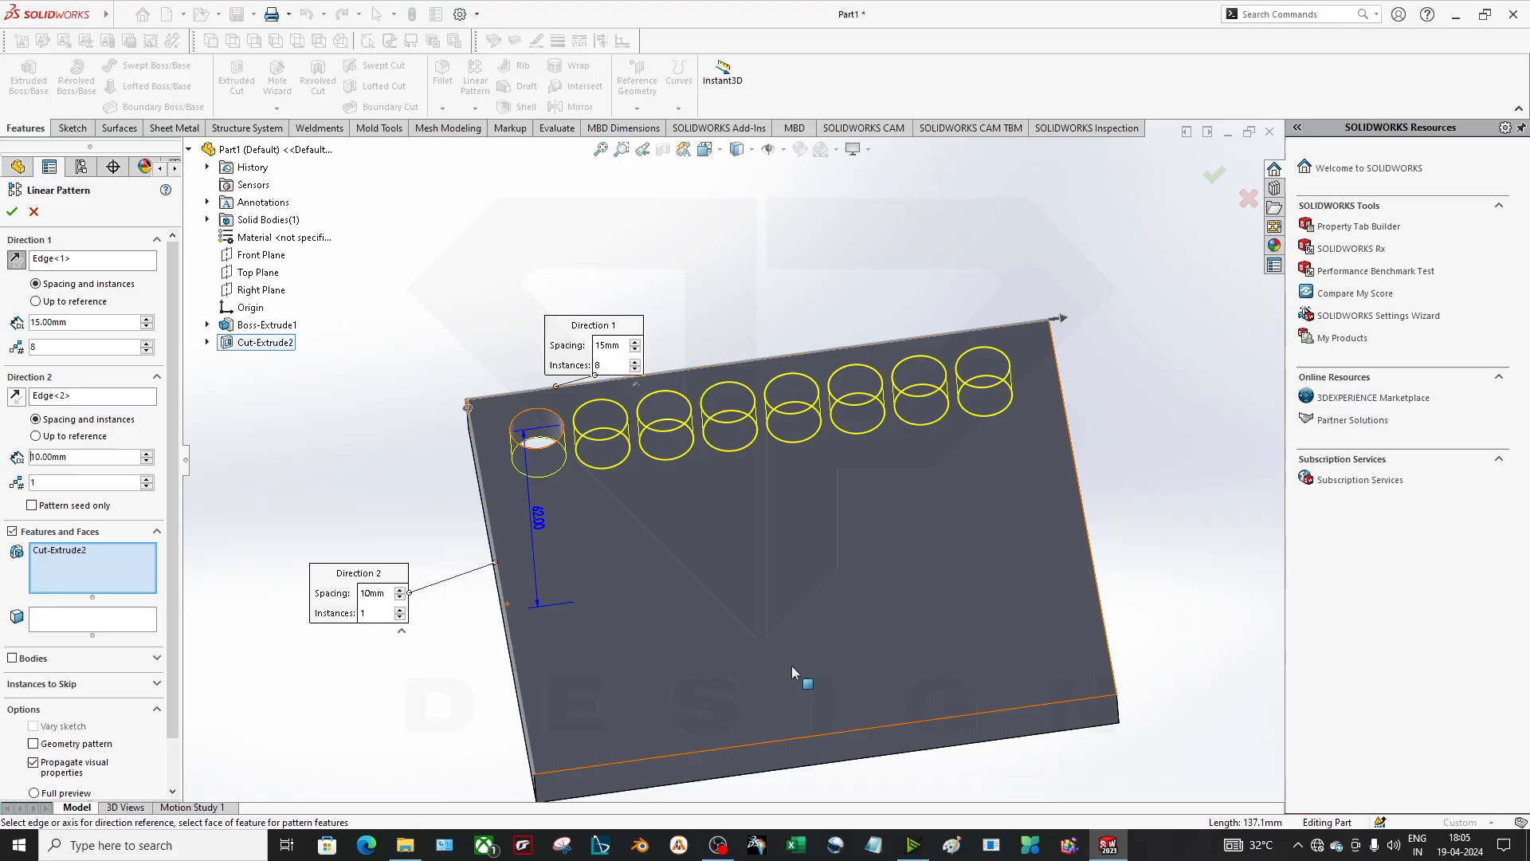
pyautogui.moveTo(792, 667); pyautogui.dragTo(841, 610, button='middle')
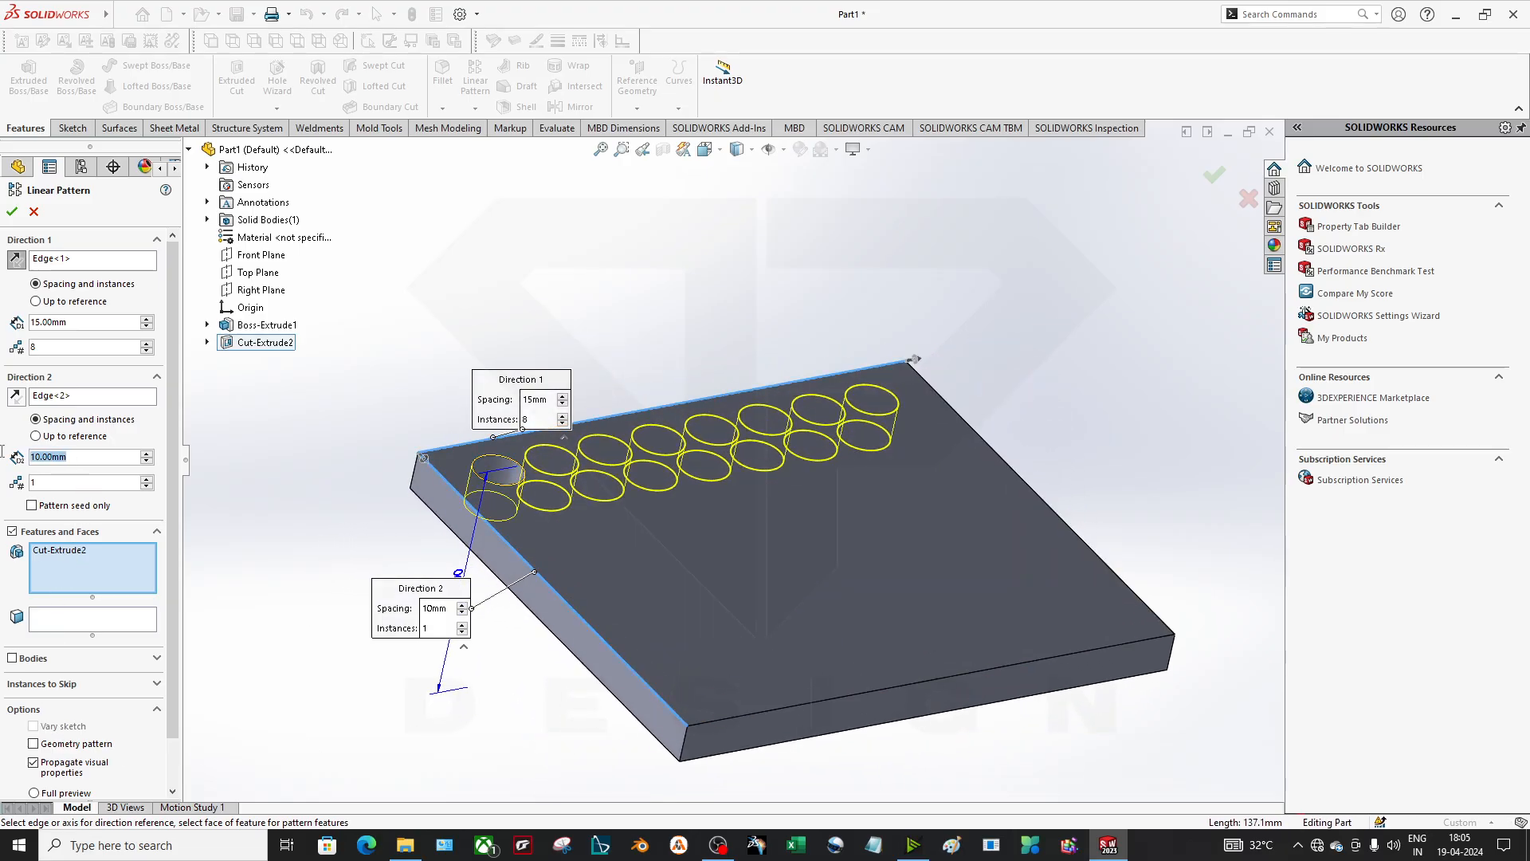
pyautogui.click(146, 479)
pyautogui.click(146, 479)
pyautogui.click(146, 479)
pyautogui.click(146, 479)
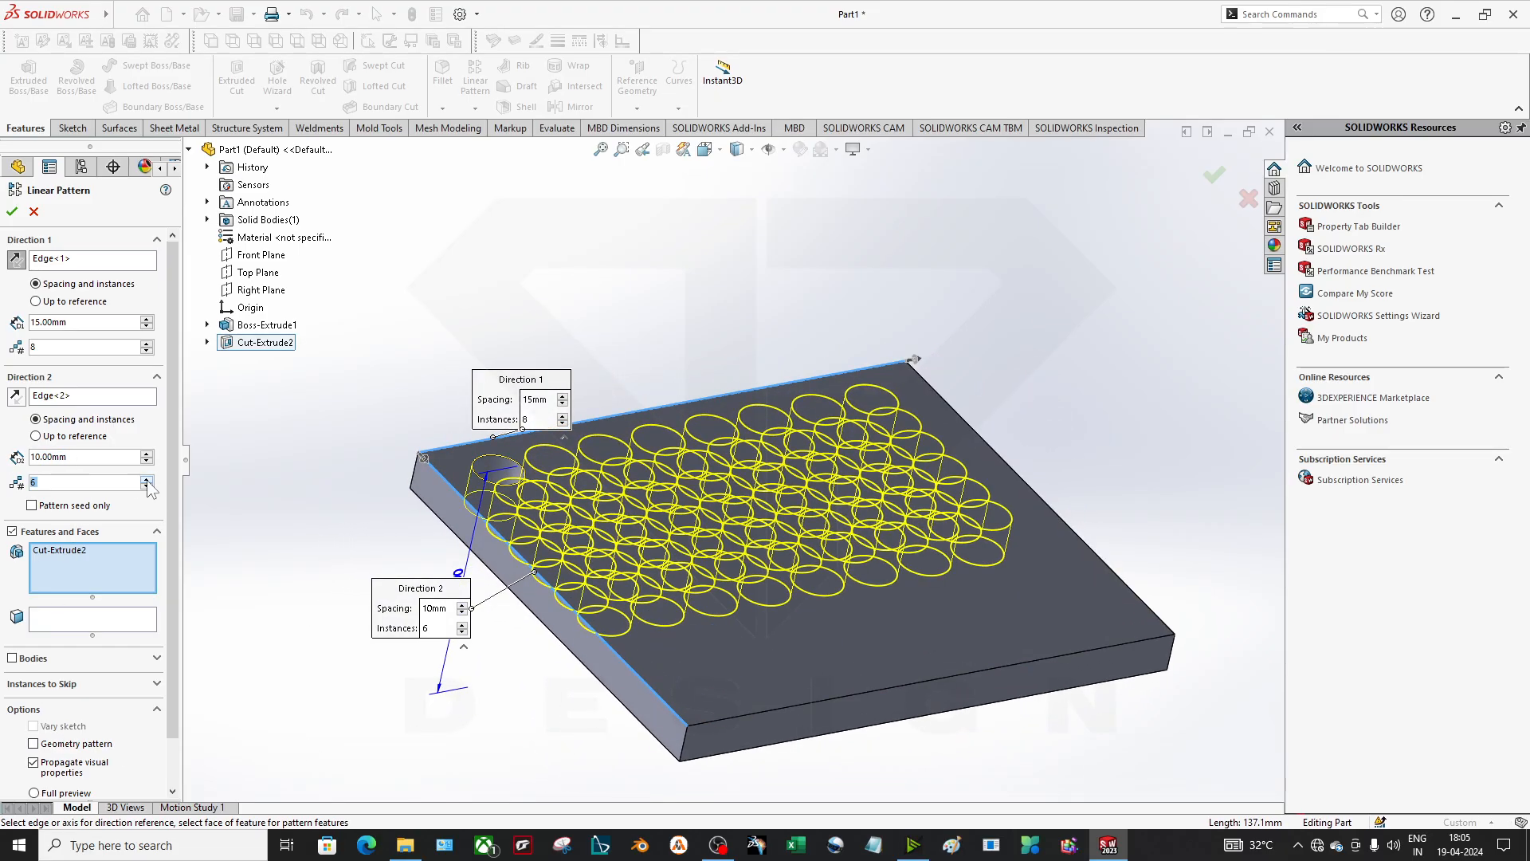
pyautogui.click(146, 479)
pyautogui.click(146, 479)
pyautogui.click(146, 479)
pyautogui.click(145, 478)
pyautogui.moveTo(643, 526); pyautogui.dragTo(747, 660, button='middle')
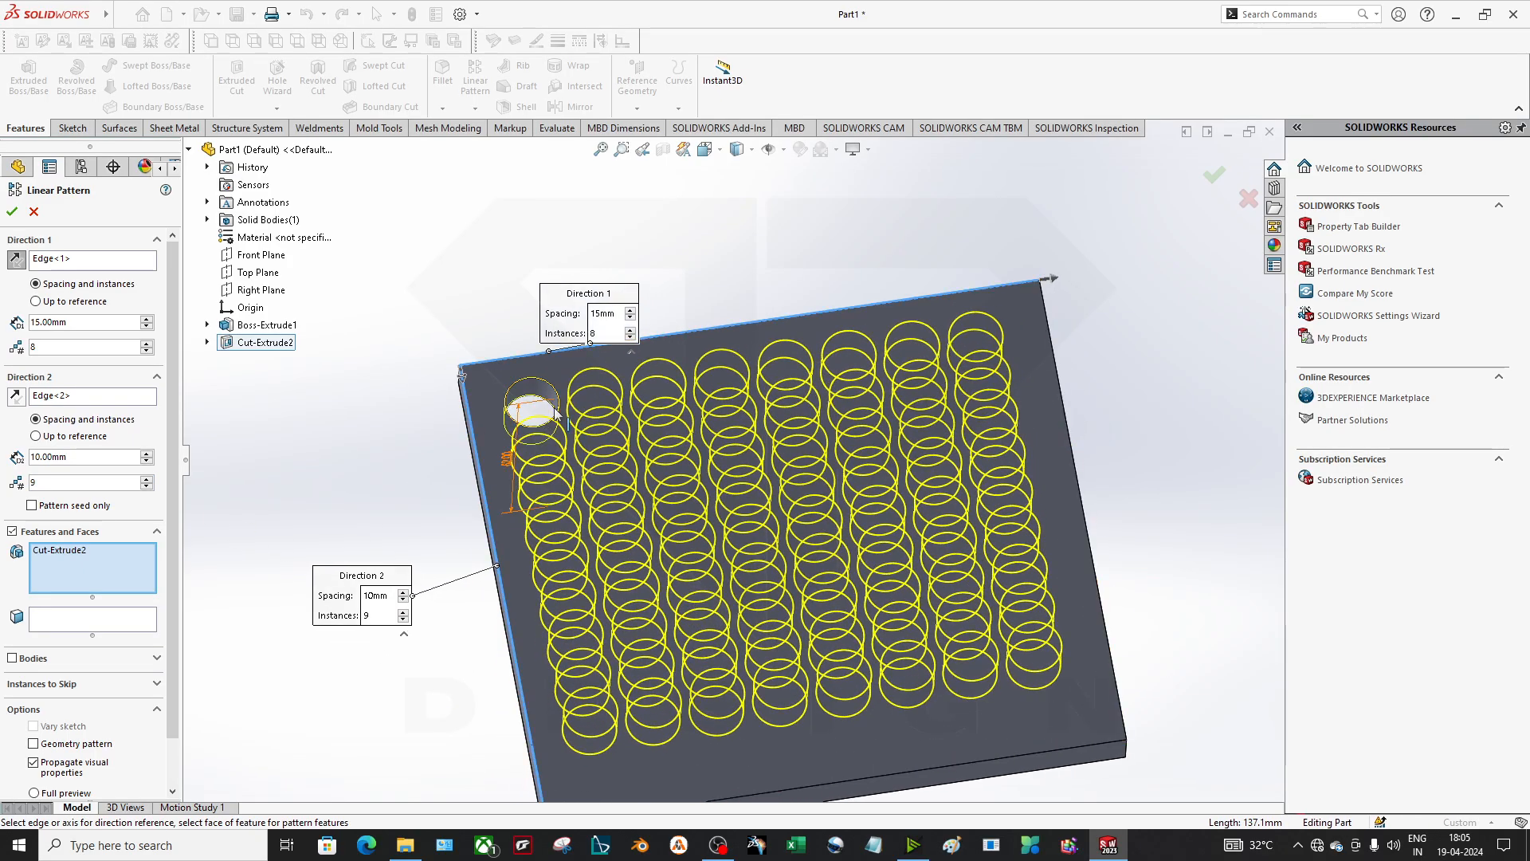
pyautogui.moveTo(847, 470); pyautogui.dragTo(831, 571, button='middle')
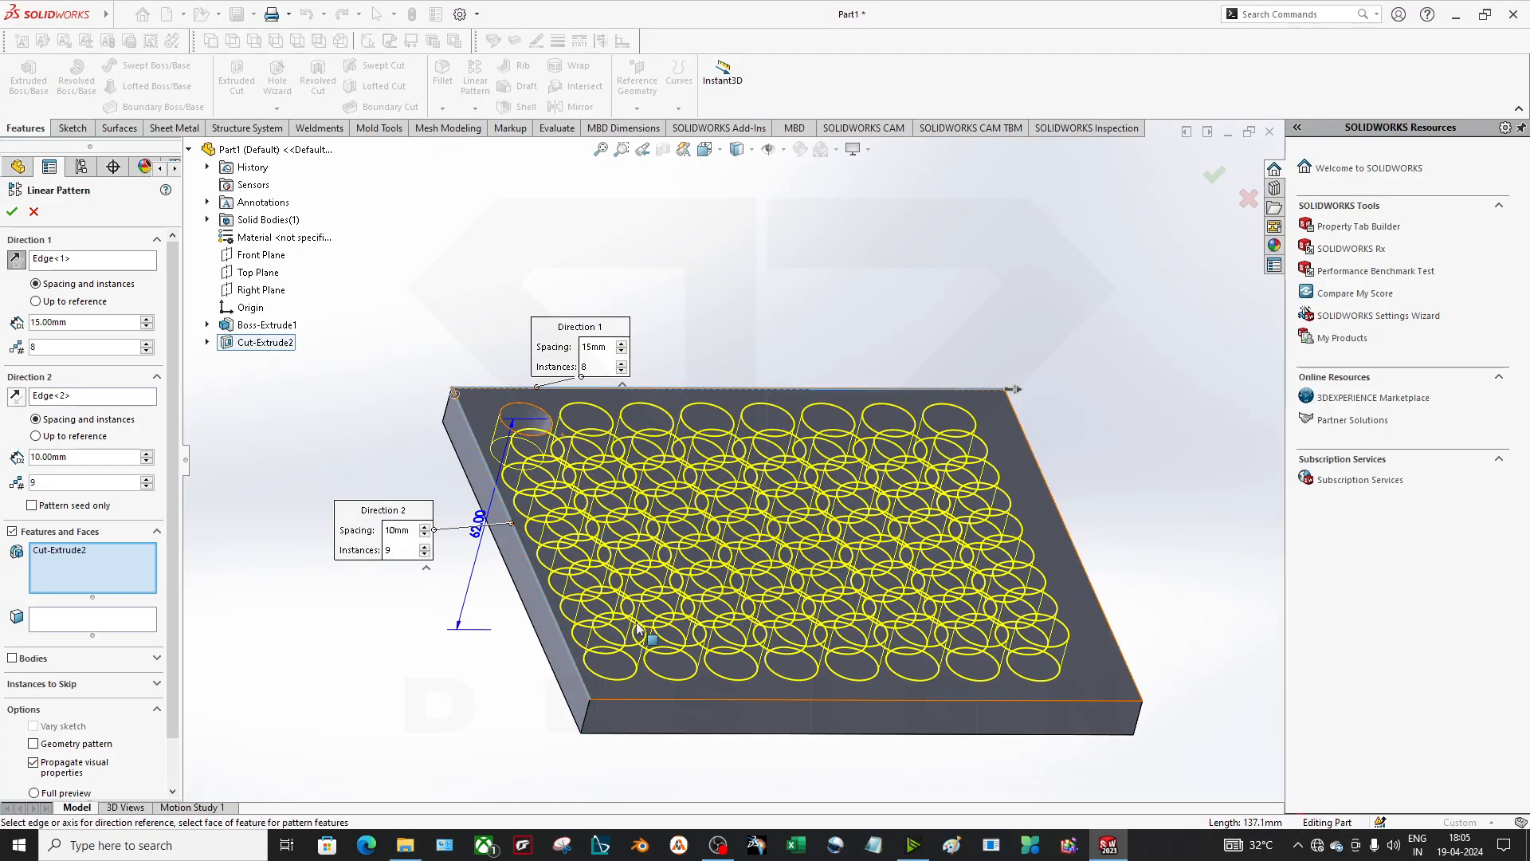
pyautogui.moveTo(647, 635); pyautogui.dragTo(717, 573, button='middle')
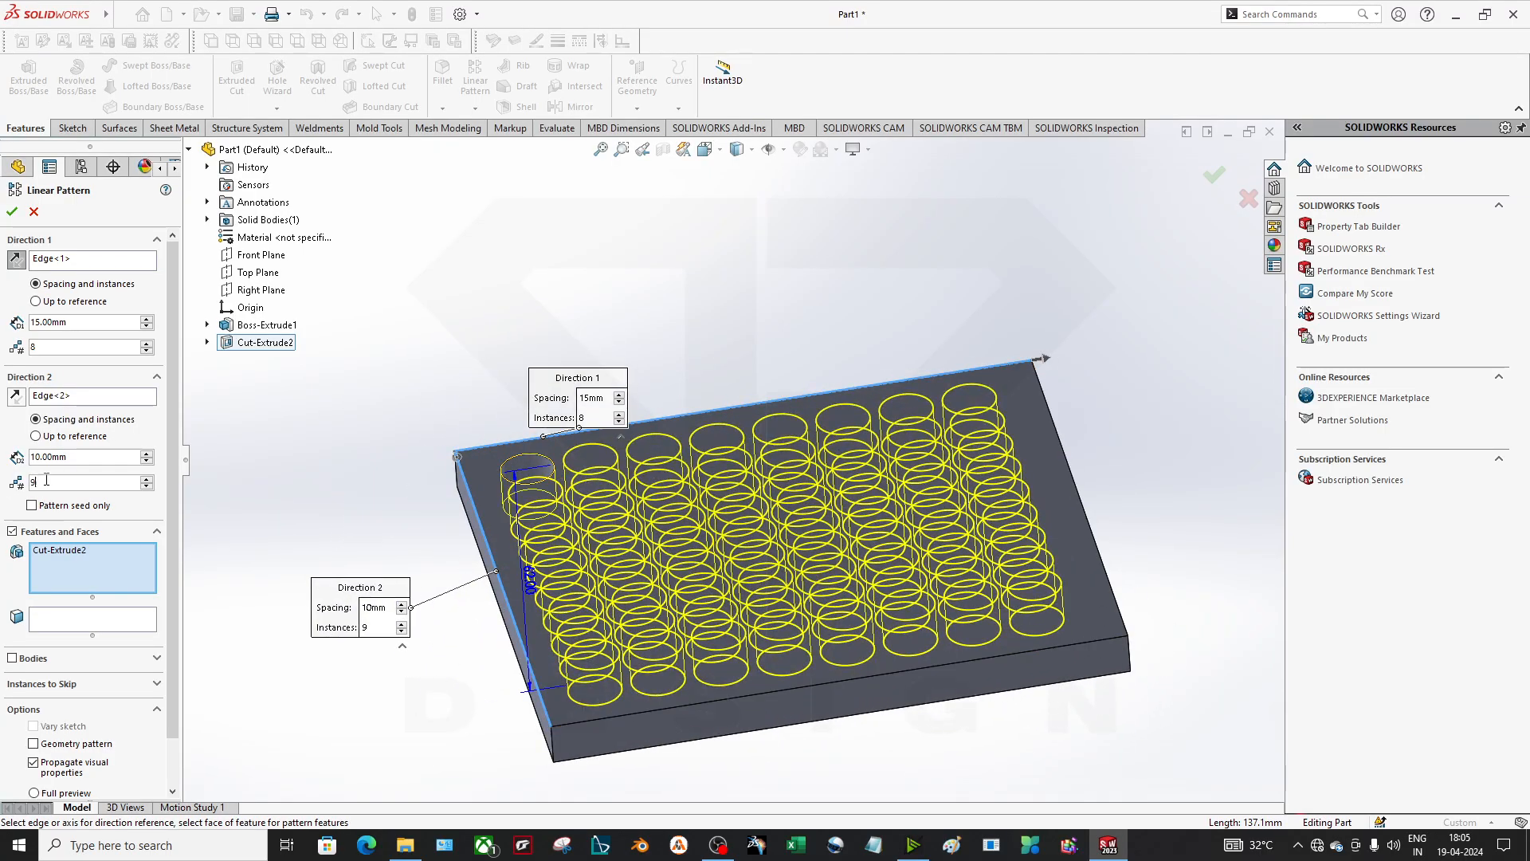
# - Set the Direction 2 spacing to 15 mm, after trying 20 mm
pyautogui.click(146, 452)
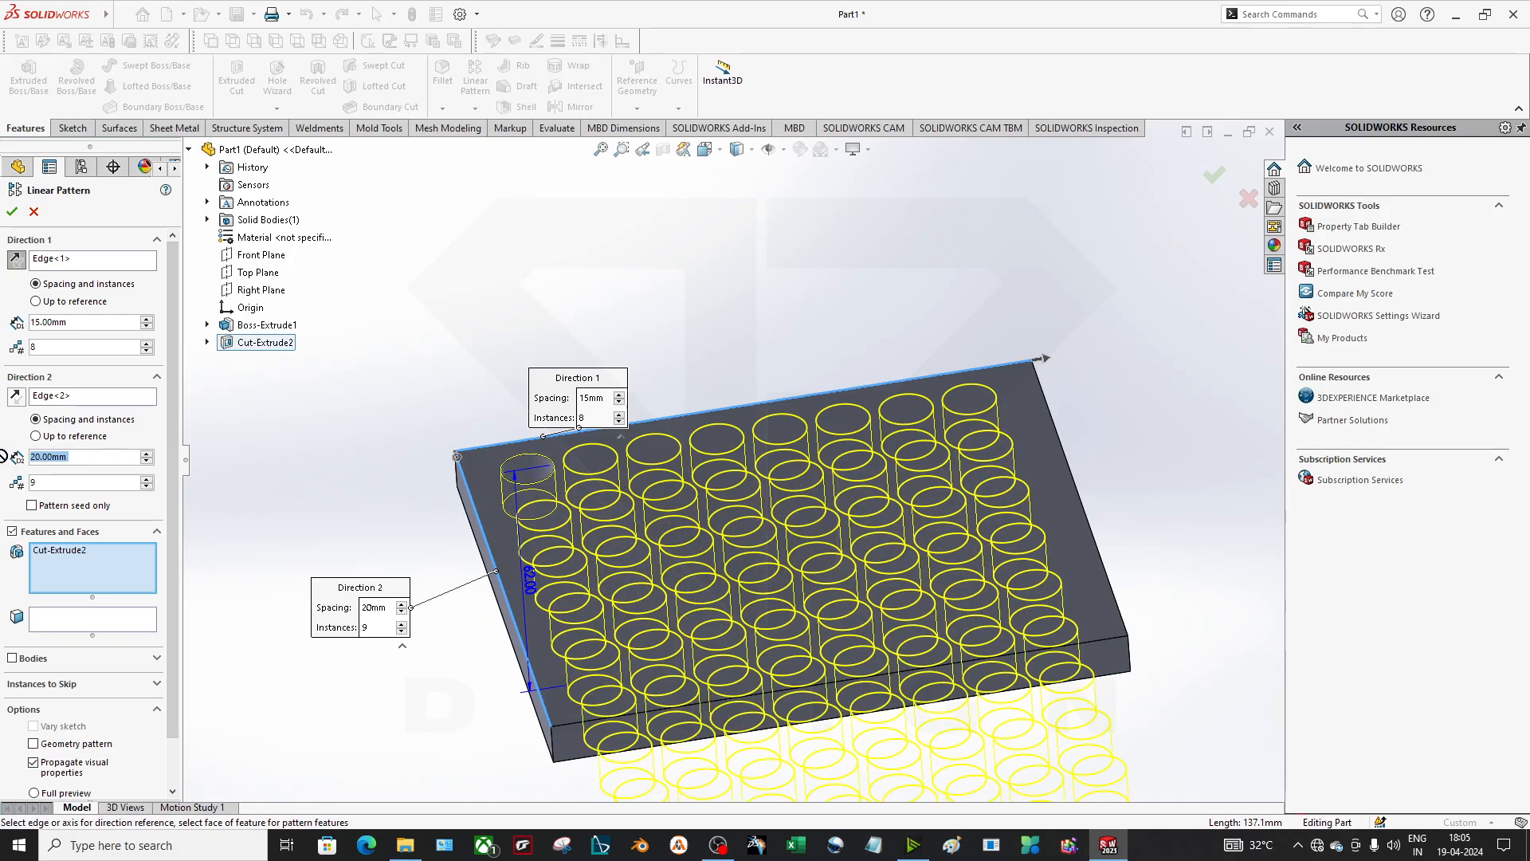
pyautogui.moveTo(674, 529); pyautogui.dragTo(701, 582, button='middle')
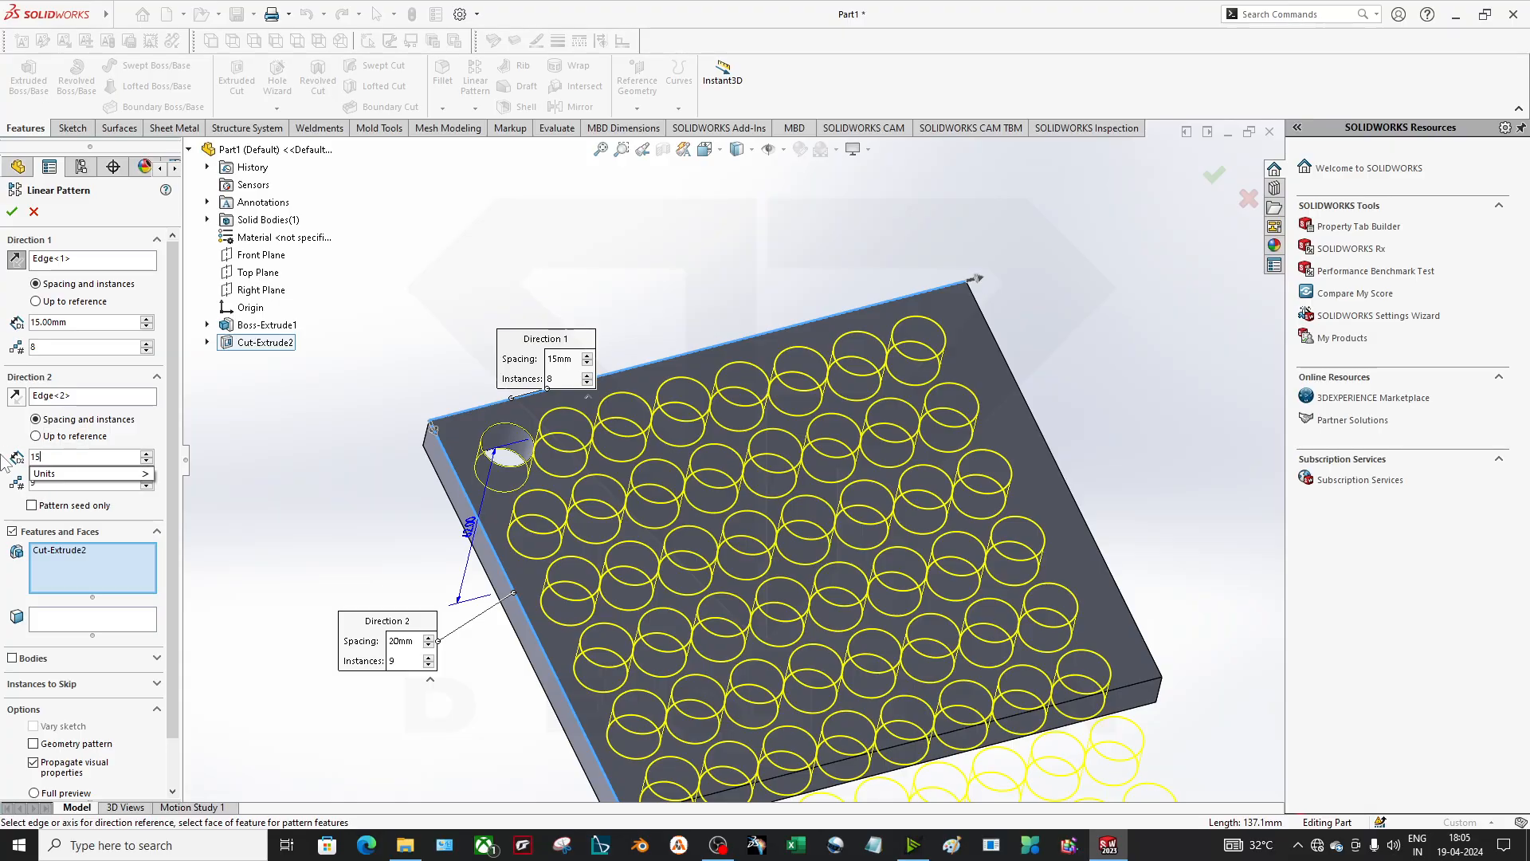
pyautogui.write('15')
pyautogui.press('Return')
pyautogui.scroll(1, 440, 414)
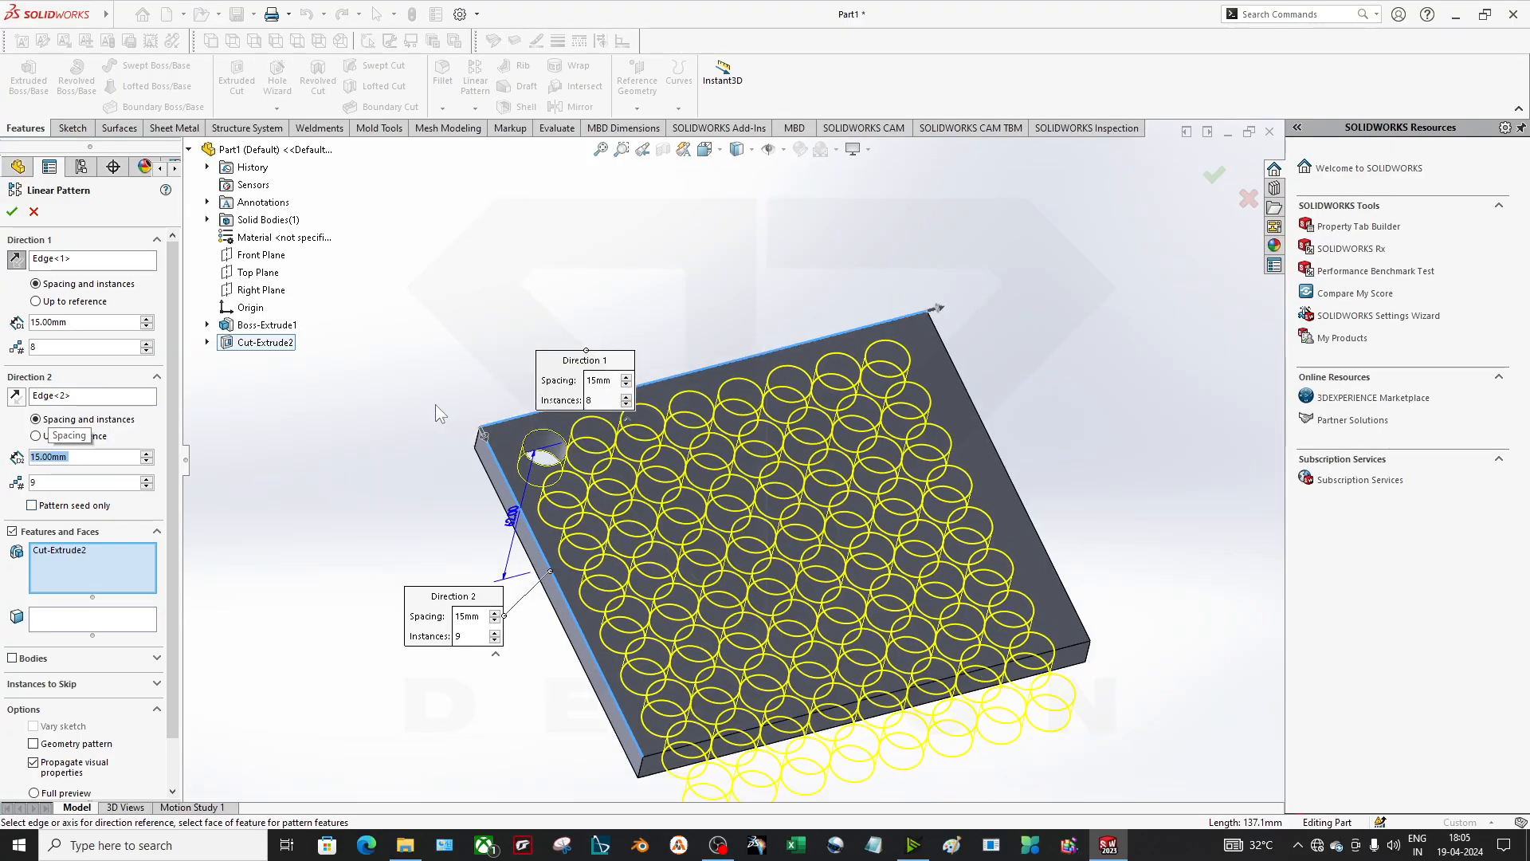
# - Reduce Direction 2 to 7 instances and create the linear pattern of holes
pyautogui.click(147, 486)
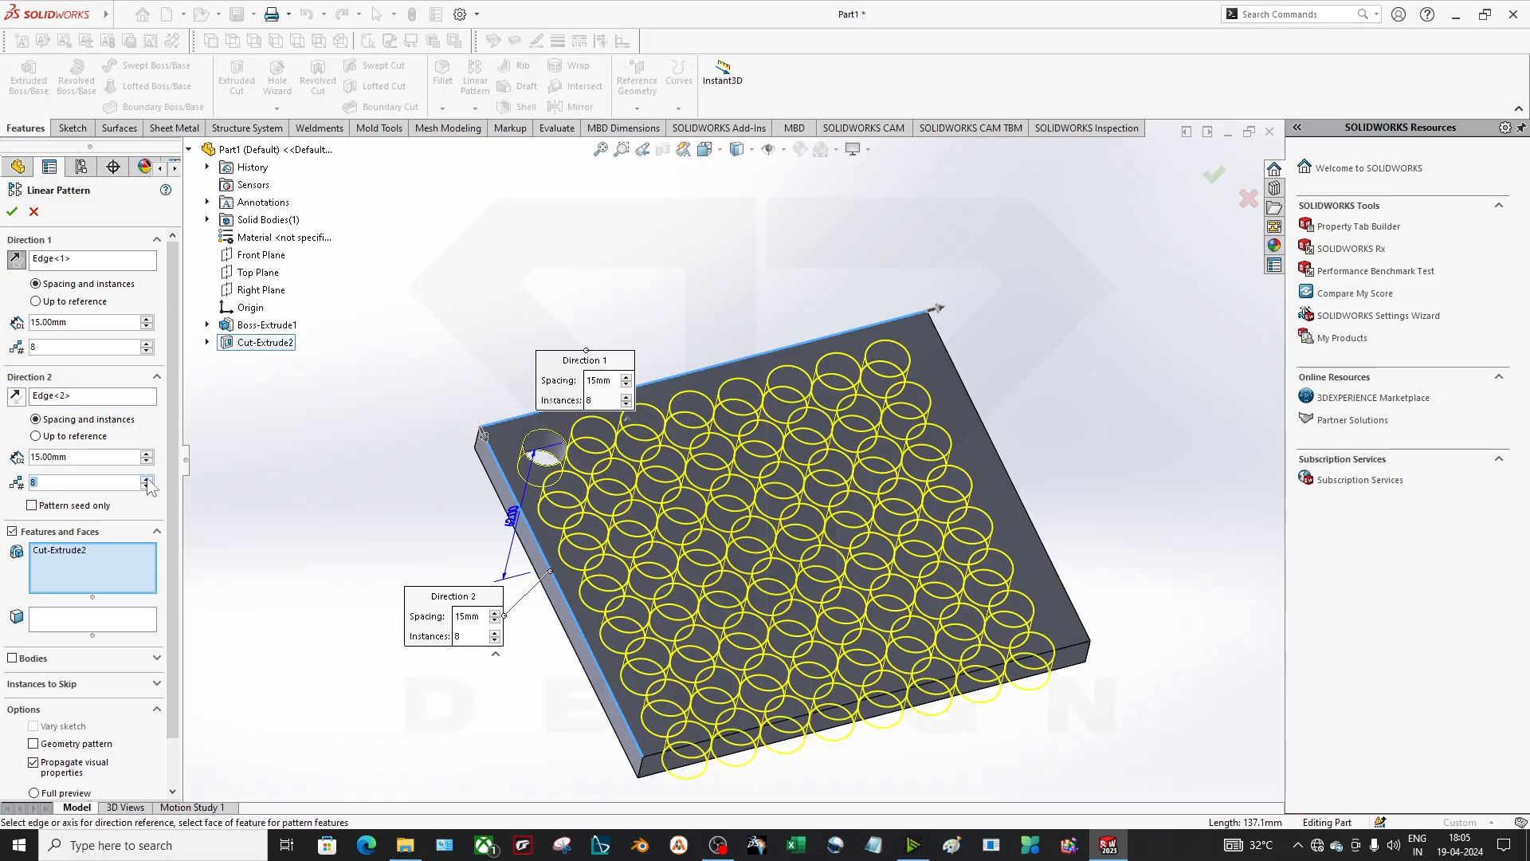
pyautogui.click(146, 486)
pyautogui.click(12, 211)
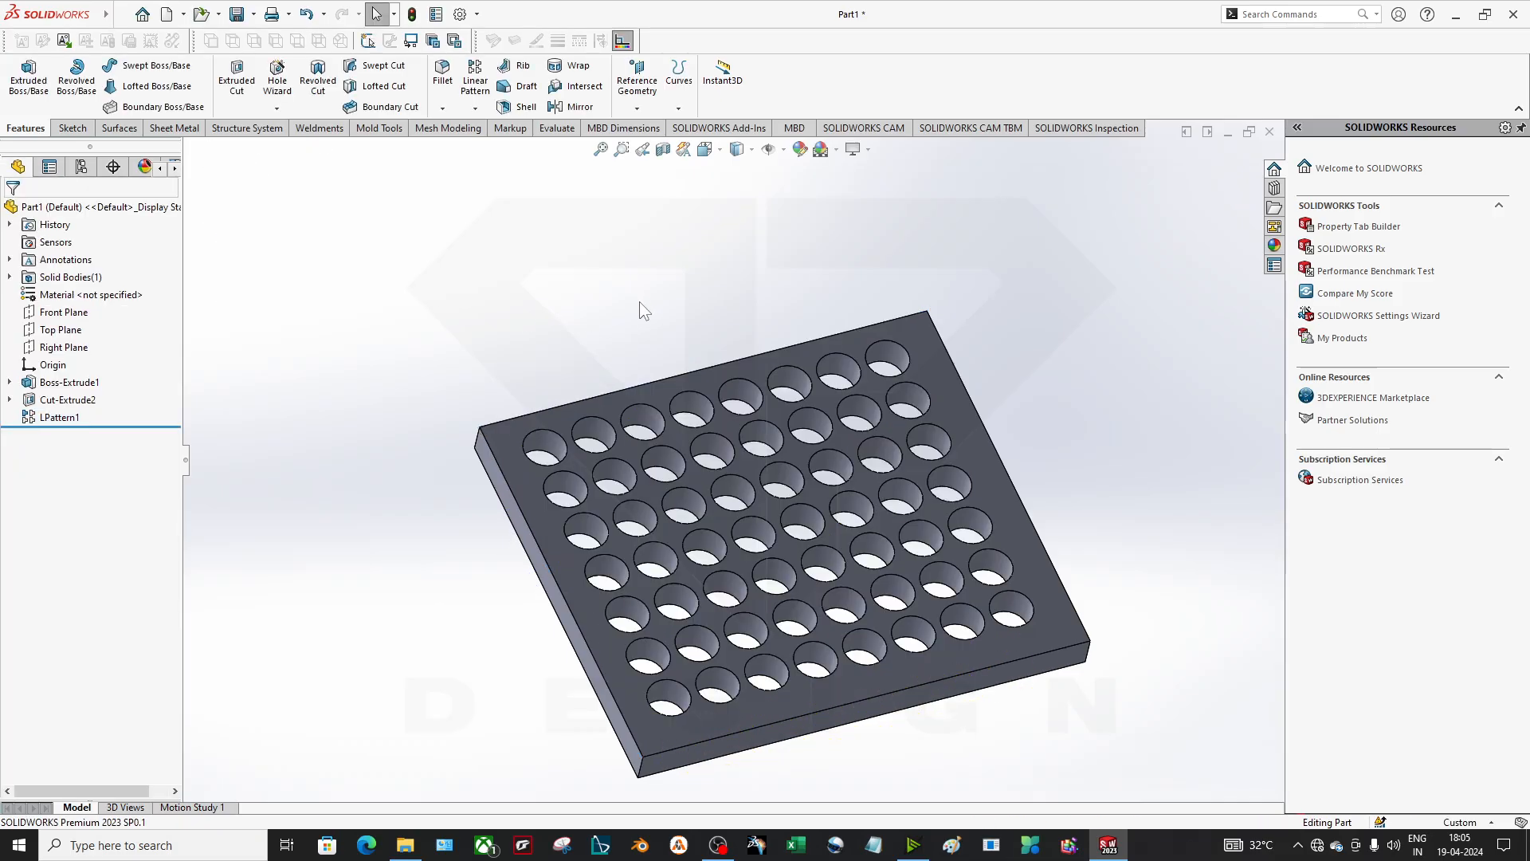
pyautogui.moveTo(595, 287); pyautogui.dragTo(799, 417, button='middle')
pyautogui.scroll(-8, 807, 498)
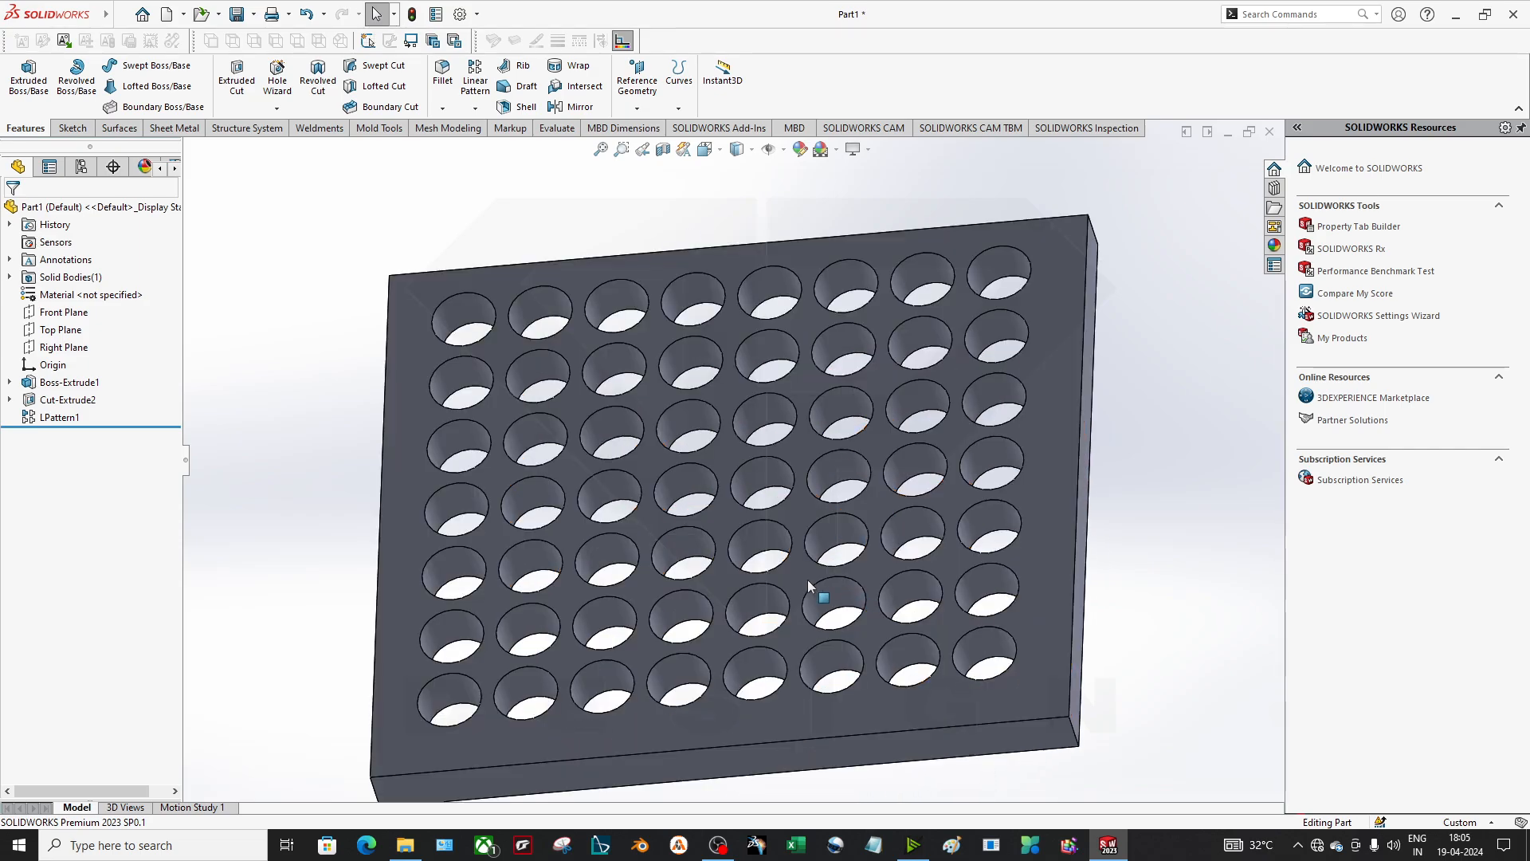
pyautogui.scroll(3, 637, 460)
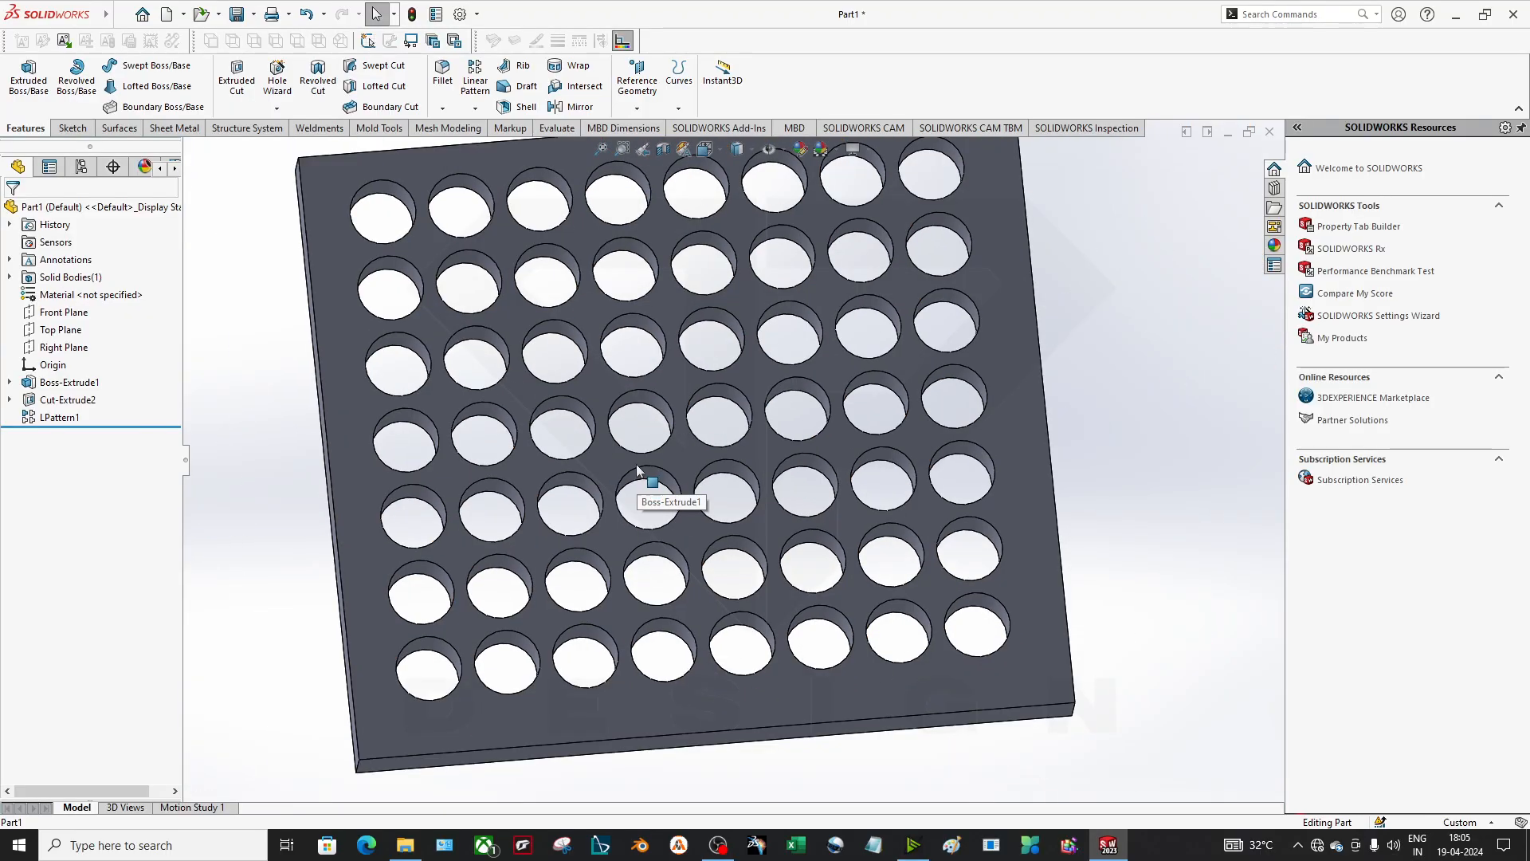
# - Start a new sketch on the plate's front face
pyautogui.scroll(-3, 637, 463)
pyautogui.scroll(8, 648, 464)
pyautogui.scroll(-1, 841, 494)
pyautogui.scroll(-6, 761, 466)
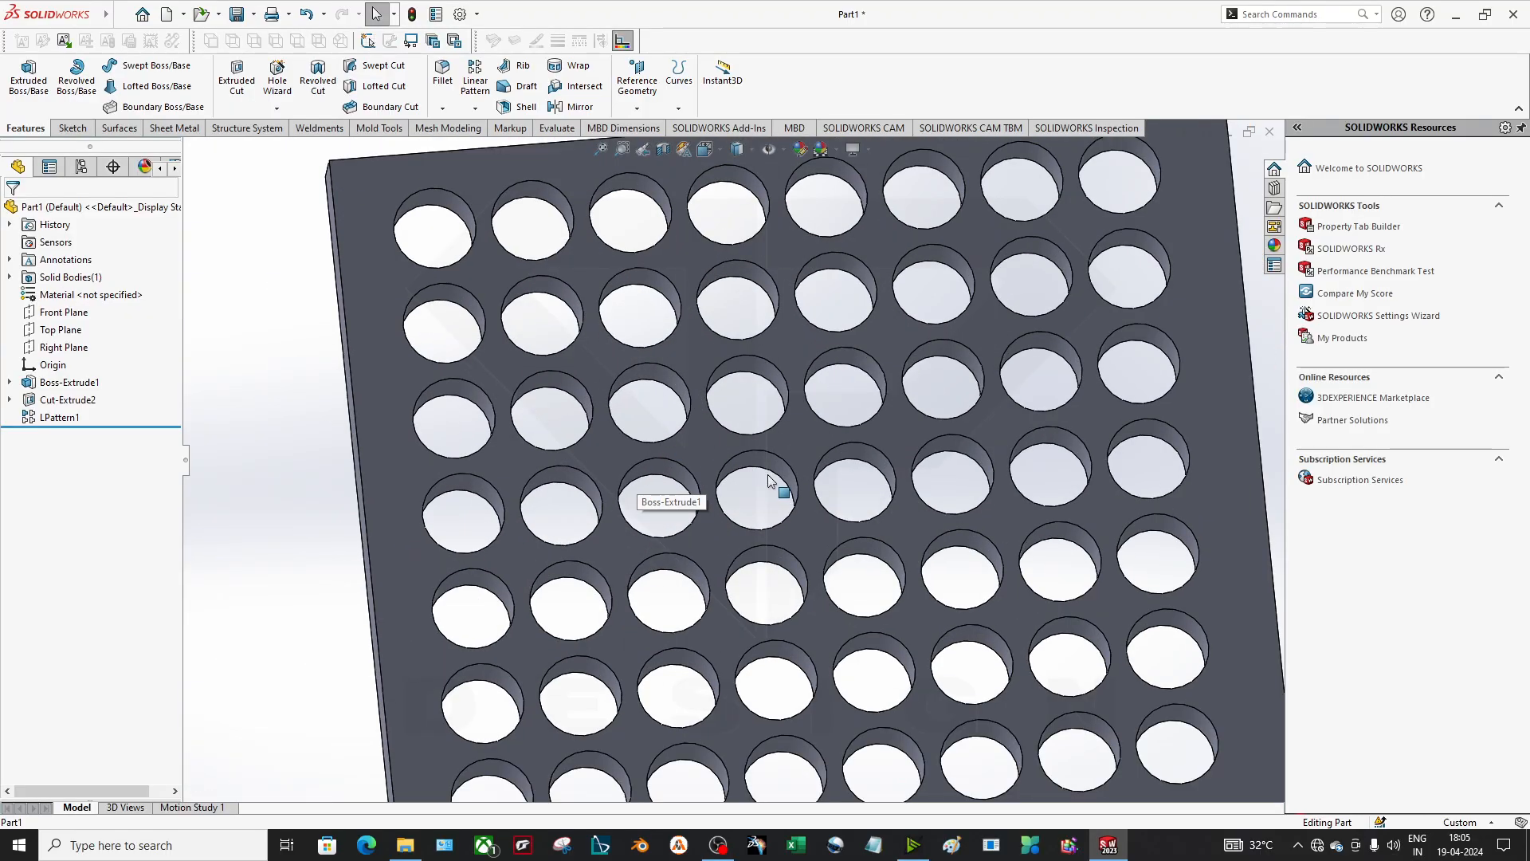
pyautogui.rightClick(707, 422)
pyautogui.click(738, 395)
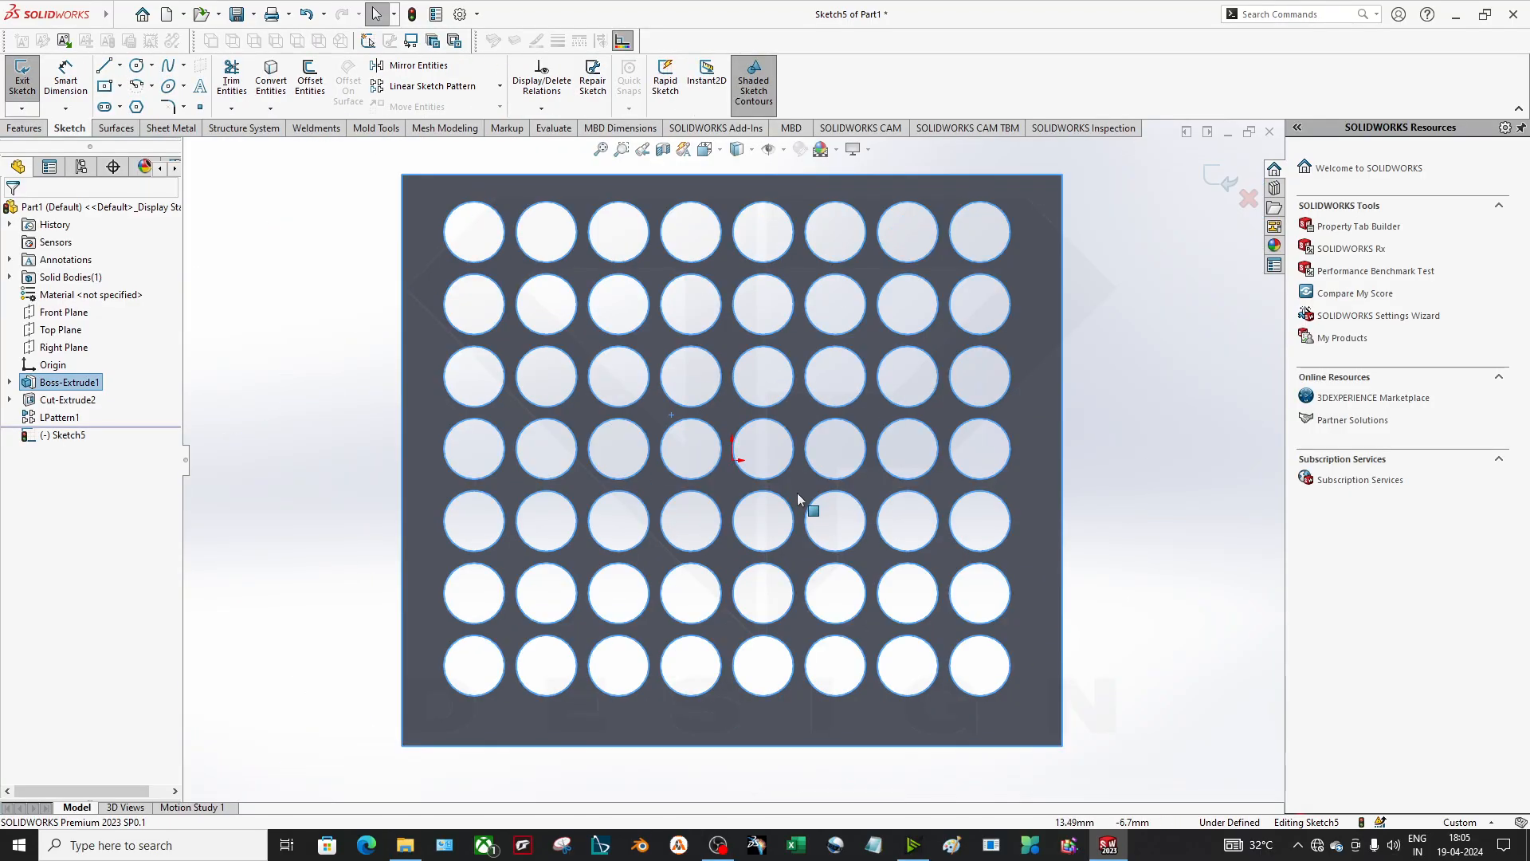
# - Sketch a small circle inside the hole near the plate's center, touching the upper edge of that hole
pyautogui.scroll(-6, 753, 458)
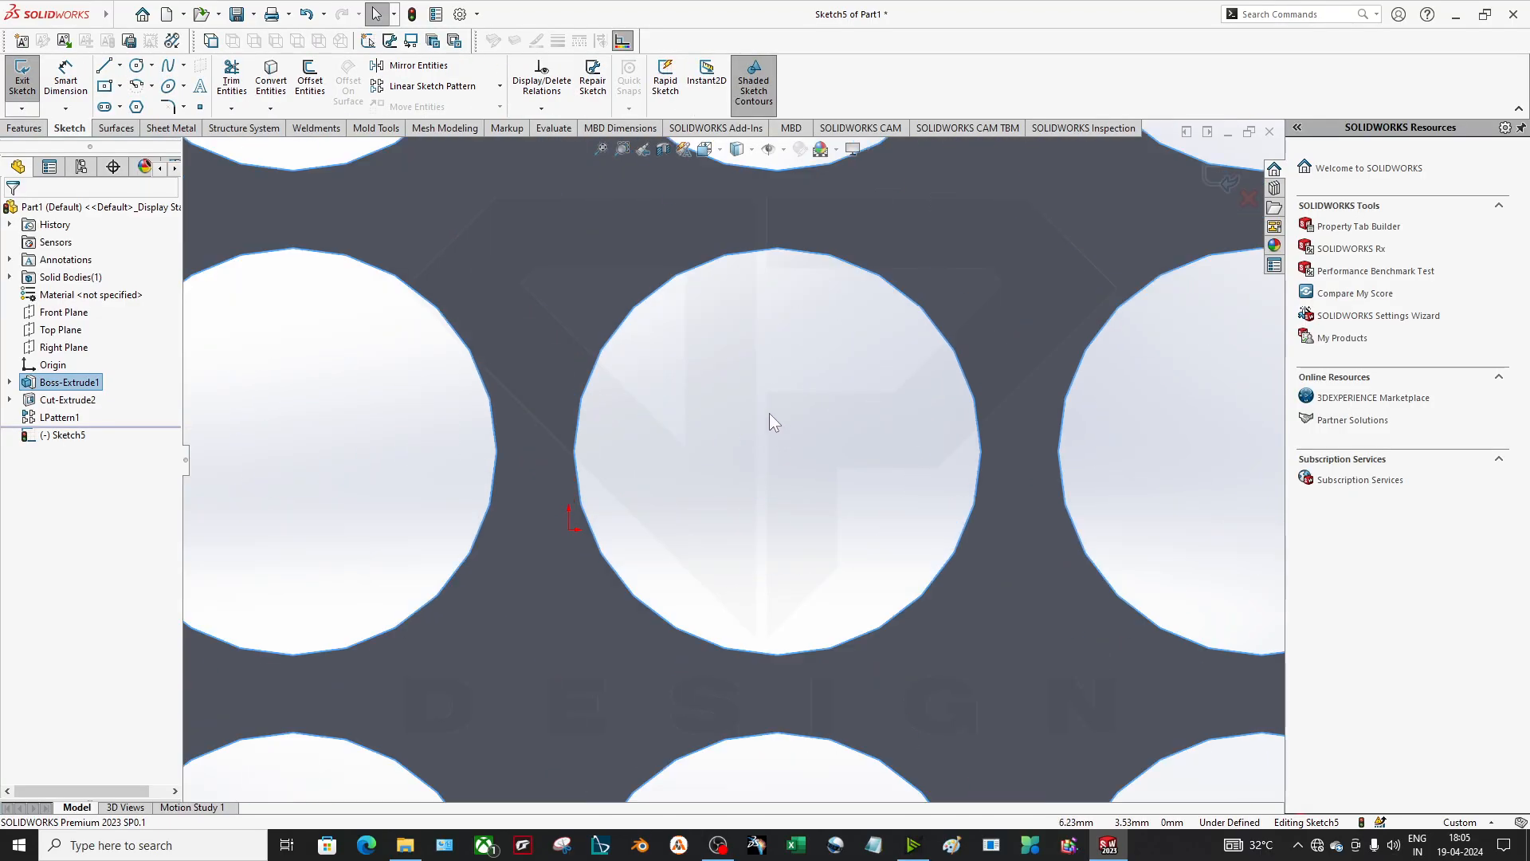
pyautogui.click(136, 66)
pyautogui.scroll(-4, 791, 327)
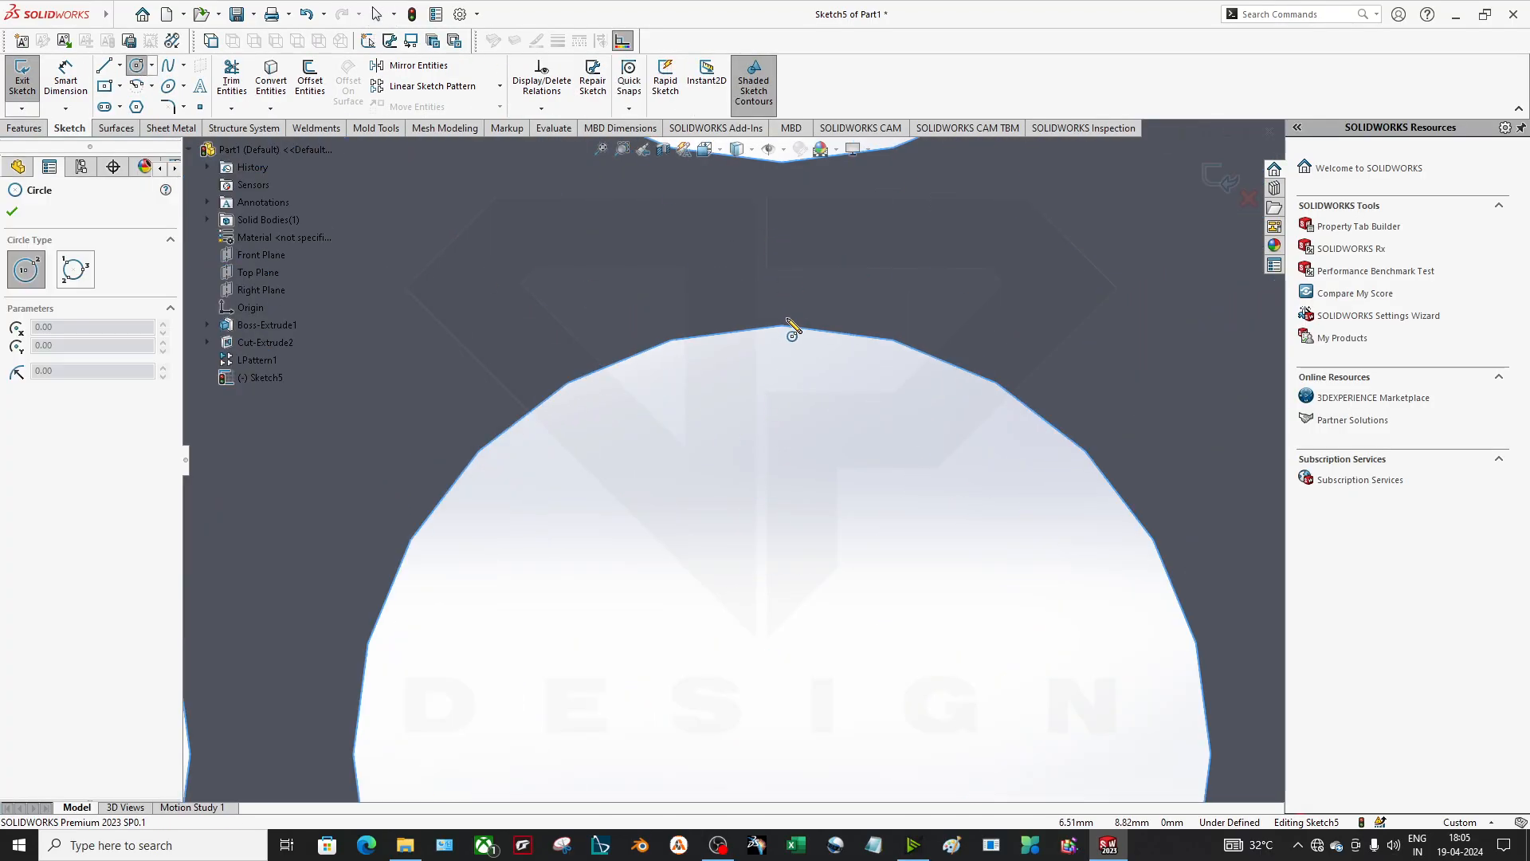
pyautogui.click(782, 380)
pyautogui.click(779, 323)
pyautogui.press('Escape')
pyautogui.scroll(4, 823, 398)
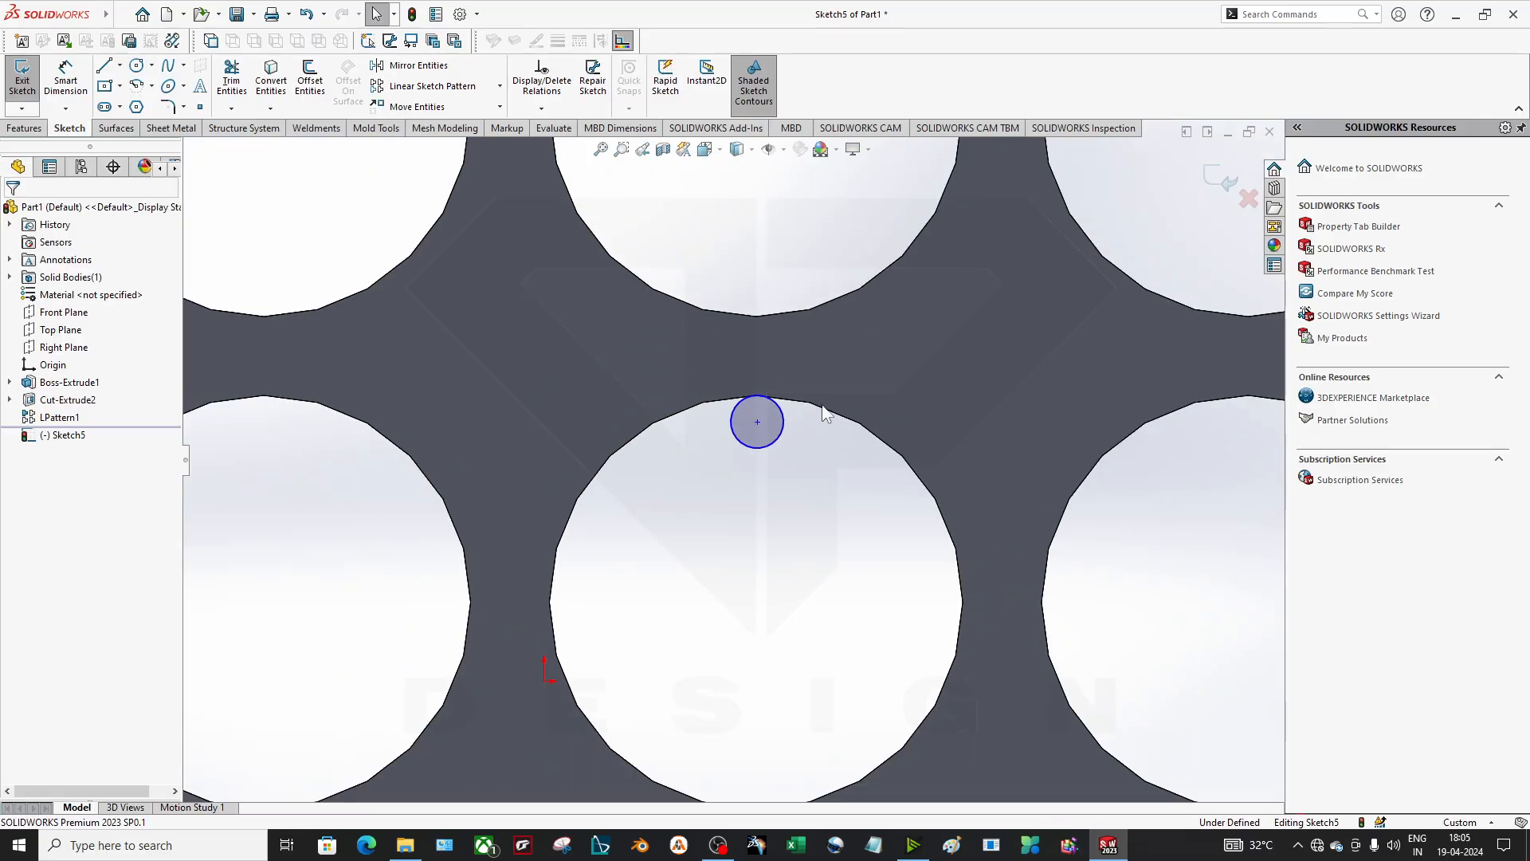
# - Extrude the small circle Up To Surface to the plate's opposite face, with Merge result turned off to make a separate body
pyautogui.click(24, 128)
pyautogui.click(29, 76)
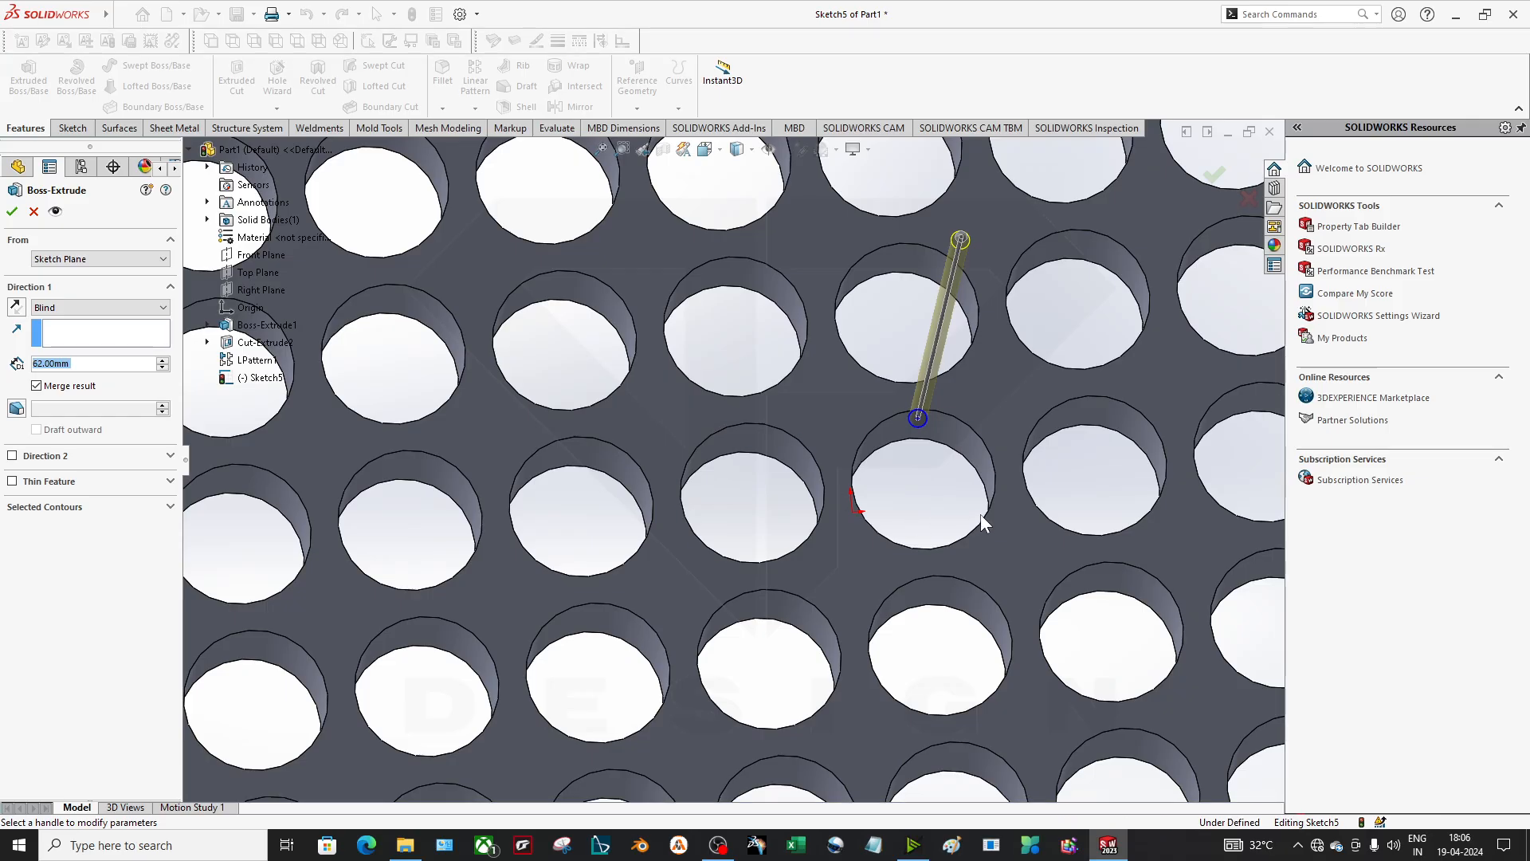
pyautogui.click(69, 303)
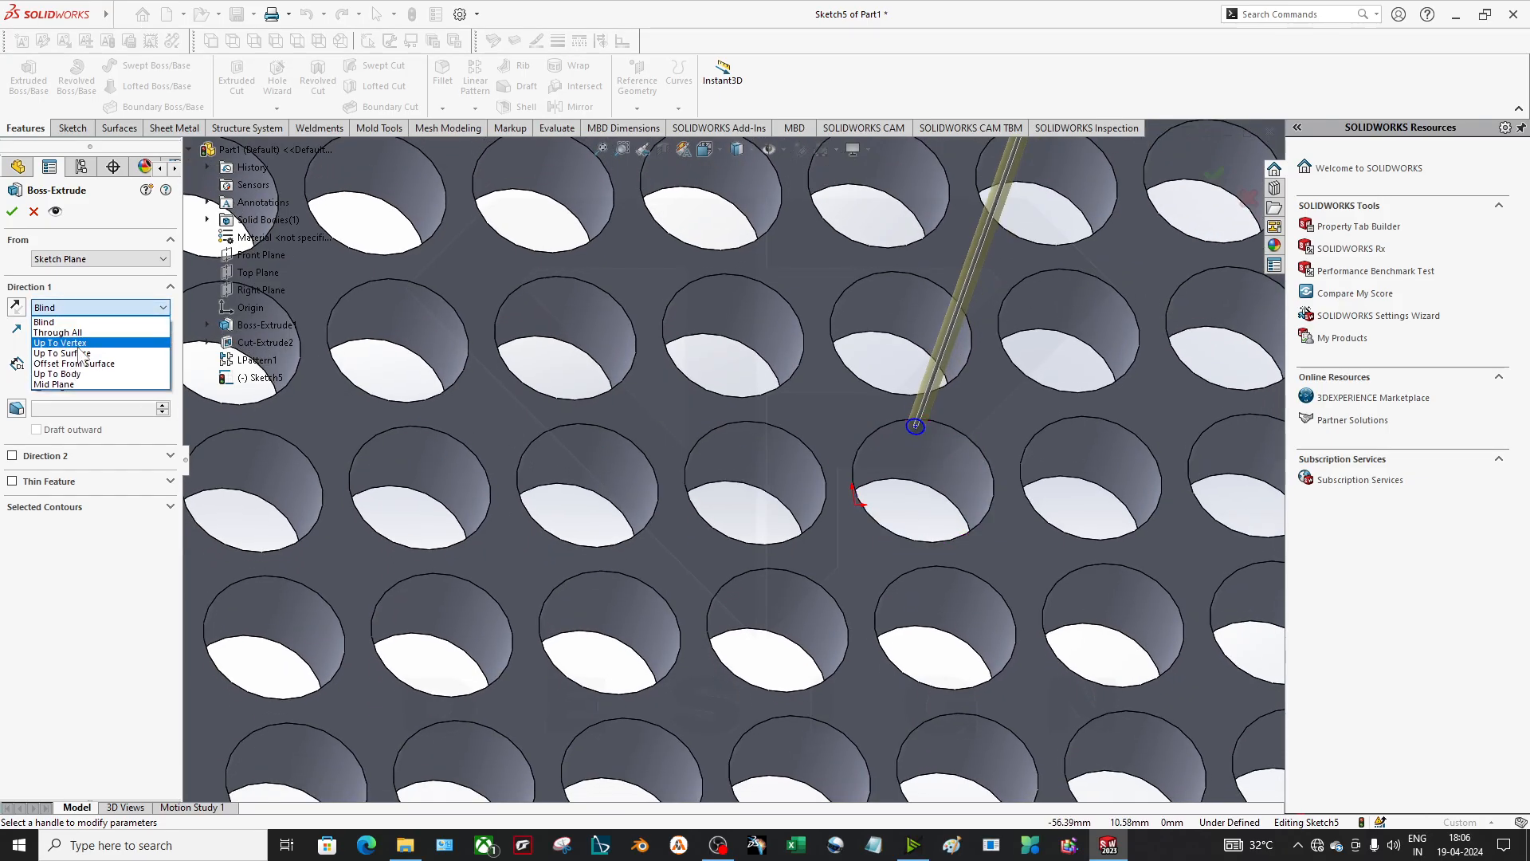
pyautogui.click(68, 354)
pyautogui.scroll(5, 954, 443)
pyautogui.moveTo(954, 443); pyautogui.dragTo(785, 412, button='middle')
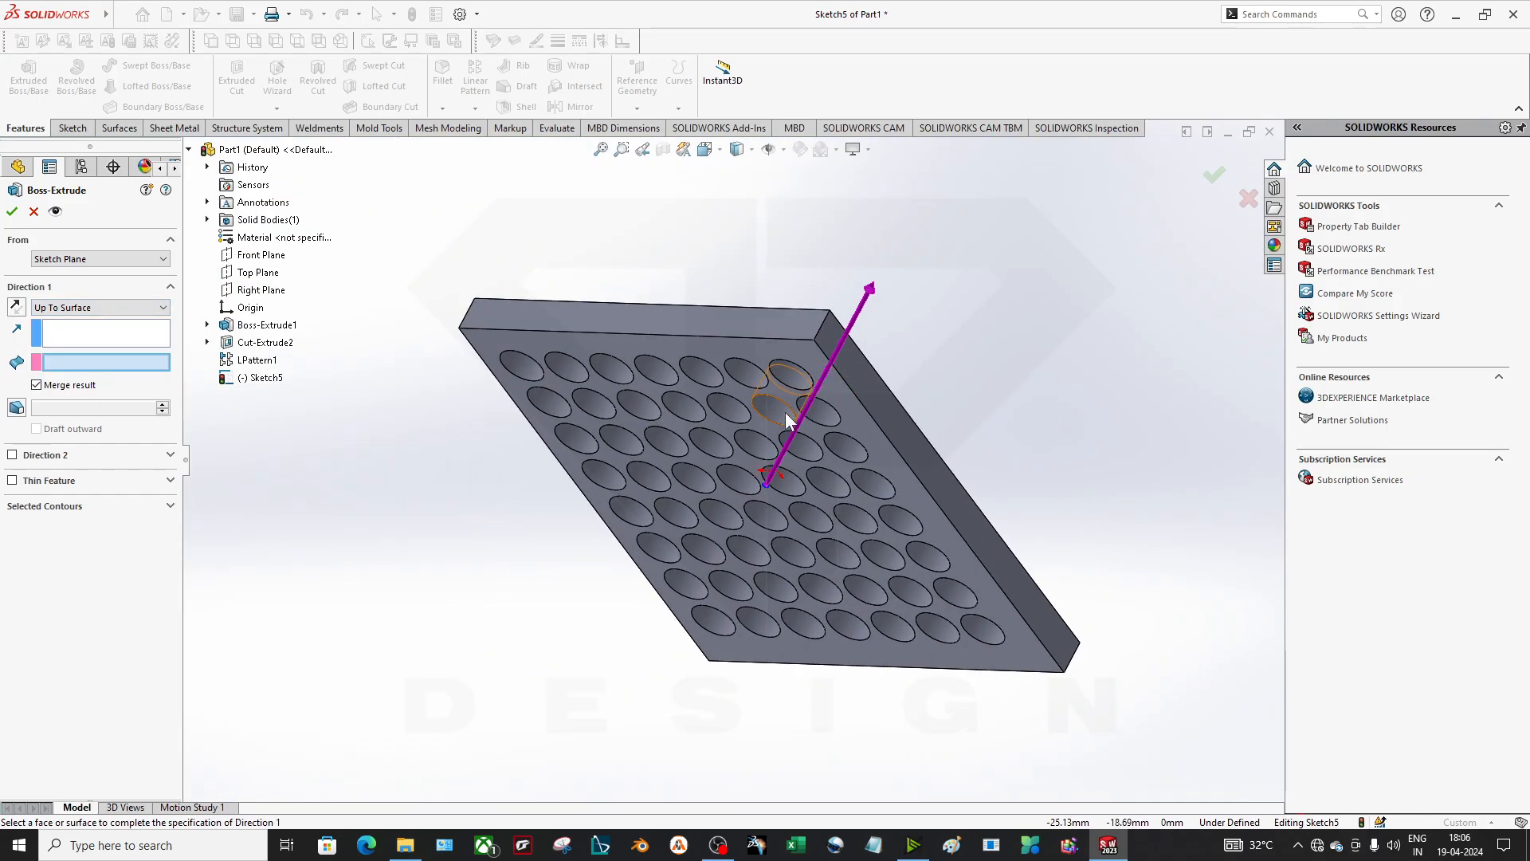
pyautogui.click(752, 361)
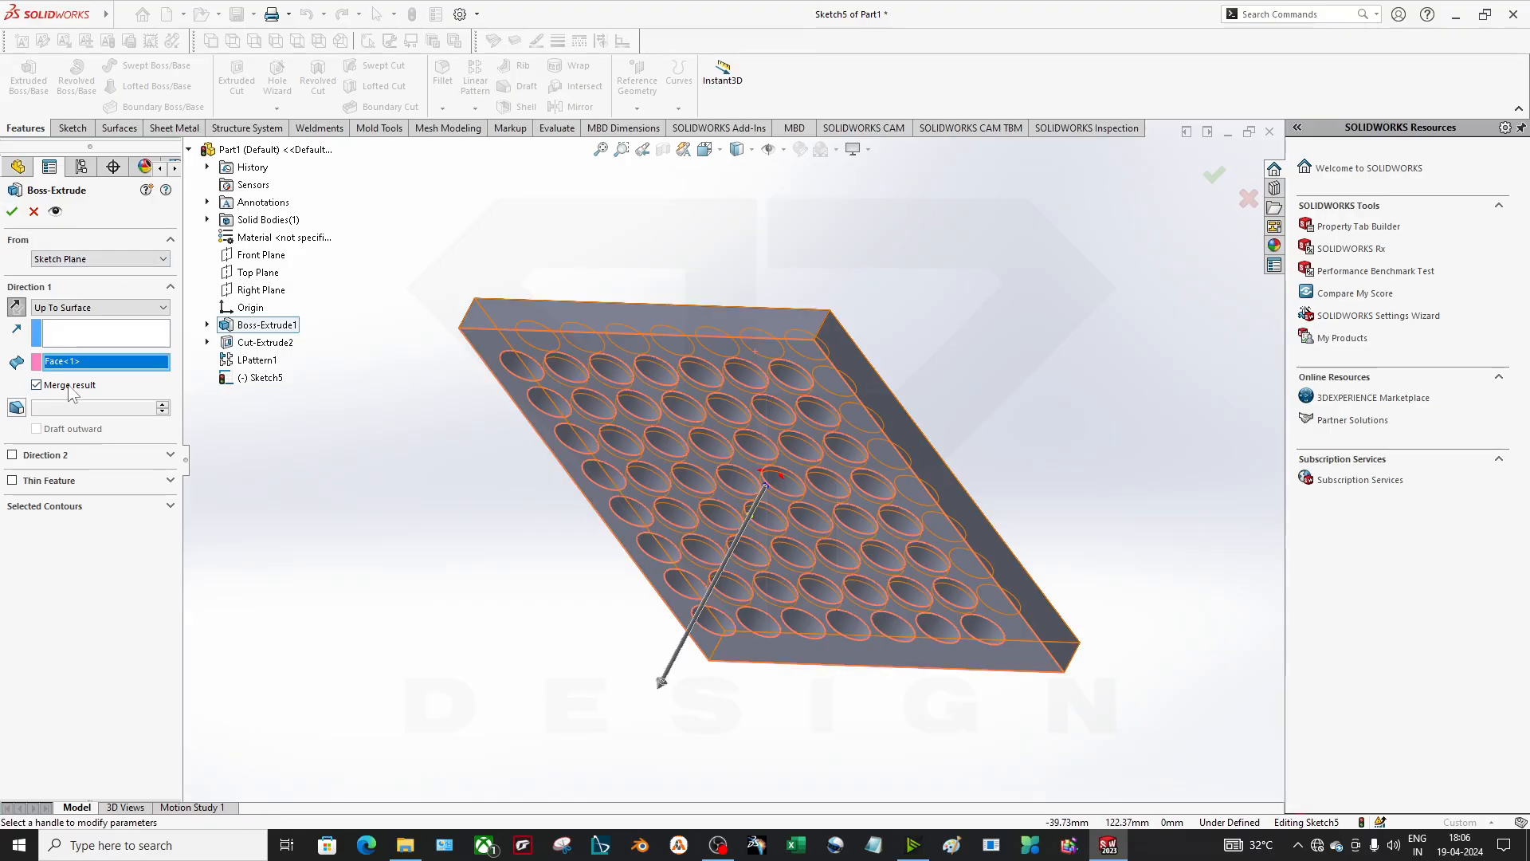
pyautogui.click(37, 385)
pyautogui.click(12, 211)
# - Start a circular pattern using the inner cylindrical face of the hole containing the small pin as its axis reference
pyautogui.moveTo(558, 396); pyautogui.dragTo(770, 588, button='middle')
pyautogui.scroll(-8, 805, 590)
pyautogui.press('space')
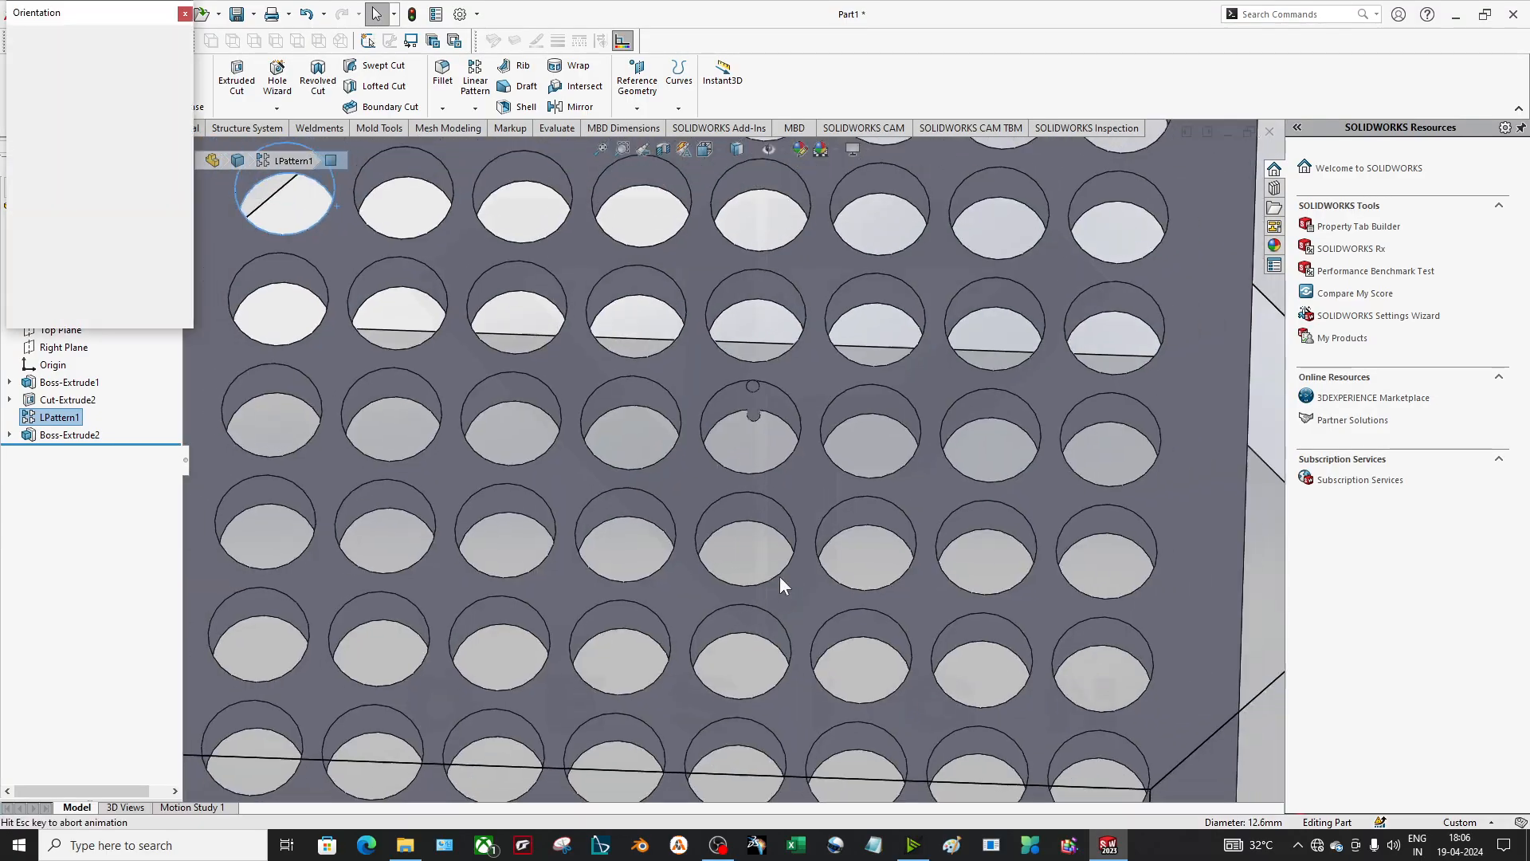
pyautogui.click(556, 503)
pyautogui.scroll(-7, 805, 359)
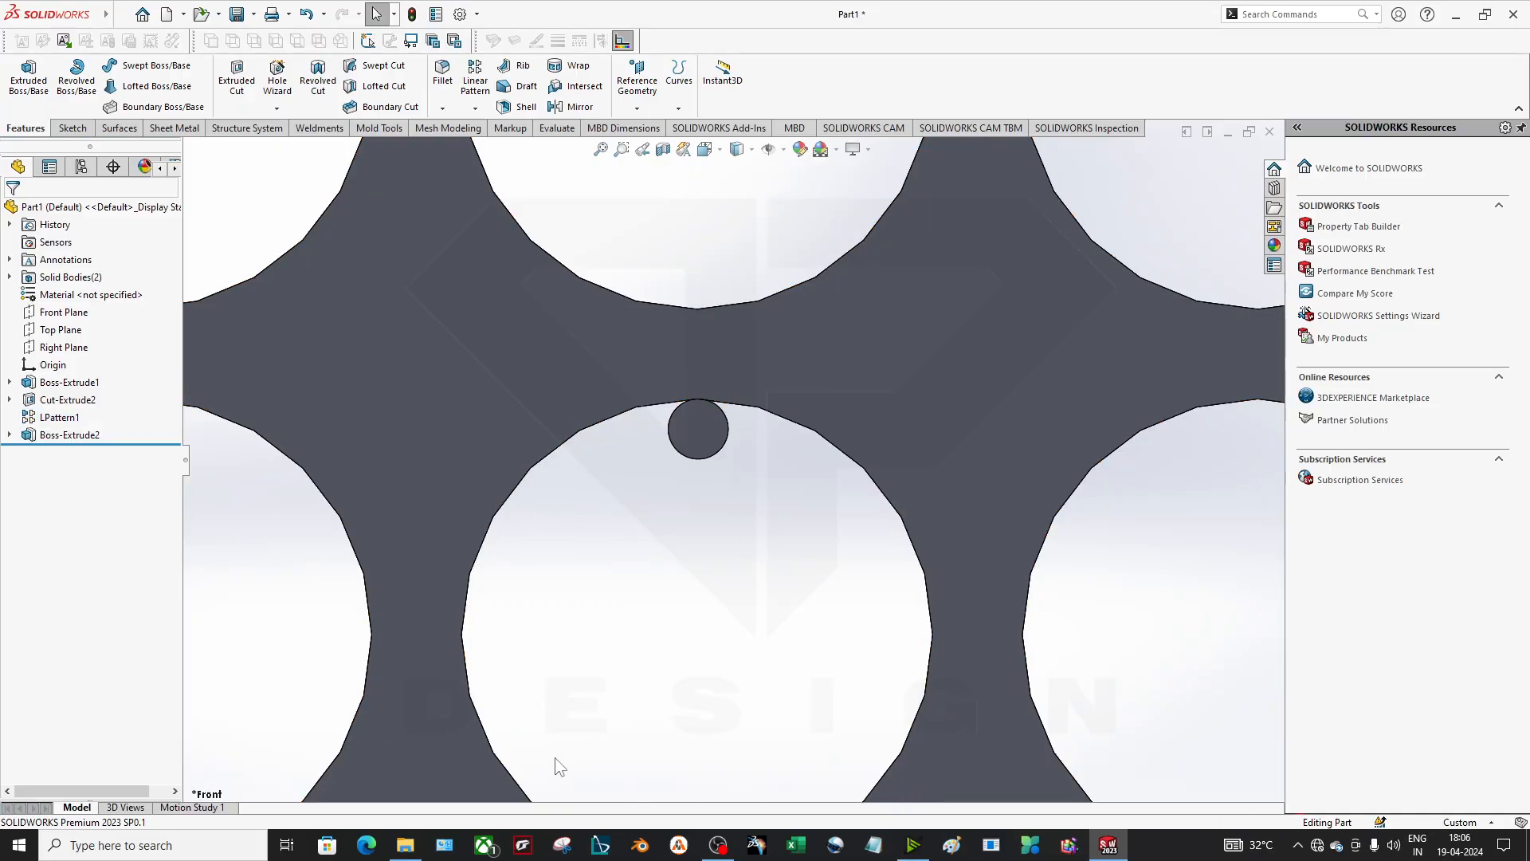
pyautogui.scroll(5, 805, 523)
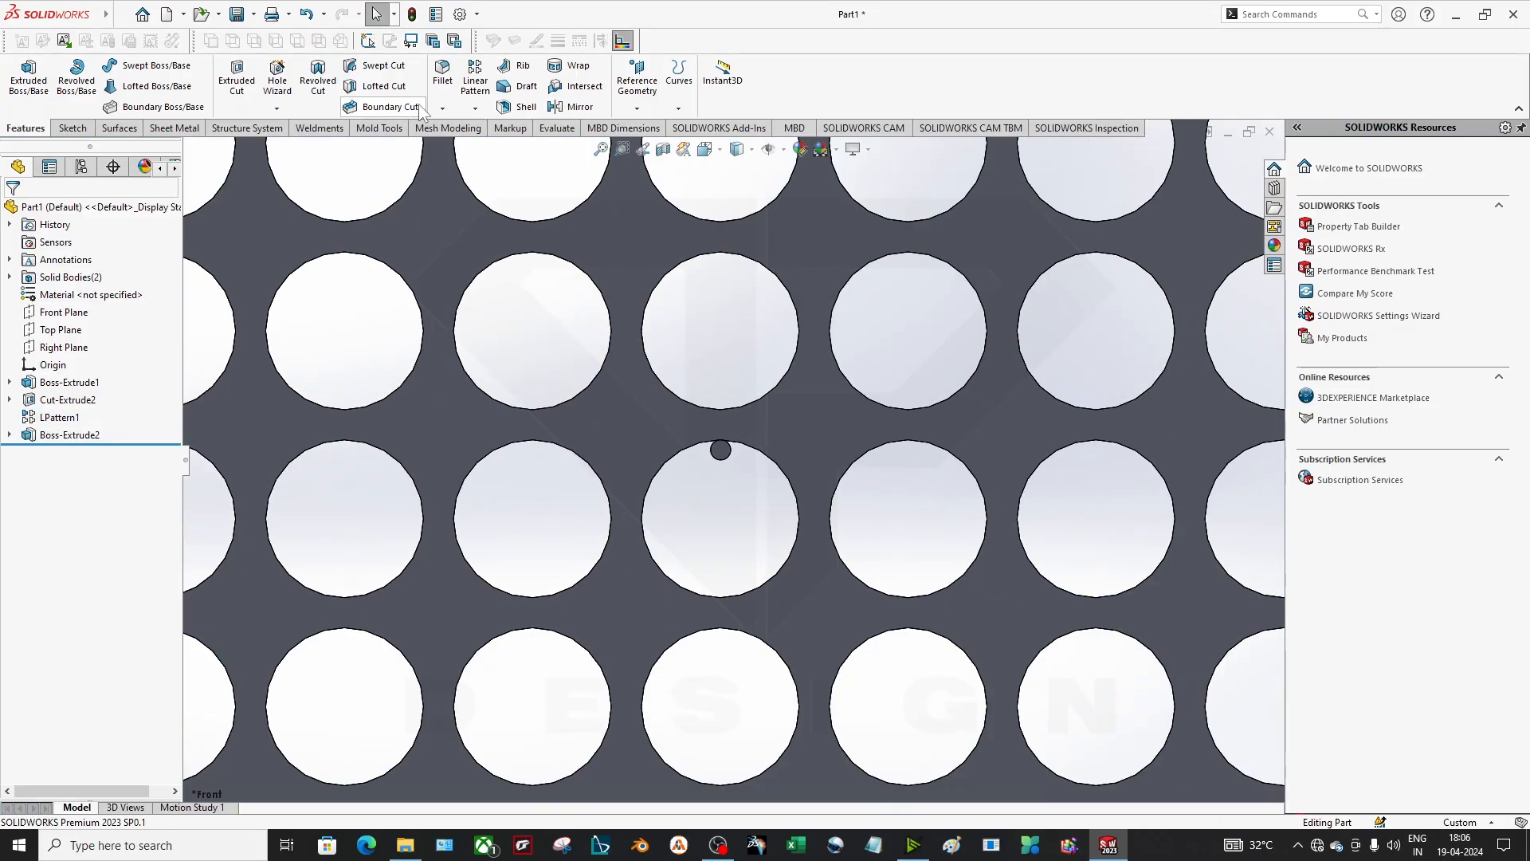
pyautogui.click(475, 109)
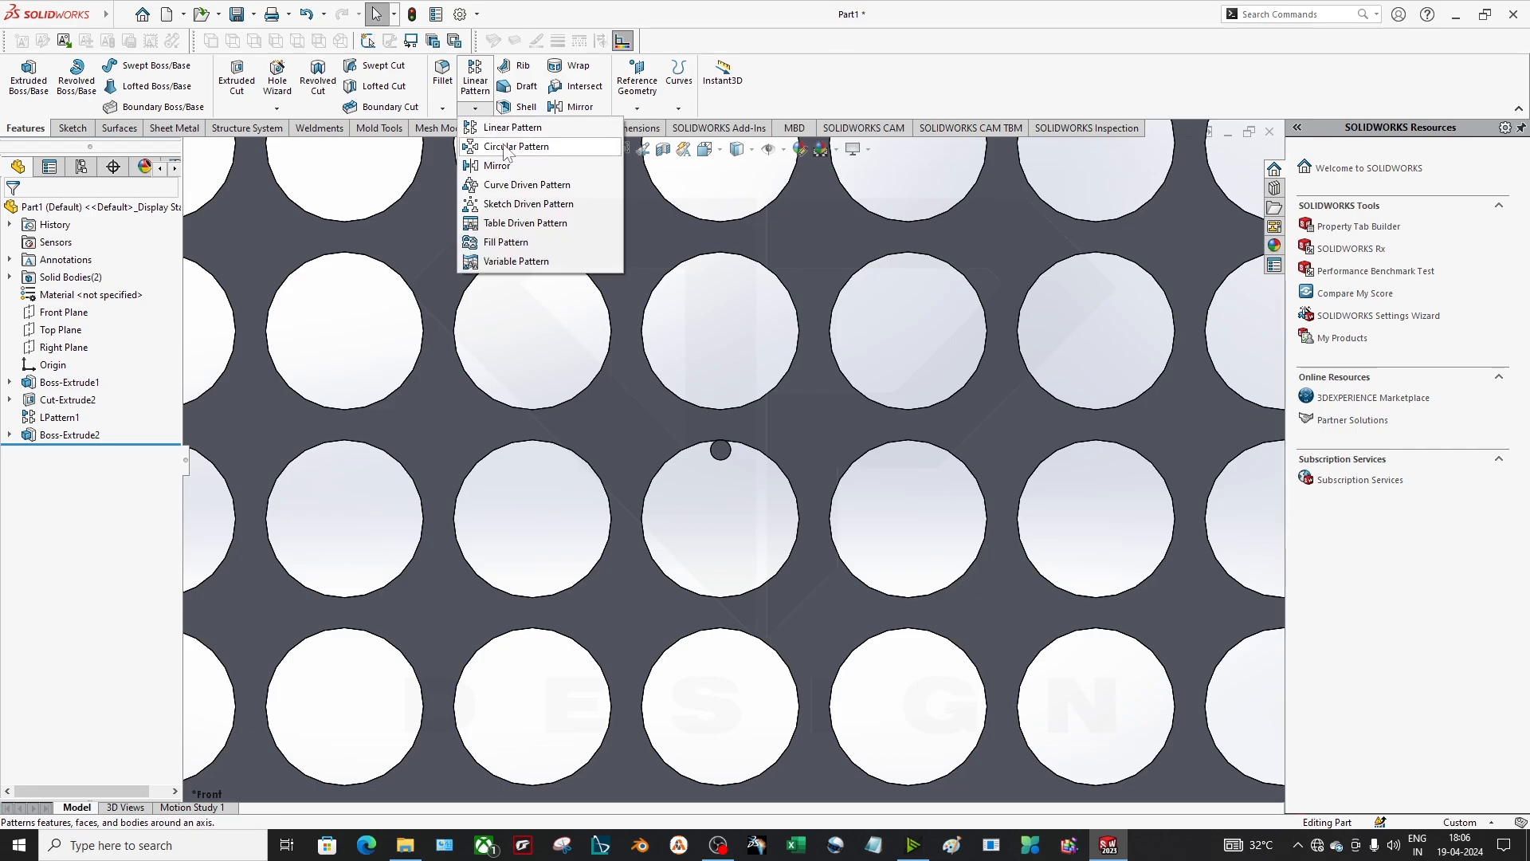
pyautogui.click(505, 148)
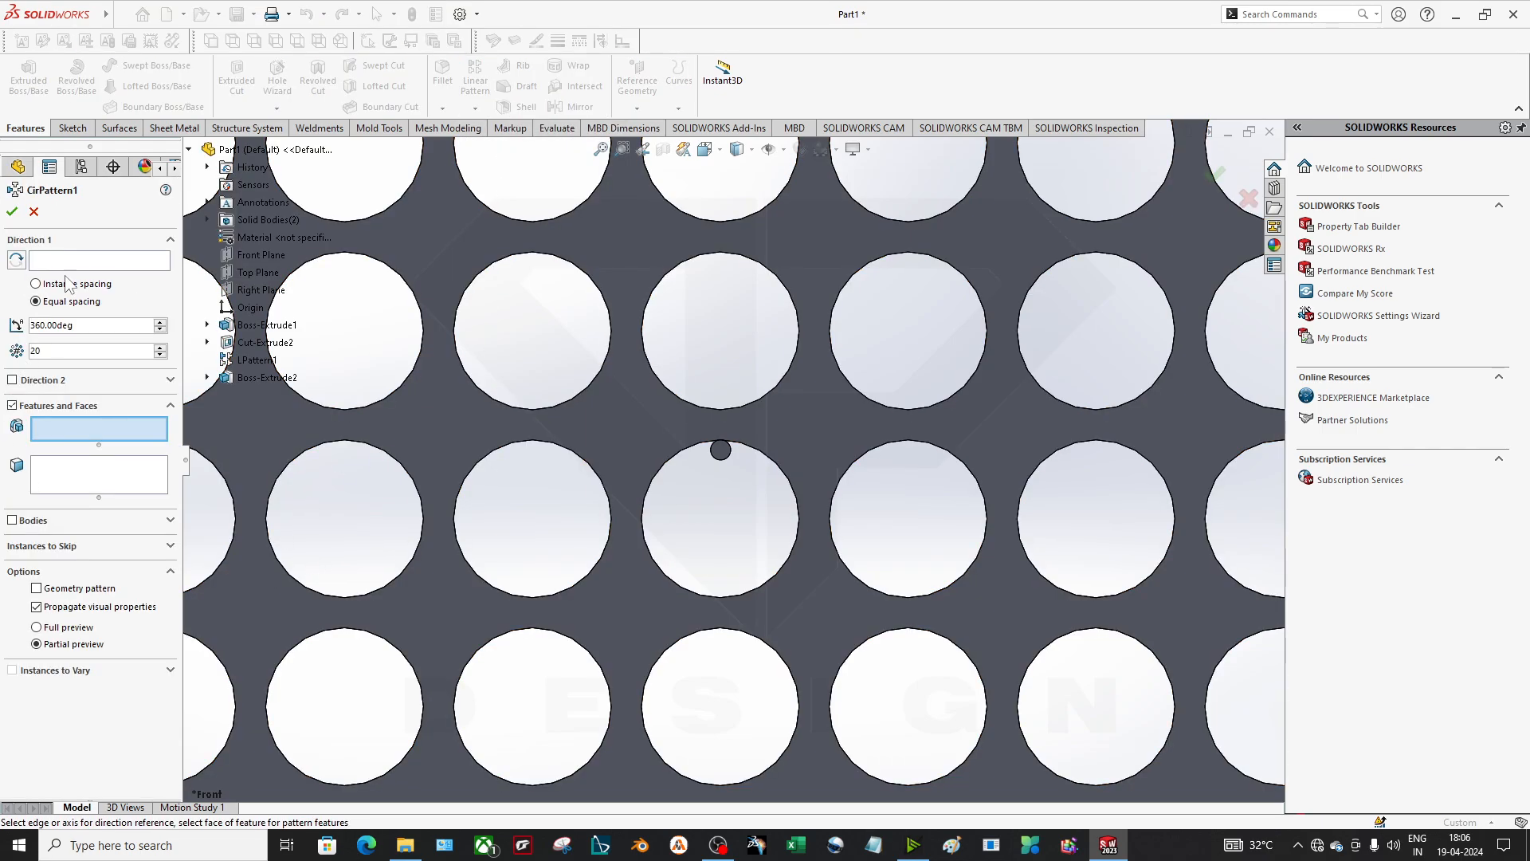
pyautogui.click(83, 261)
pyautogui.moveTo(633, 534); pyautogui.dragTo(767, 489, button='middle')
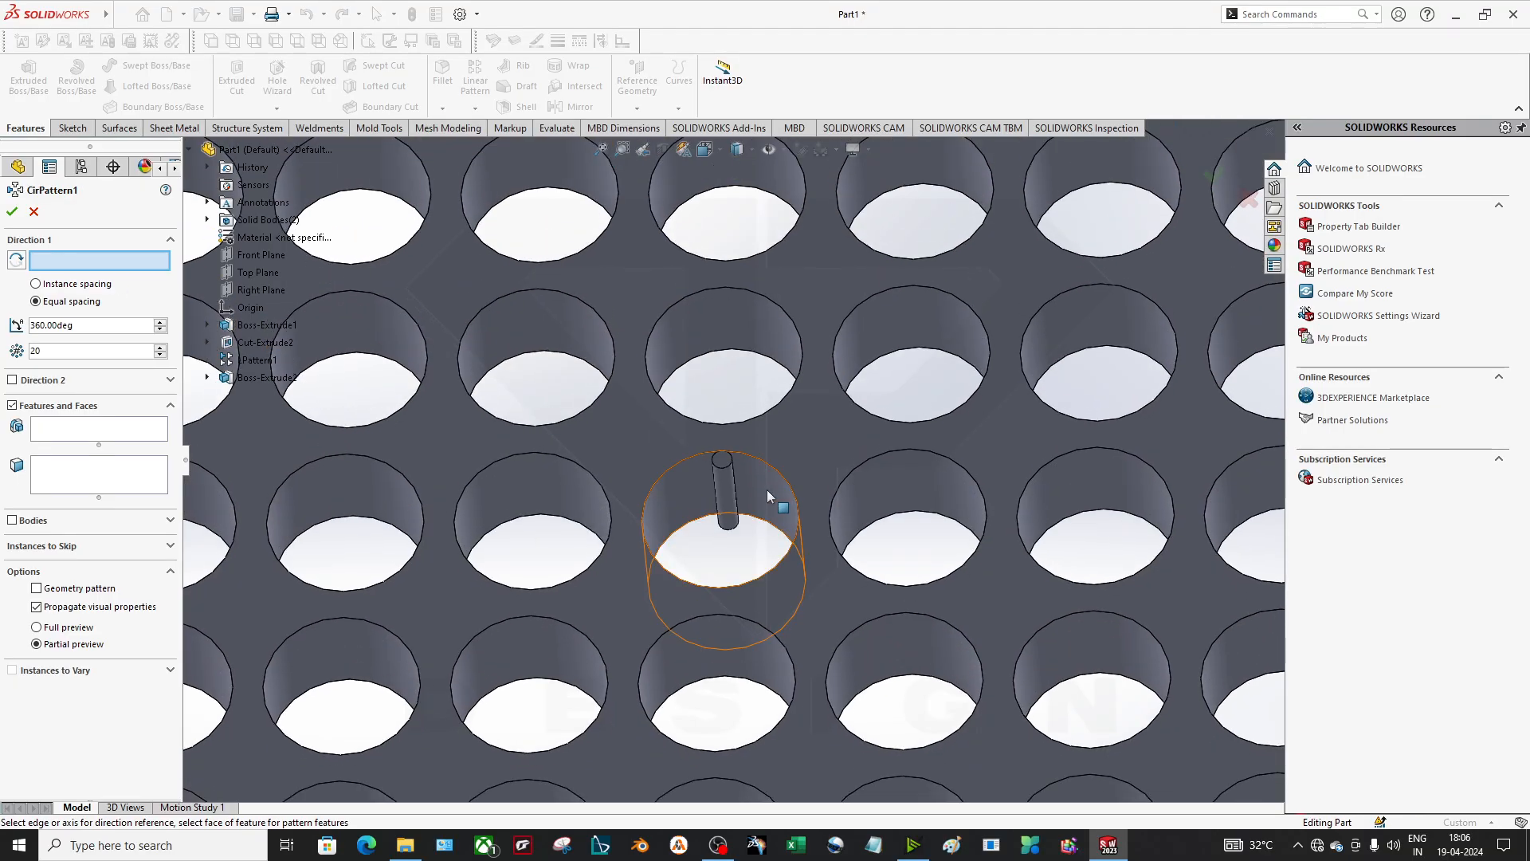
pyautogui.click(766, 489)
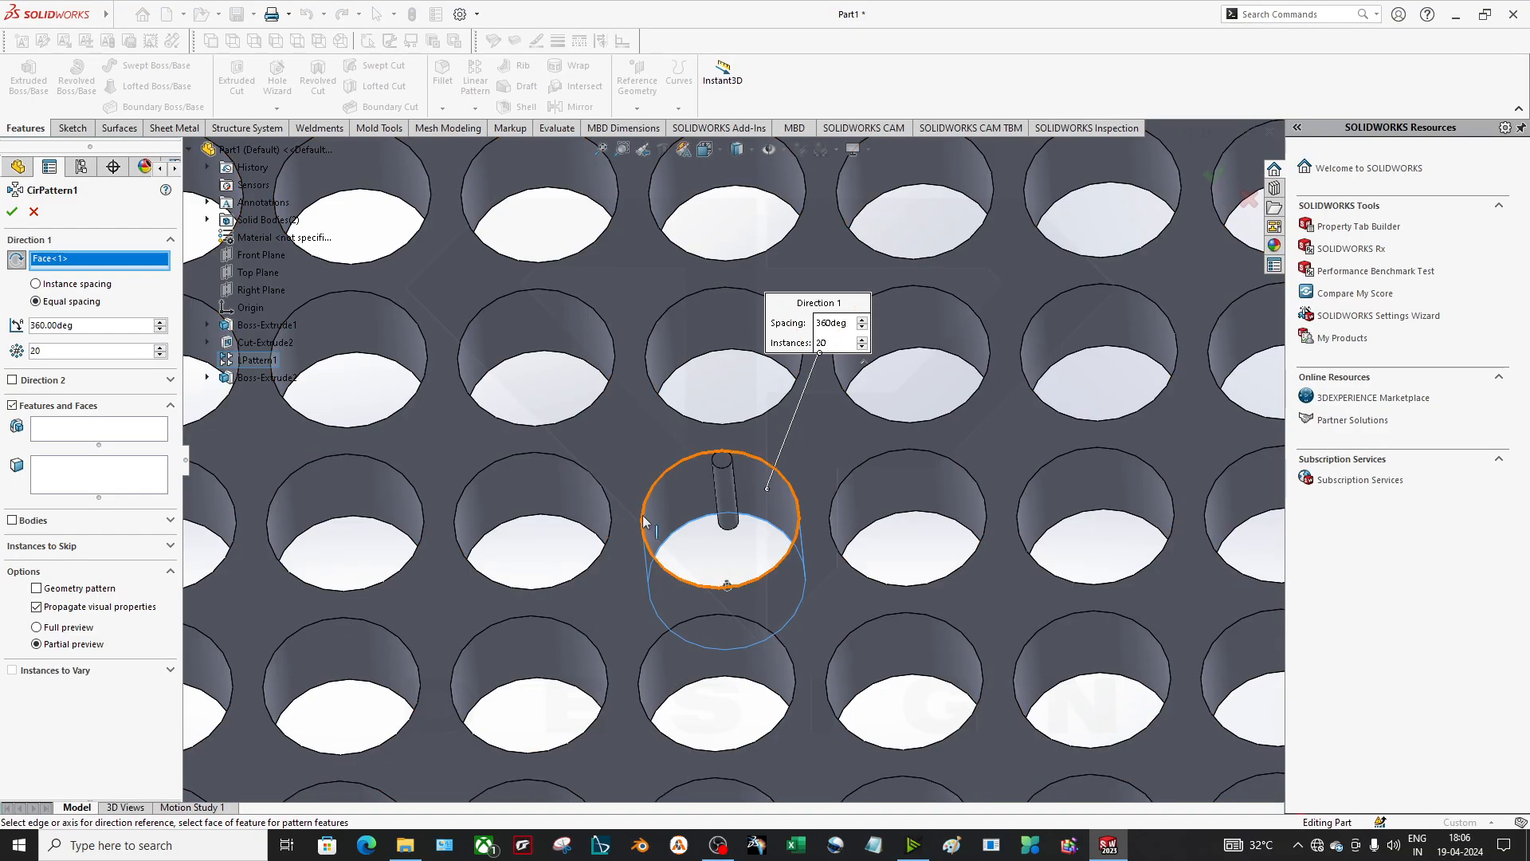
# - Try to add the small pin extrusion as the feature to pattern
pyautogui.click(60, 434)
pyautogui.click(727, 502)
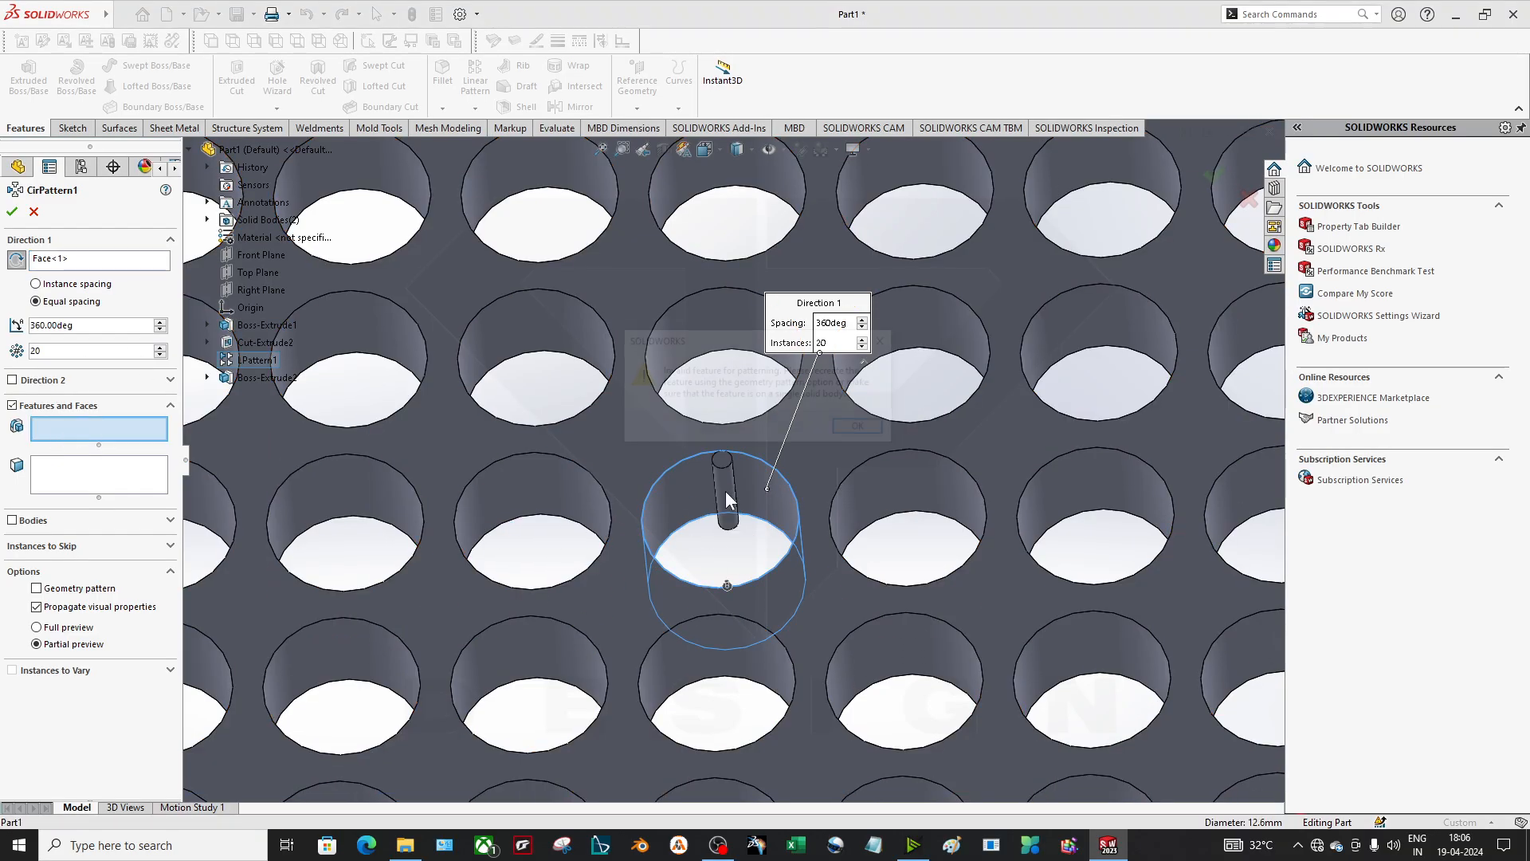
pyautogui.click(874, 434)
pyautogui.scroll(3, 819, 557)
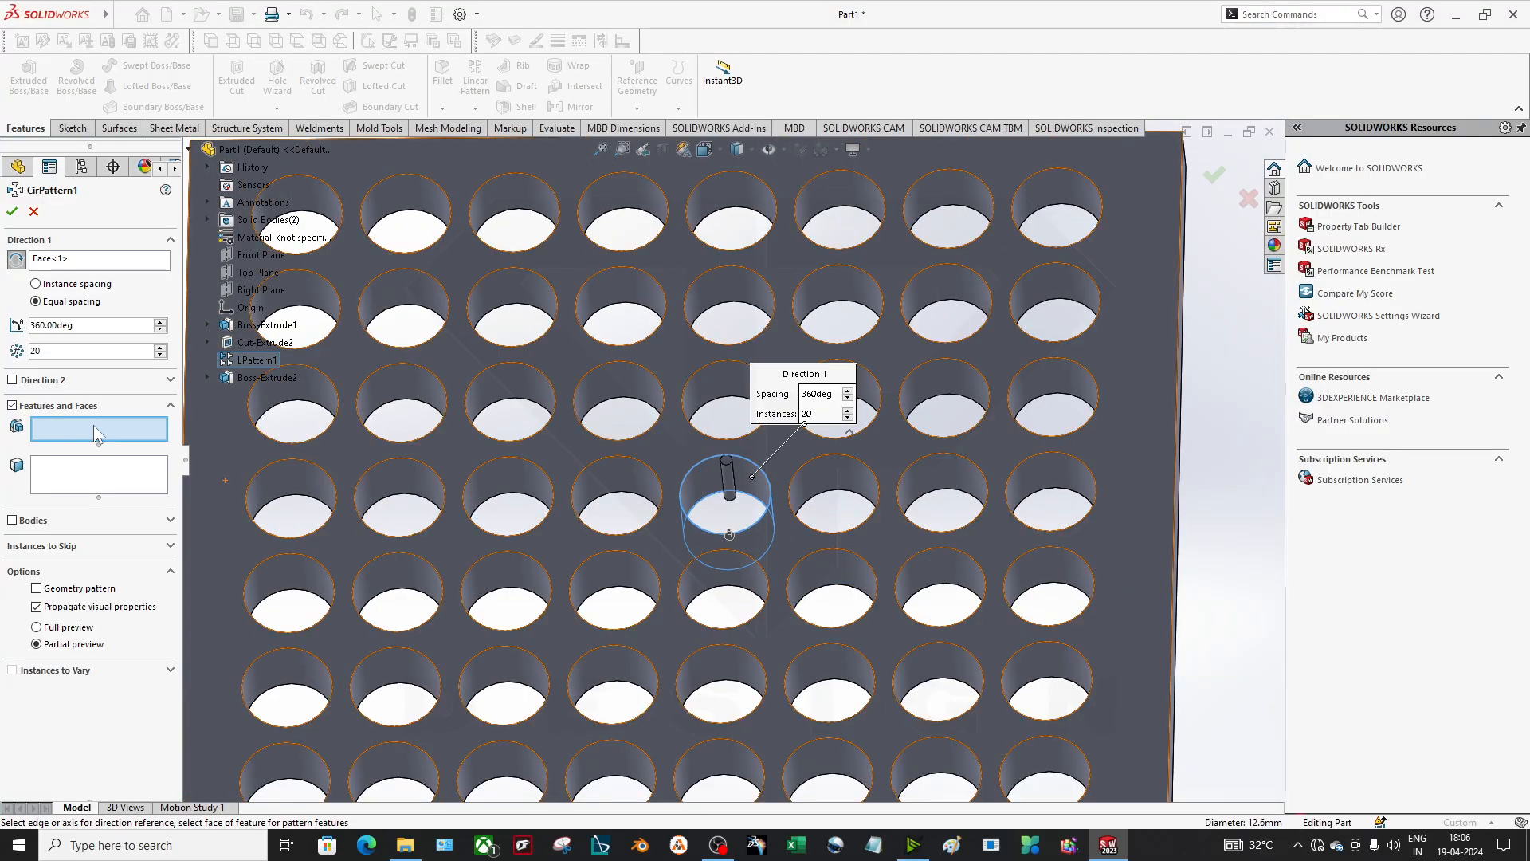
pyautogui.scroll(-3, 737, 488)
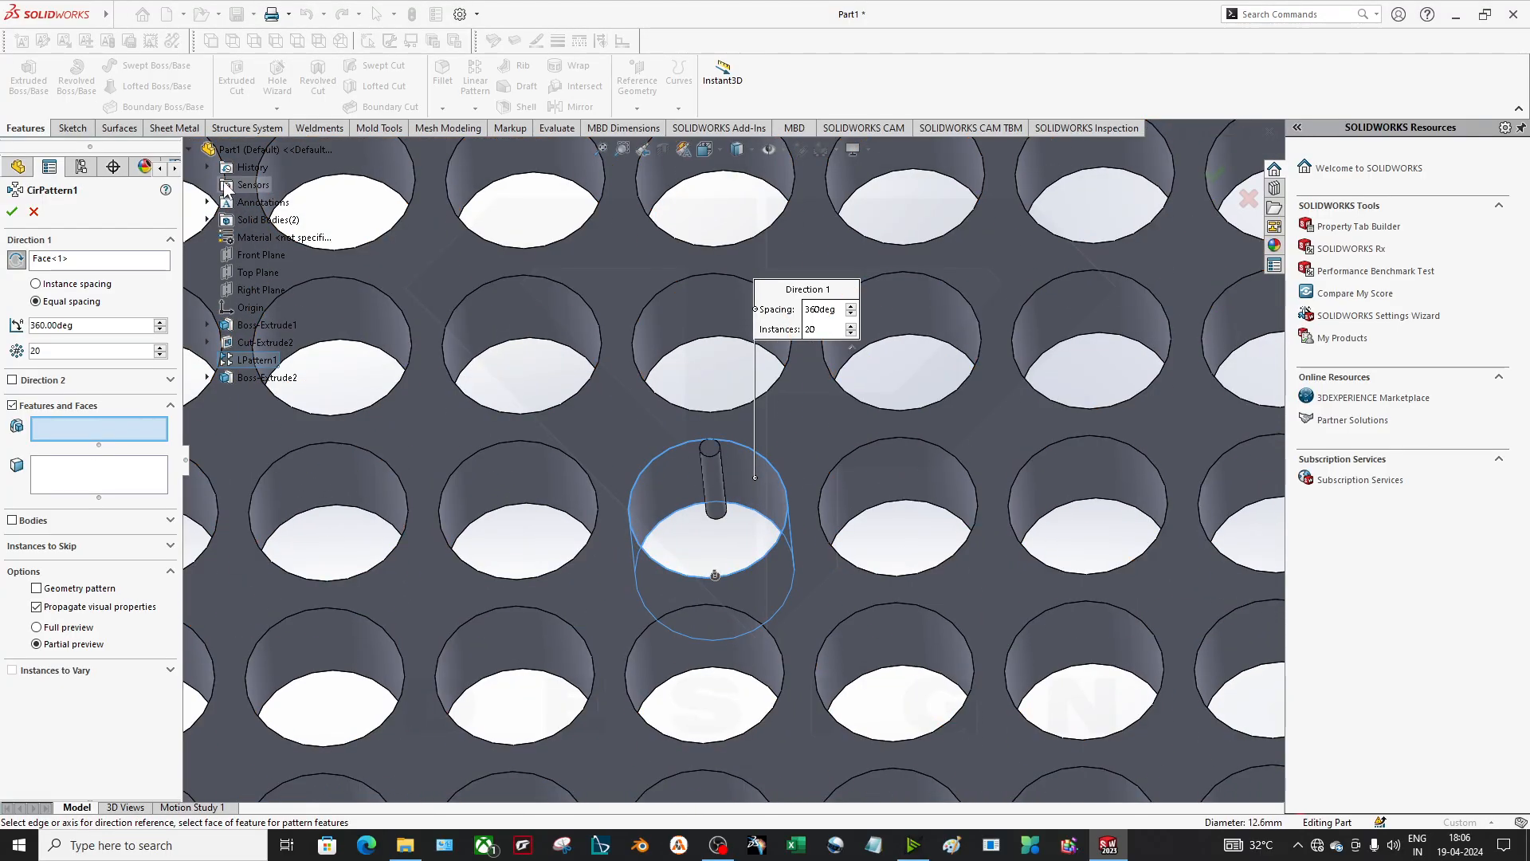
pyautogui.click(277, 383)
pyautogui.click(859, 427)
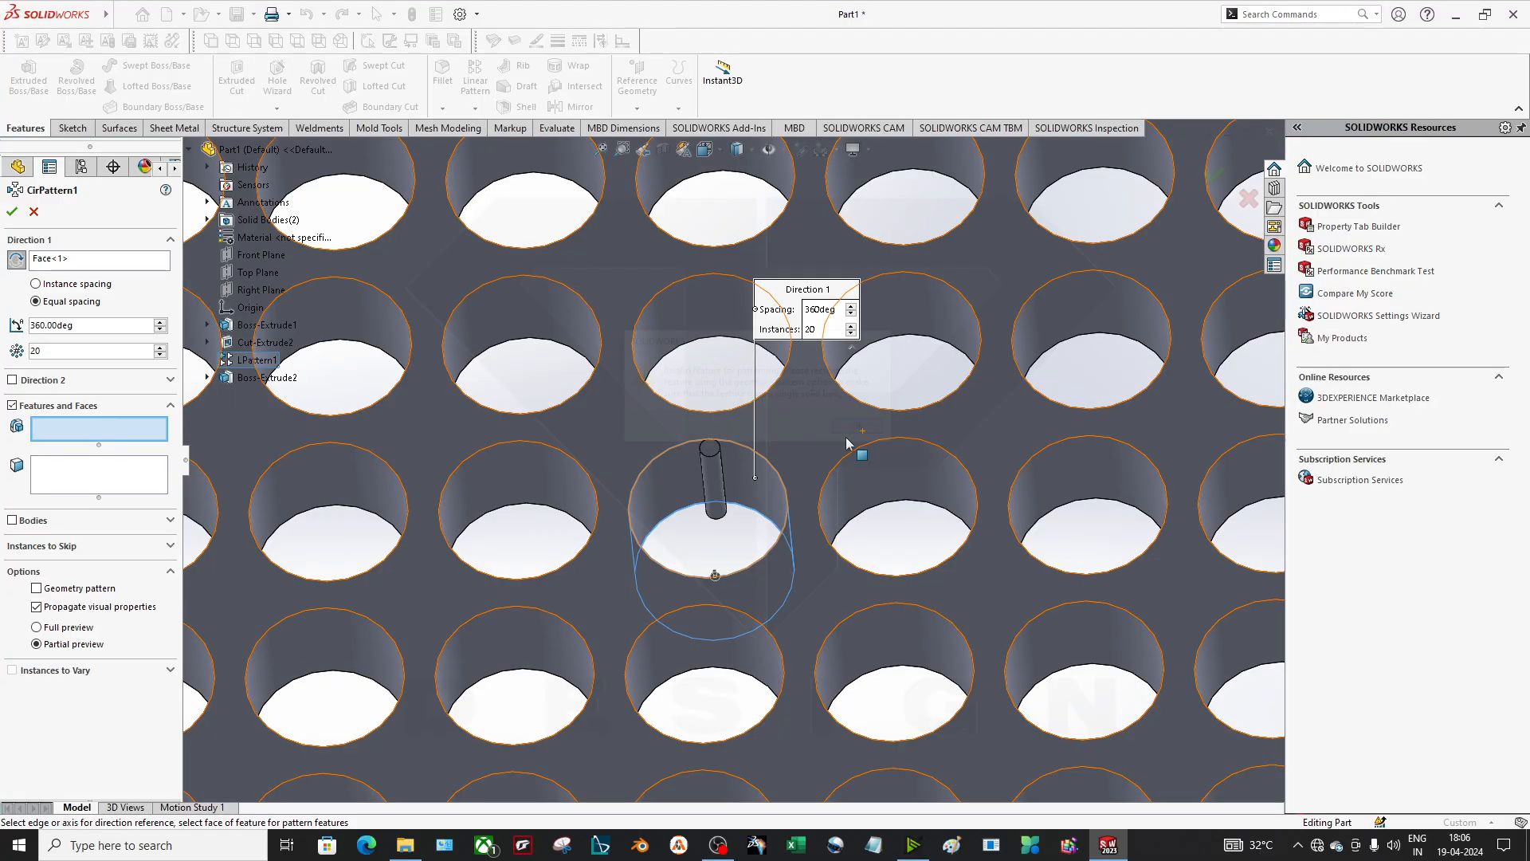
# - Switch the circular pattern to bodies and select the small pin body
pyautogui.click(12, 520)
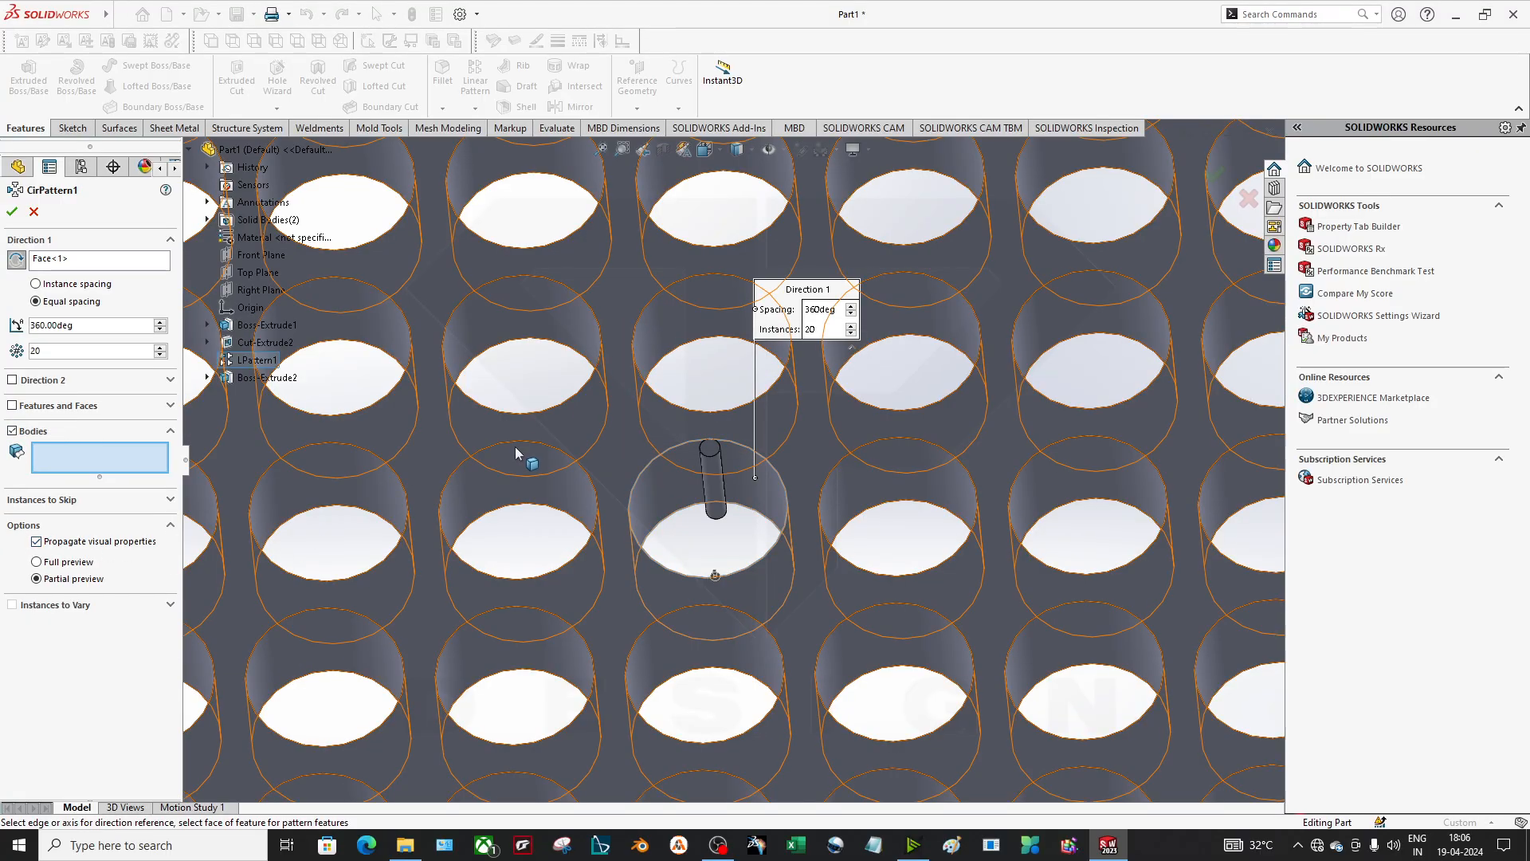
pyautogui.click(707, 474)
pyautogui.scroll(5, 721, 562)
pyautogui.scroll(-6, 720, 561)
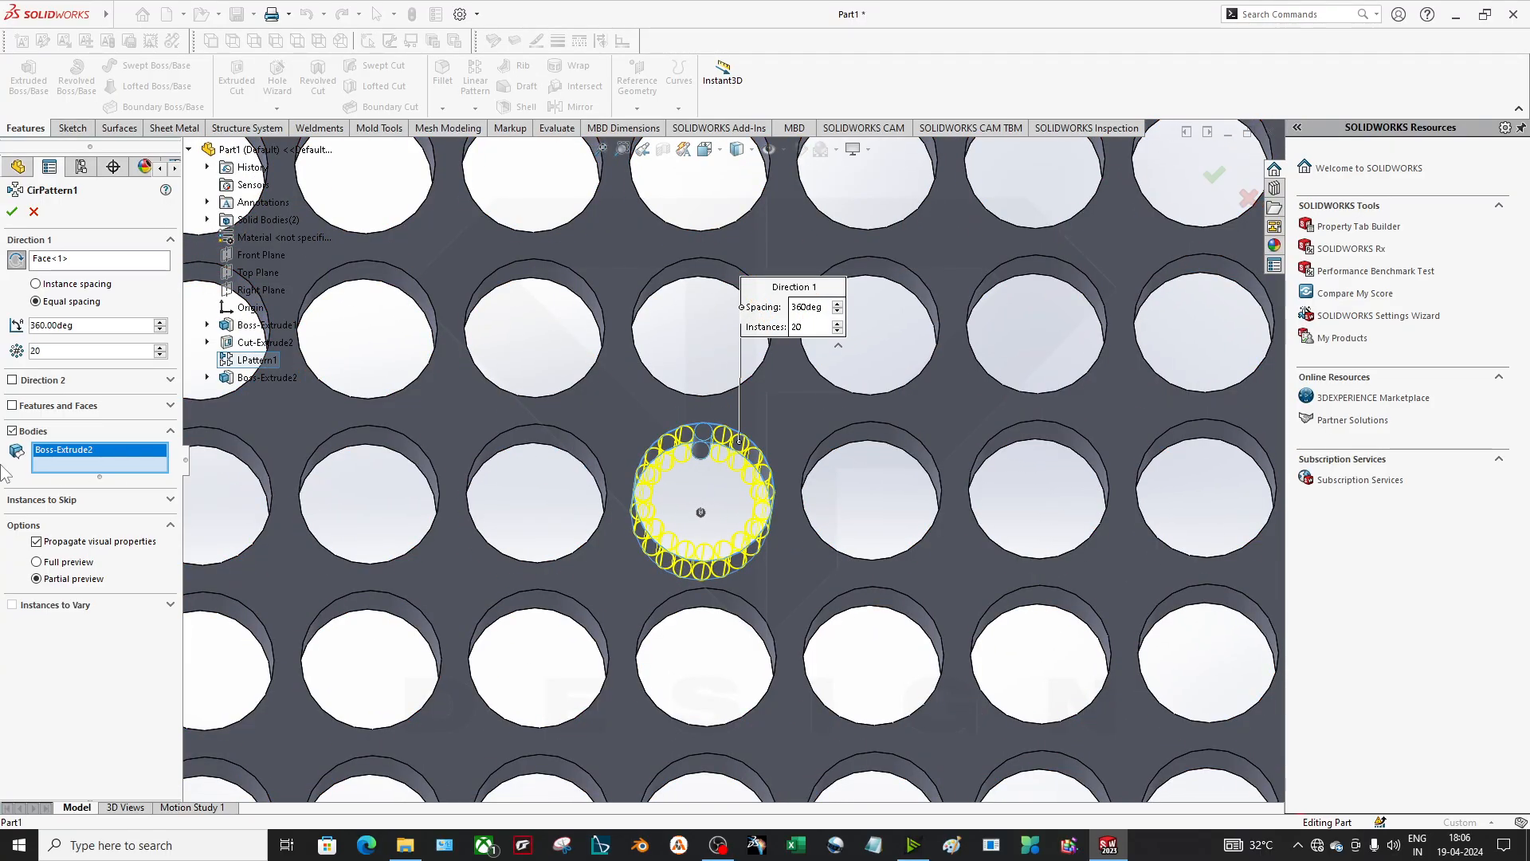
# - Mark the pin instance at the ring's leftmost point as skipped and remove it from the skipped instances again
pyautogui.click(52, 508)
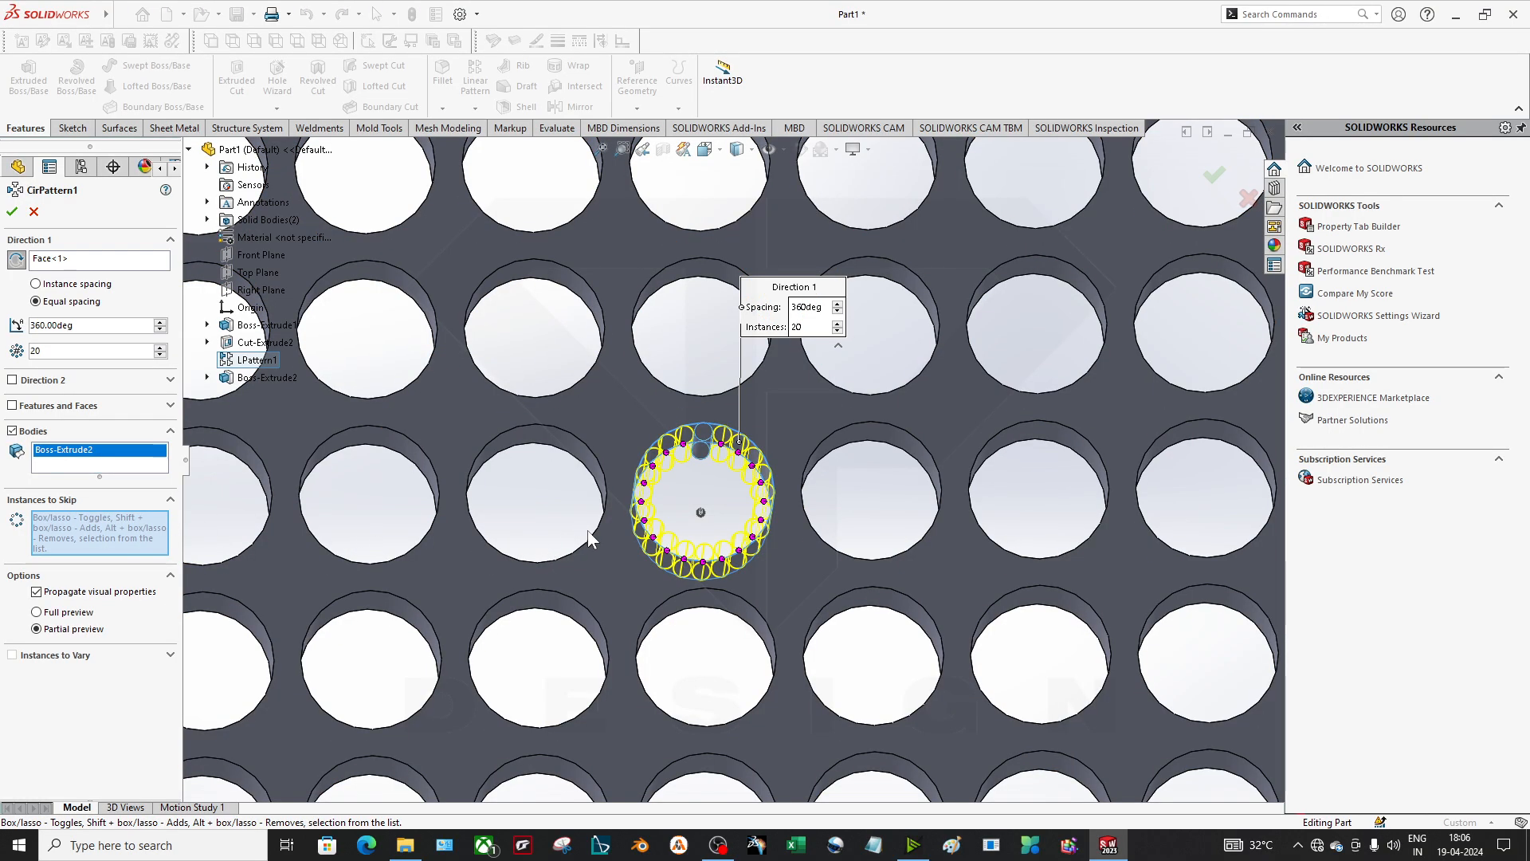
pyautogui.scroll(-5, 701, 454)
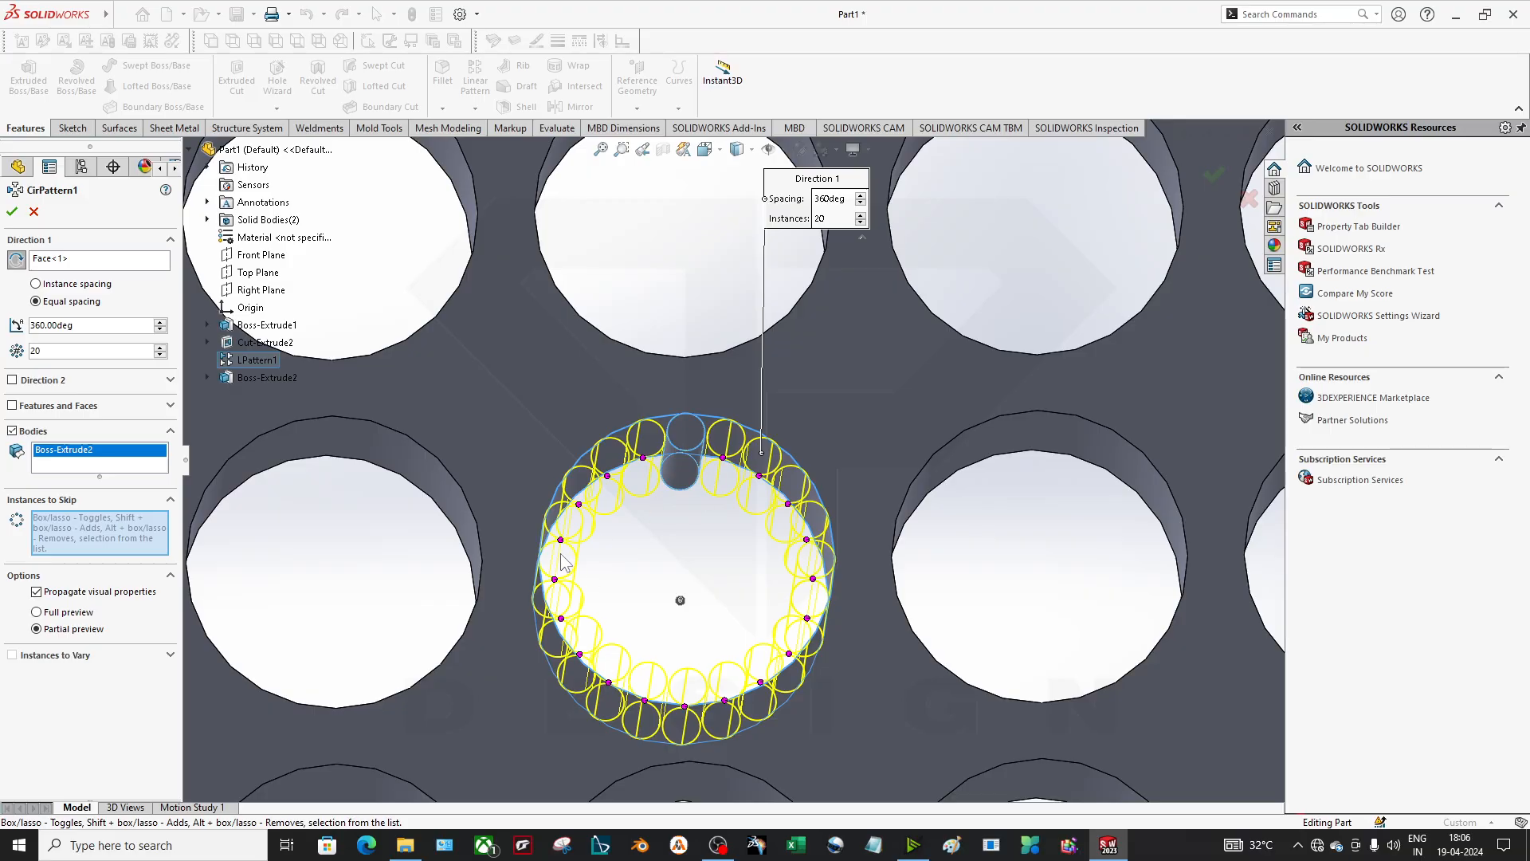
pyautogui.click(555, 580)
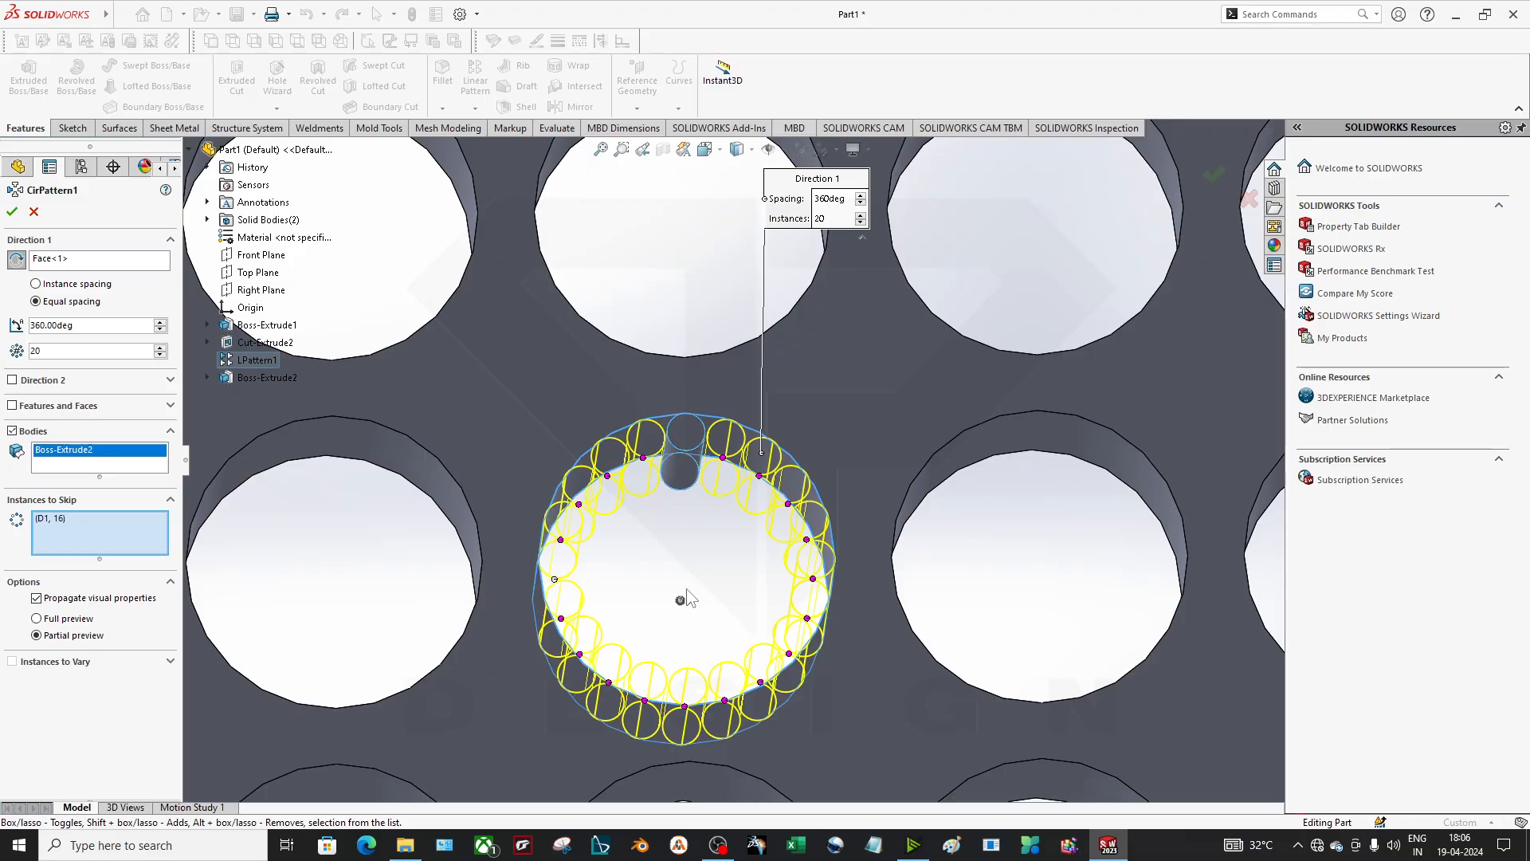
pyautogui.rightClick(55, 522)
pyautogui.click(87, 530)
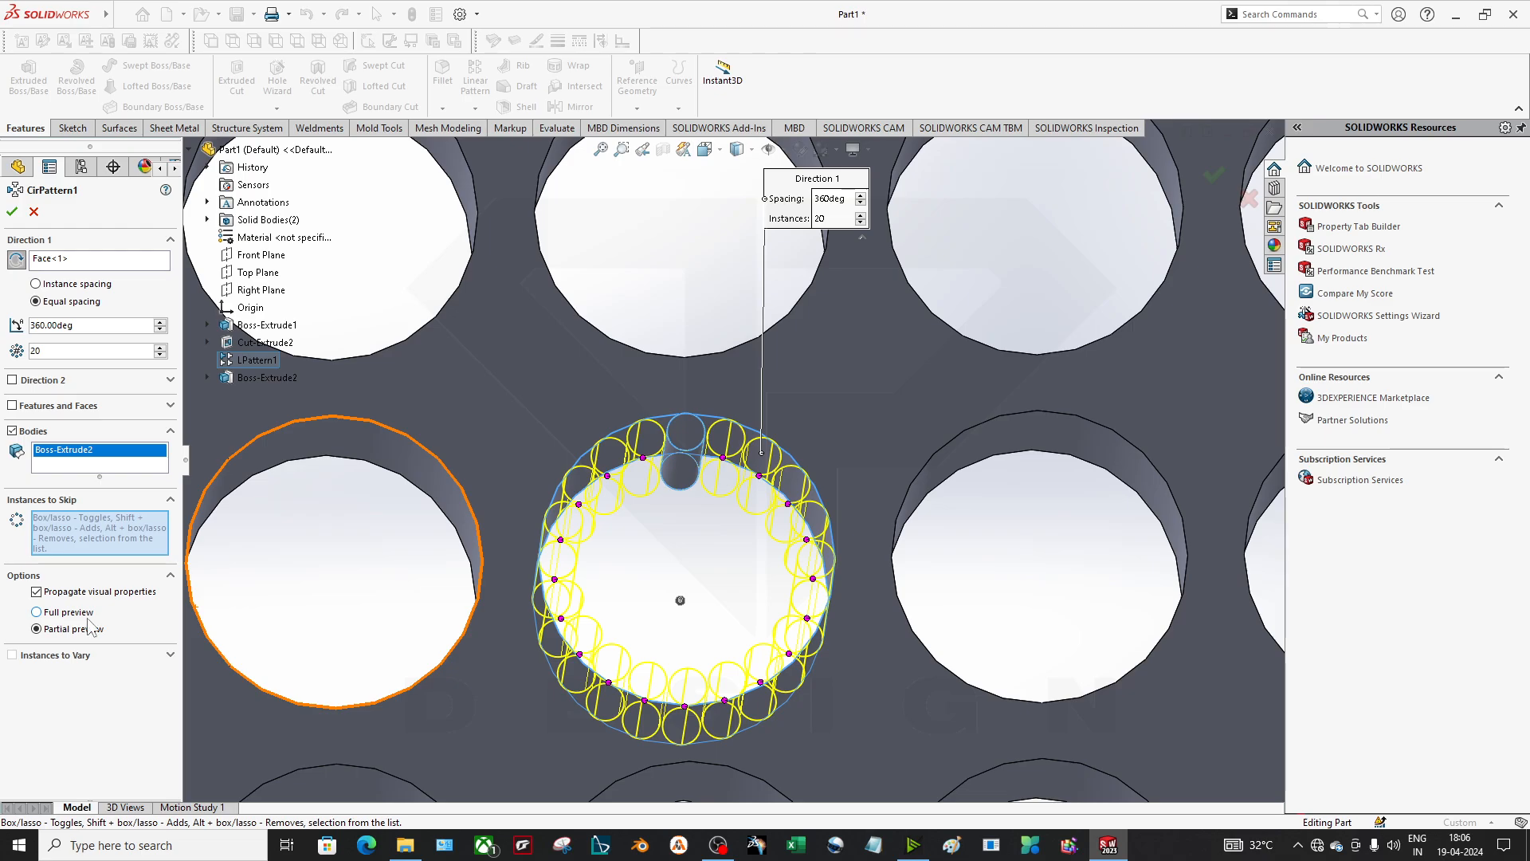
# - Enable Full preview and create the circular pattern of 20 equally spaced pins over 360 degrees
pyautogui.scroll(5, 670, 577)
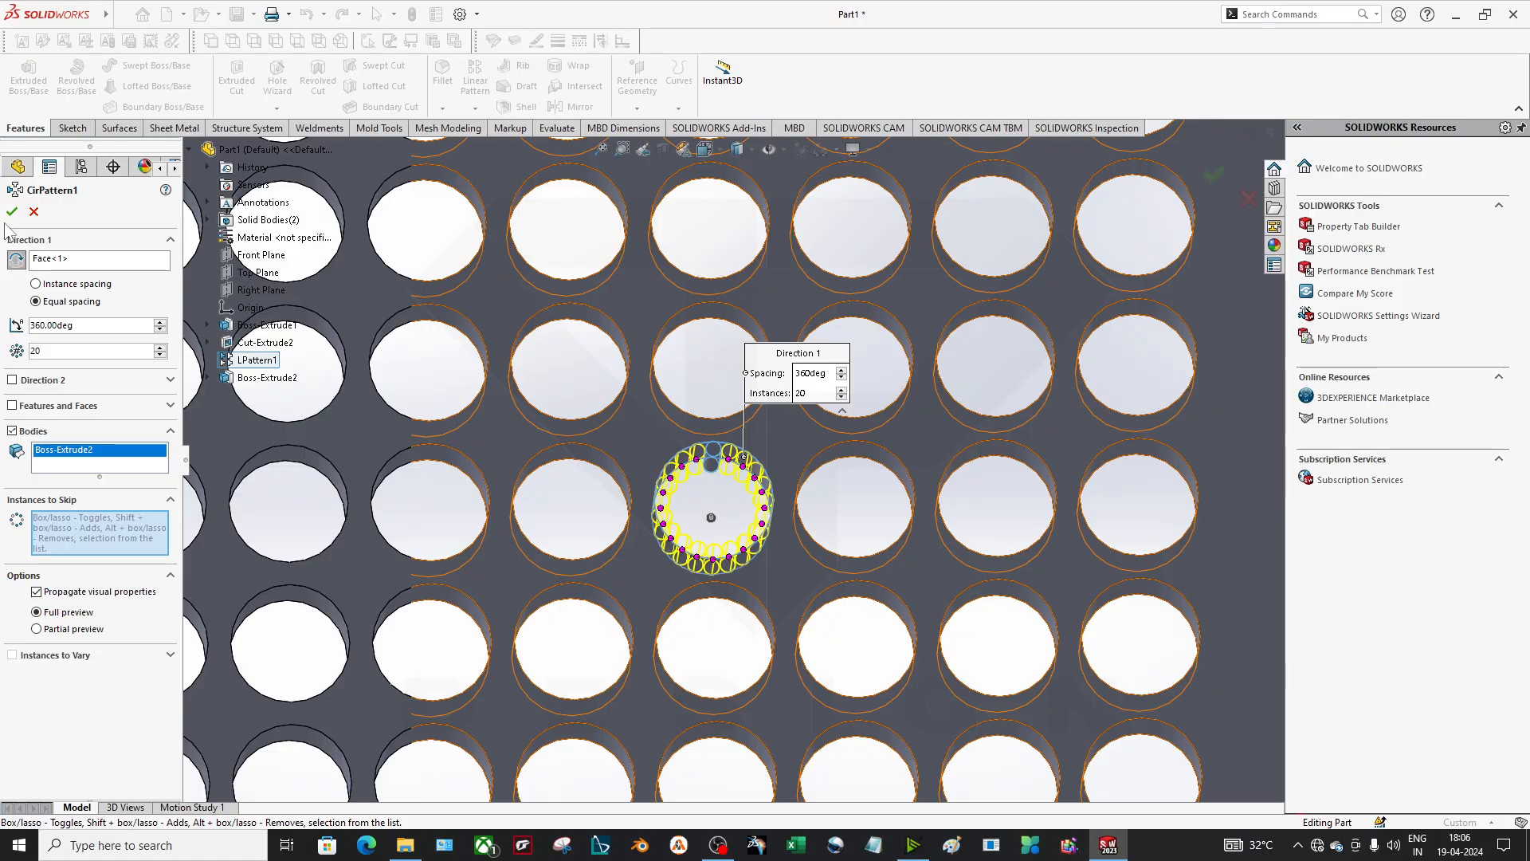
pyautogui.click(11, 211)
pyautogui.scroll(-5, 742, 500)
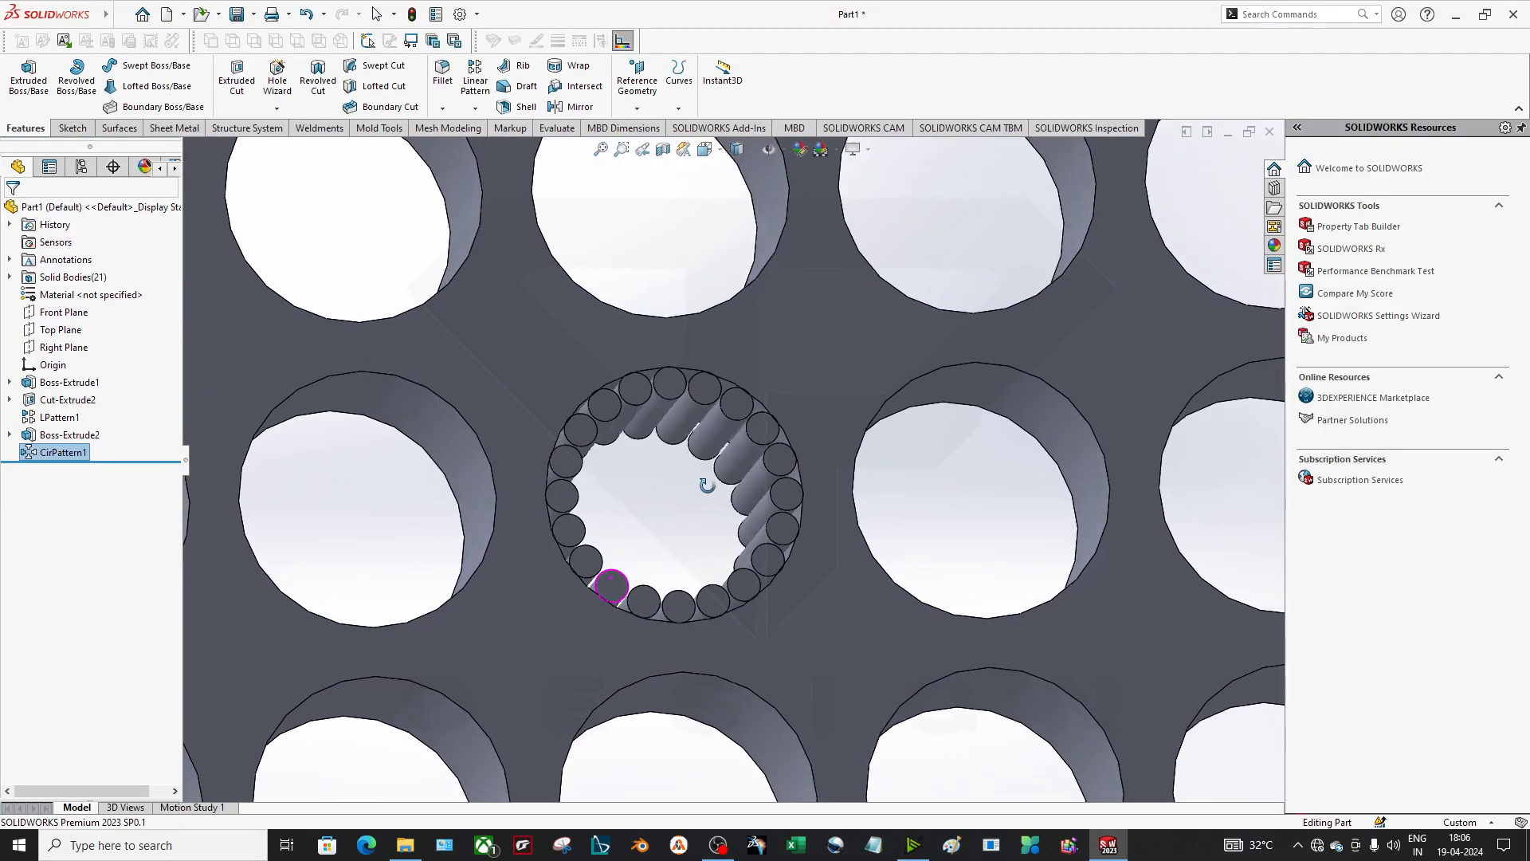
pyautogui.moveTo(706, 484); pyautogui.dragTo(679, 537, button='middle')
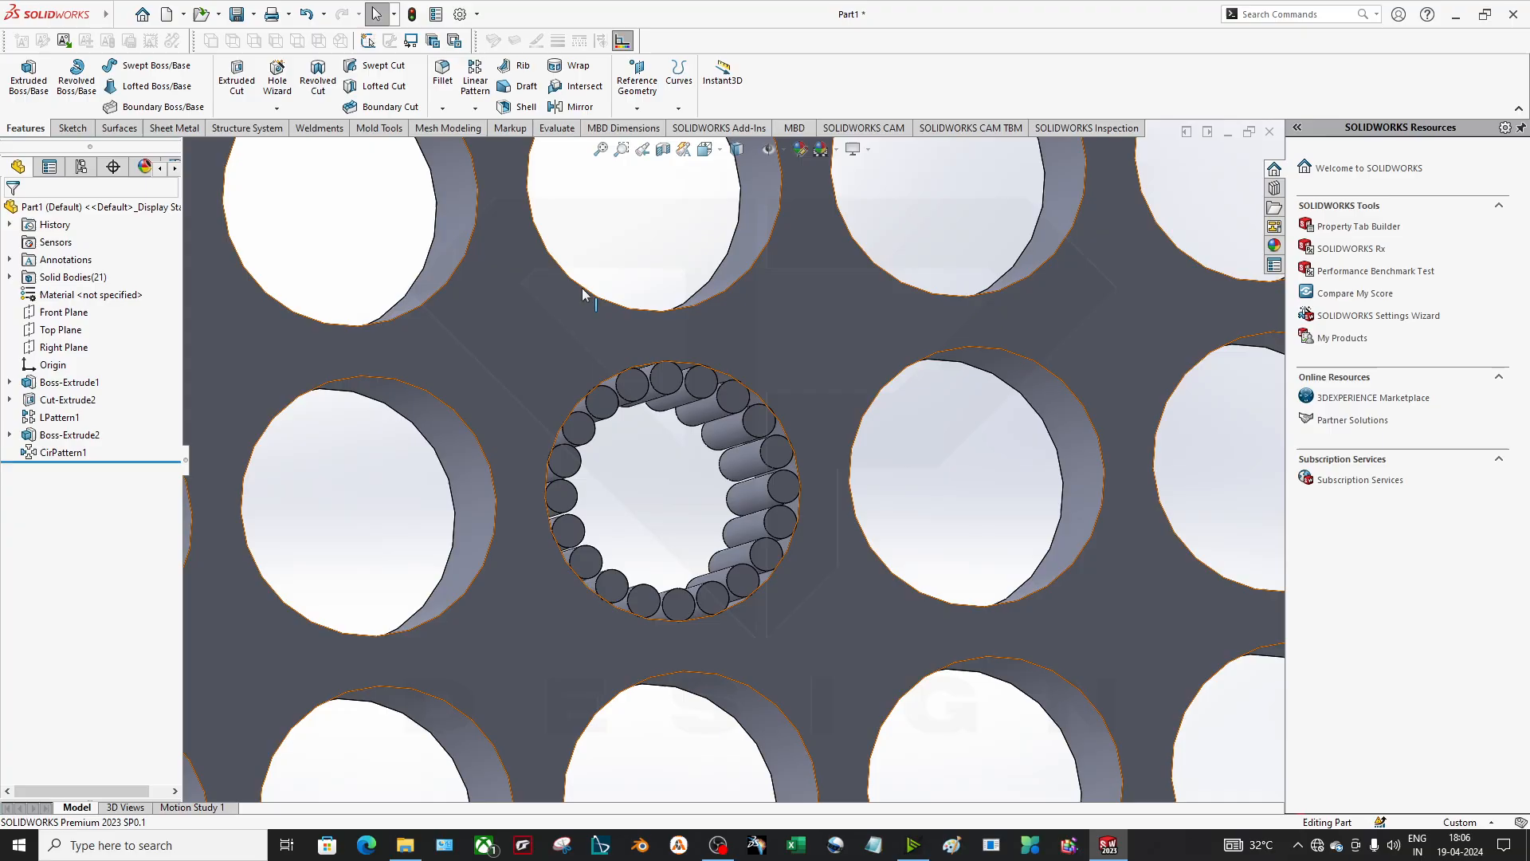
# - Start a linear pattern with Direction 1 along the plate's upper edge, keeping 15 mm spacing and 8 instances
pyautogui.click(475, 108)
pyautogui.click(510, 127)
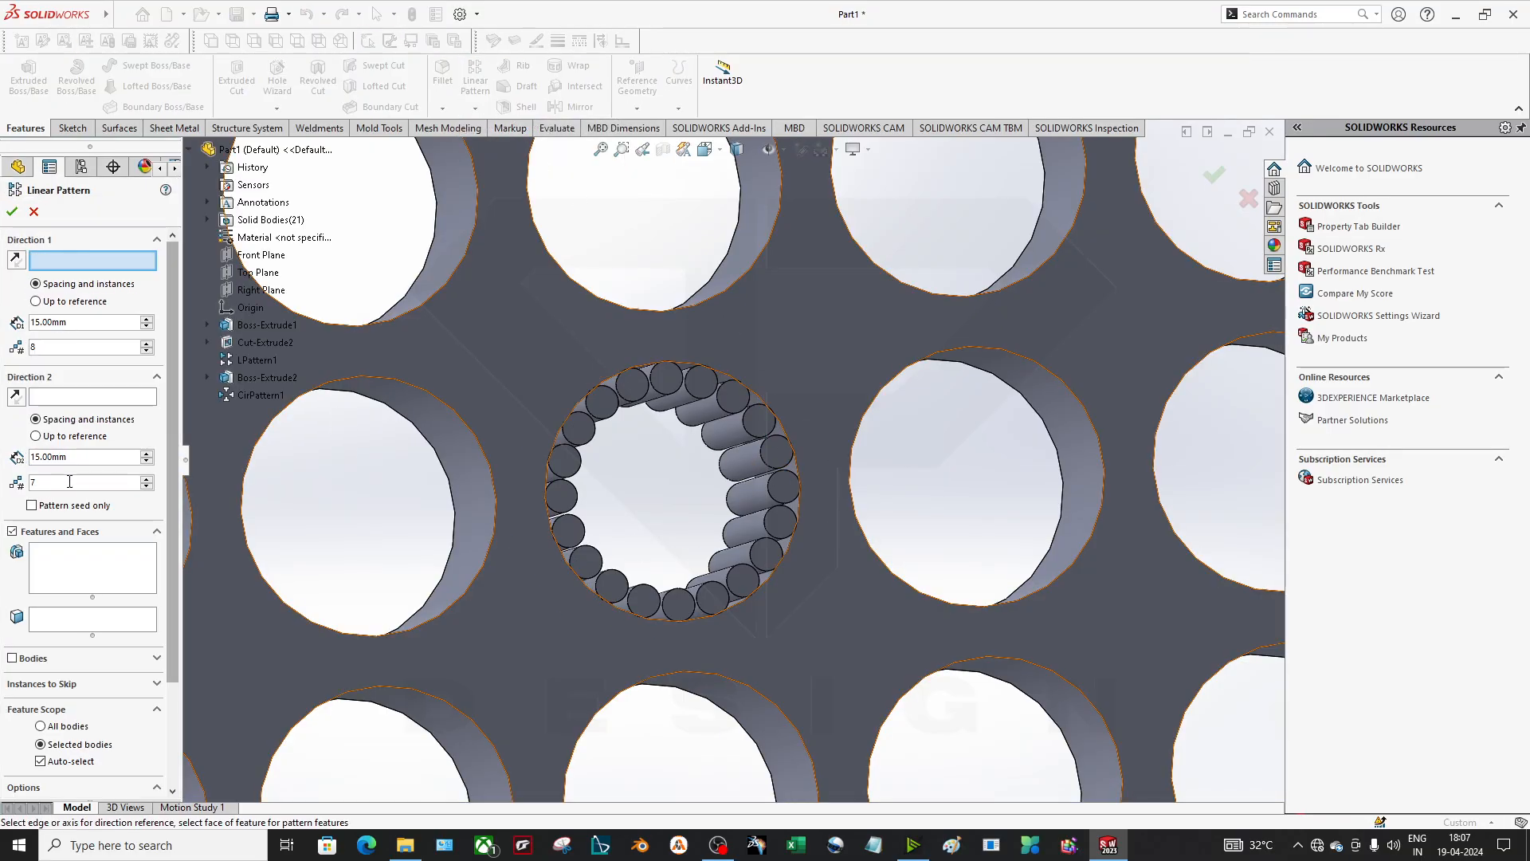
pyautogui.scroll(8, 725, 462)
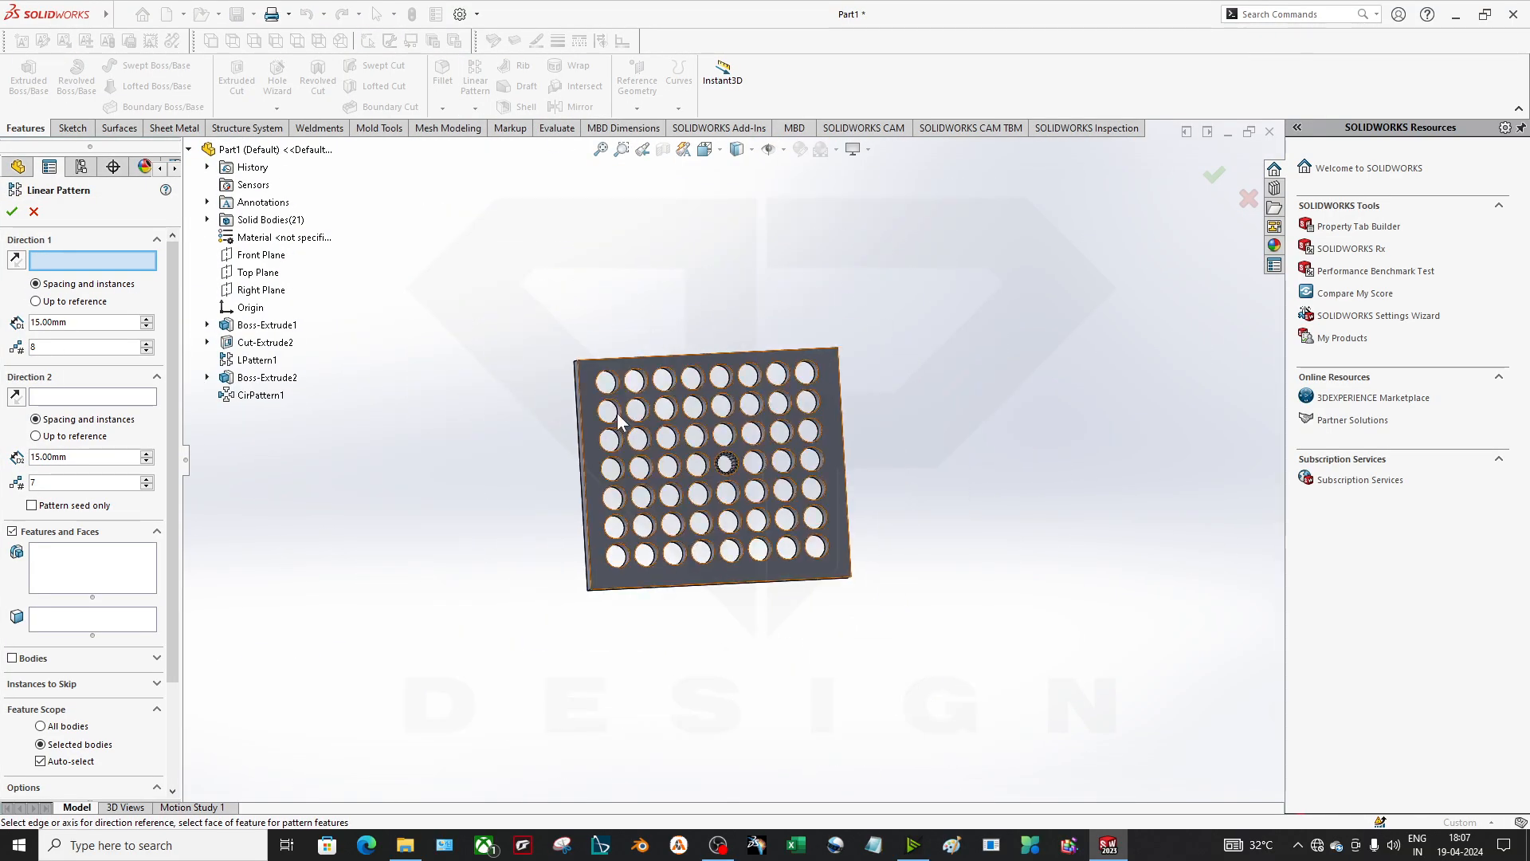
pyautogui.click(625, 356)
pyautogui.scroll(-5, 687, 563)
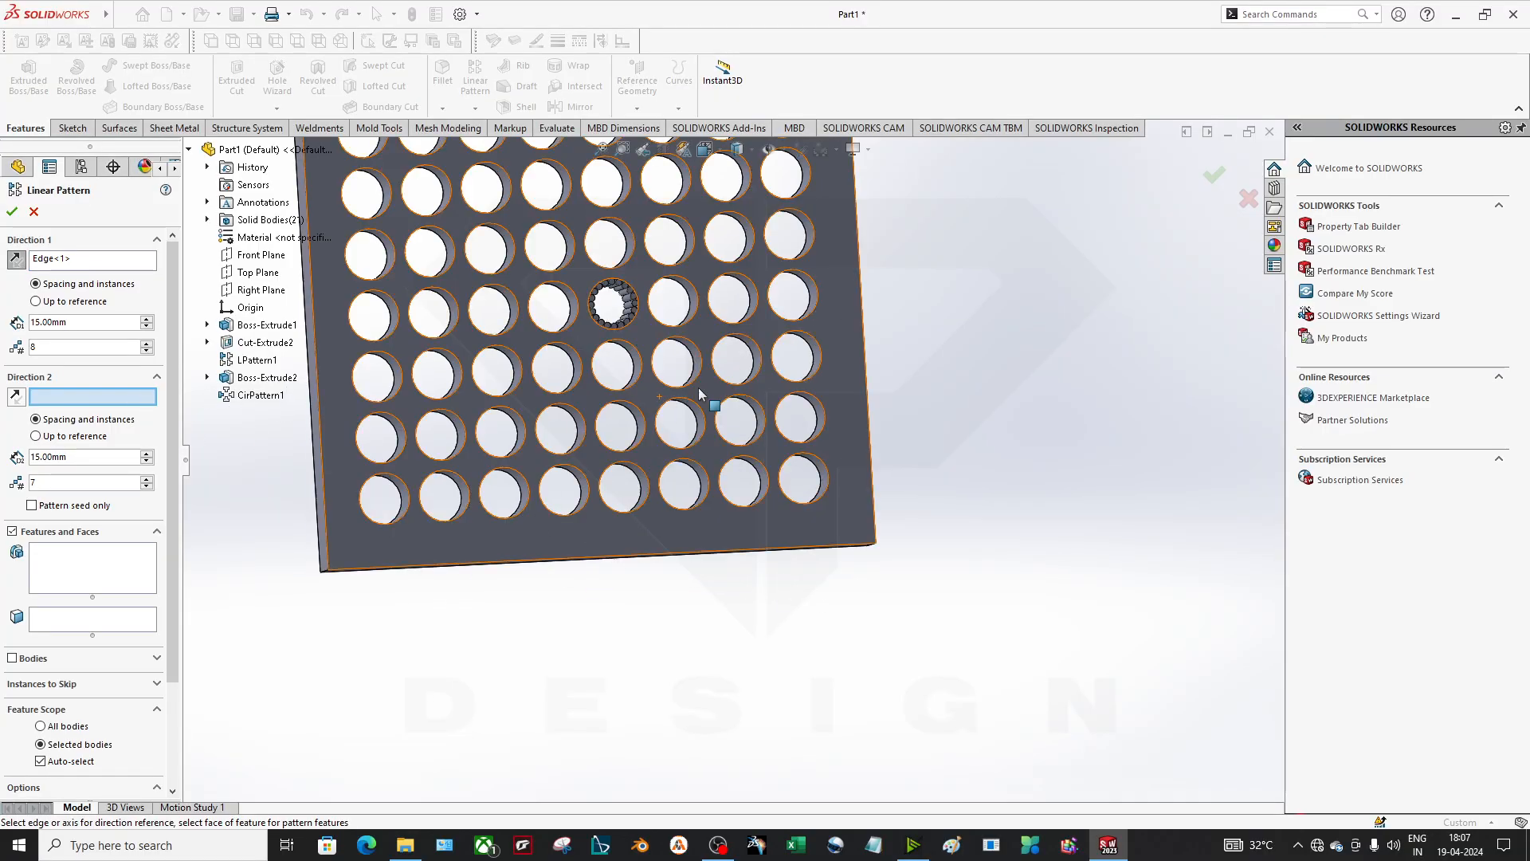
pyautogui.scroll(-2, 699, 394)
# - Switch the linear pattern from features to bodies and select the pin body at the ring's leftmost point
pyautogui.click(111, 572)
pyautogui.scroll(-3, 672, 472)
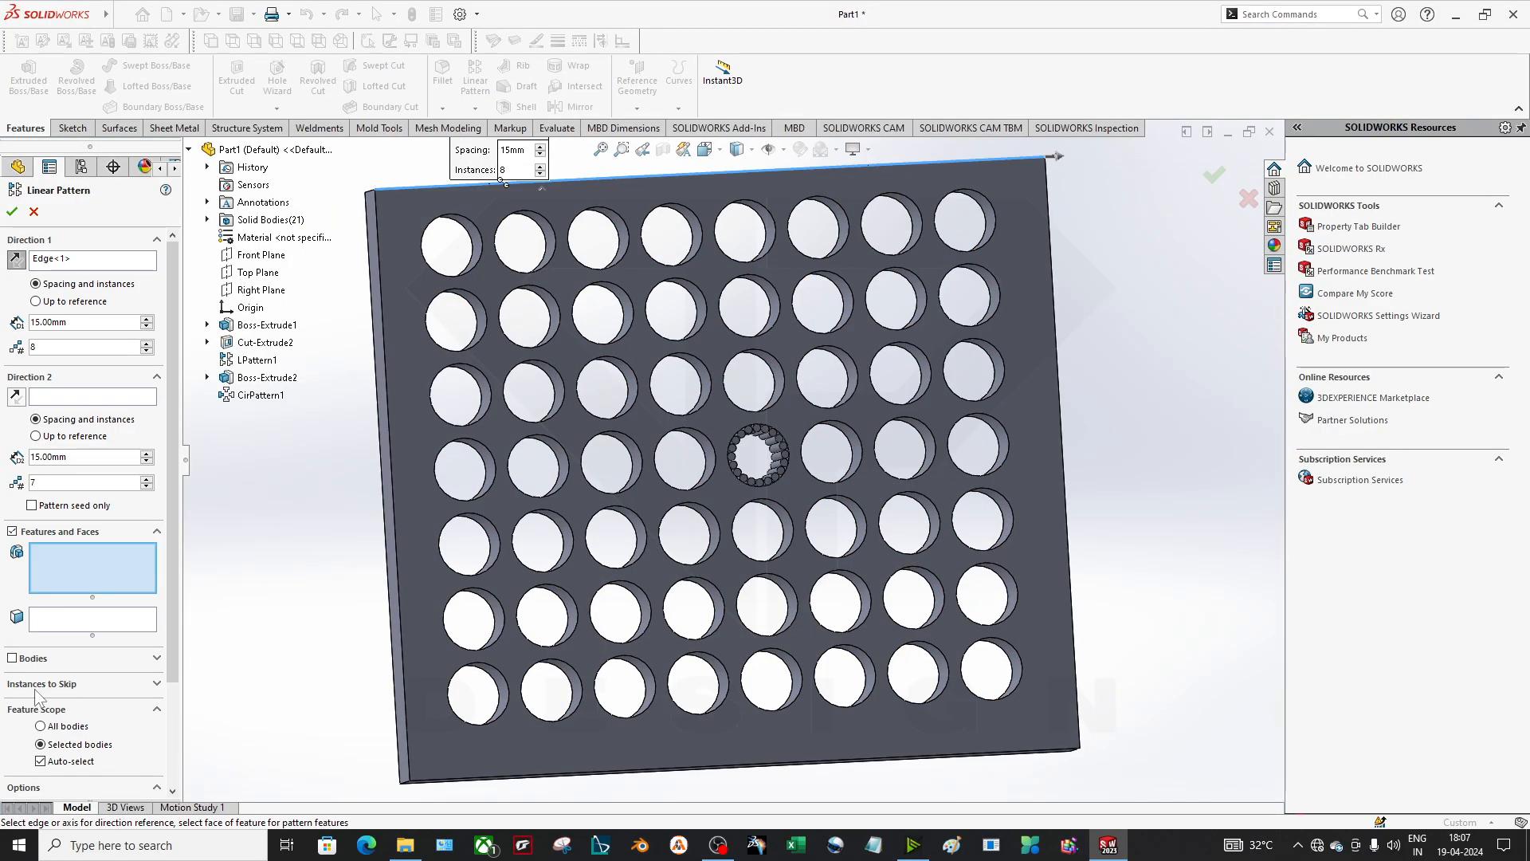
pyautogui.click(12, 658)
pyautogui.scroll(-3, 638, 535)
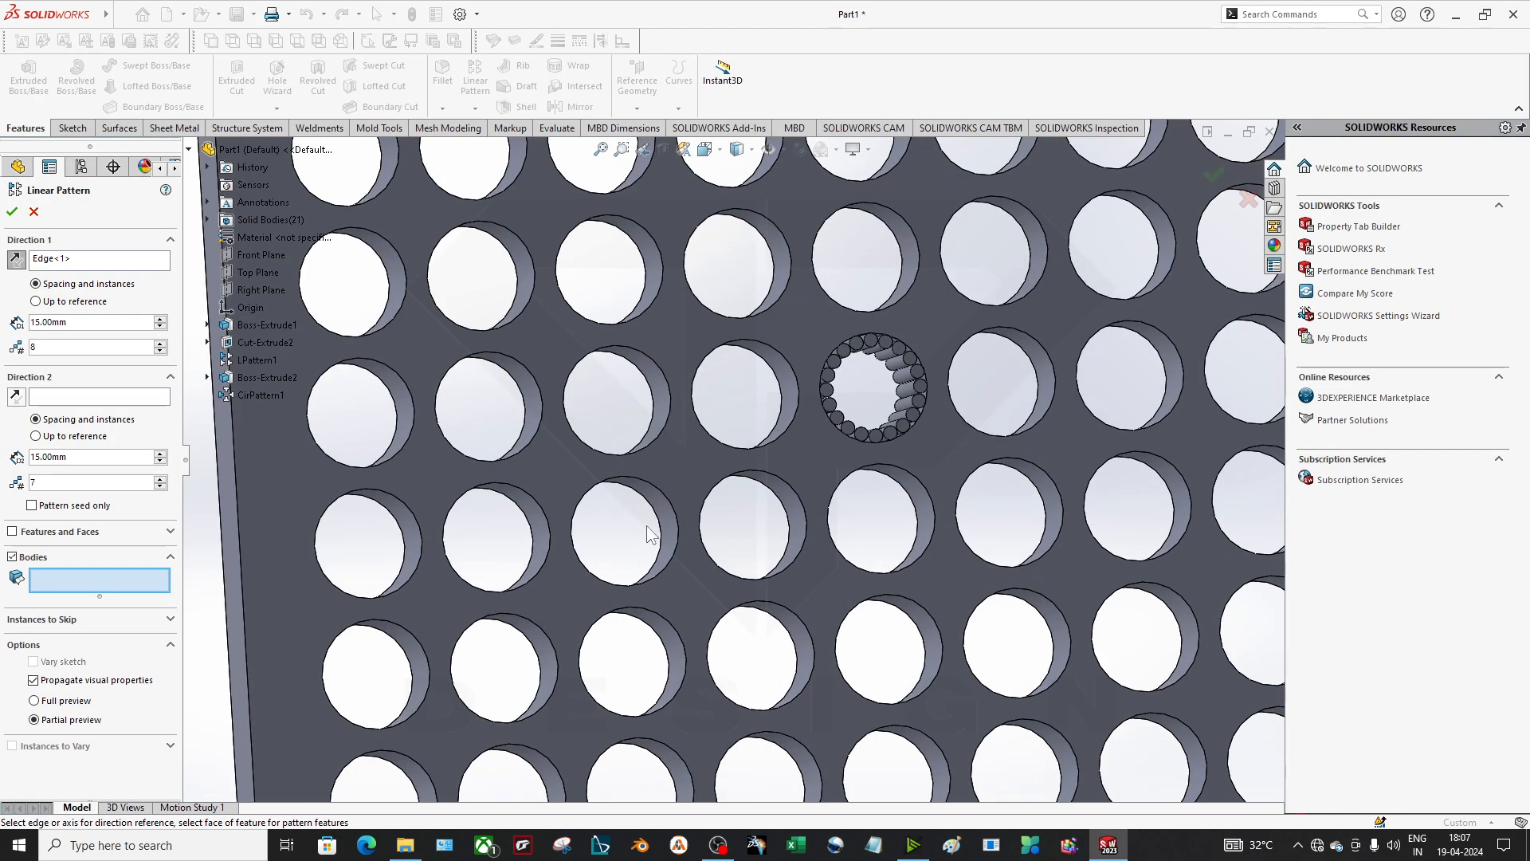
pyautogui.click(837, 381)
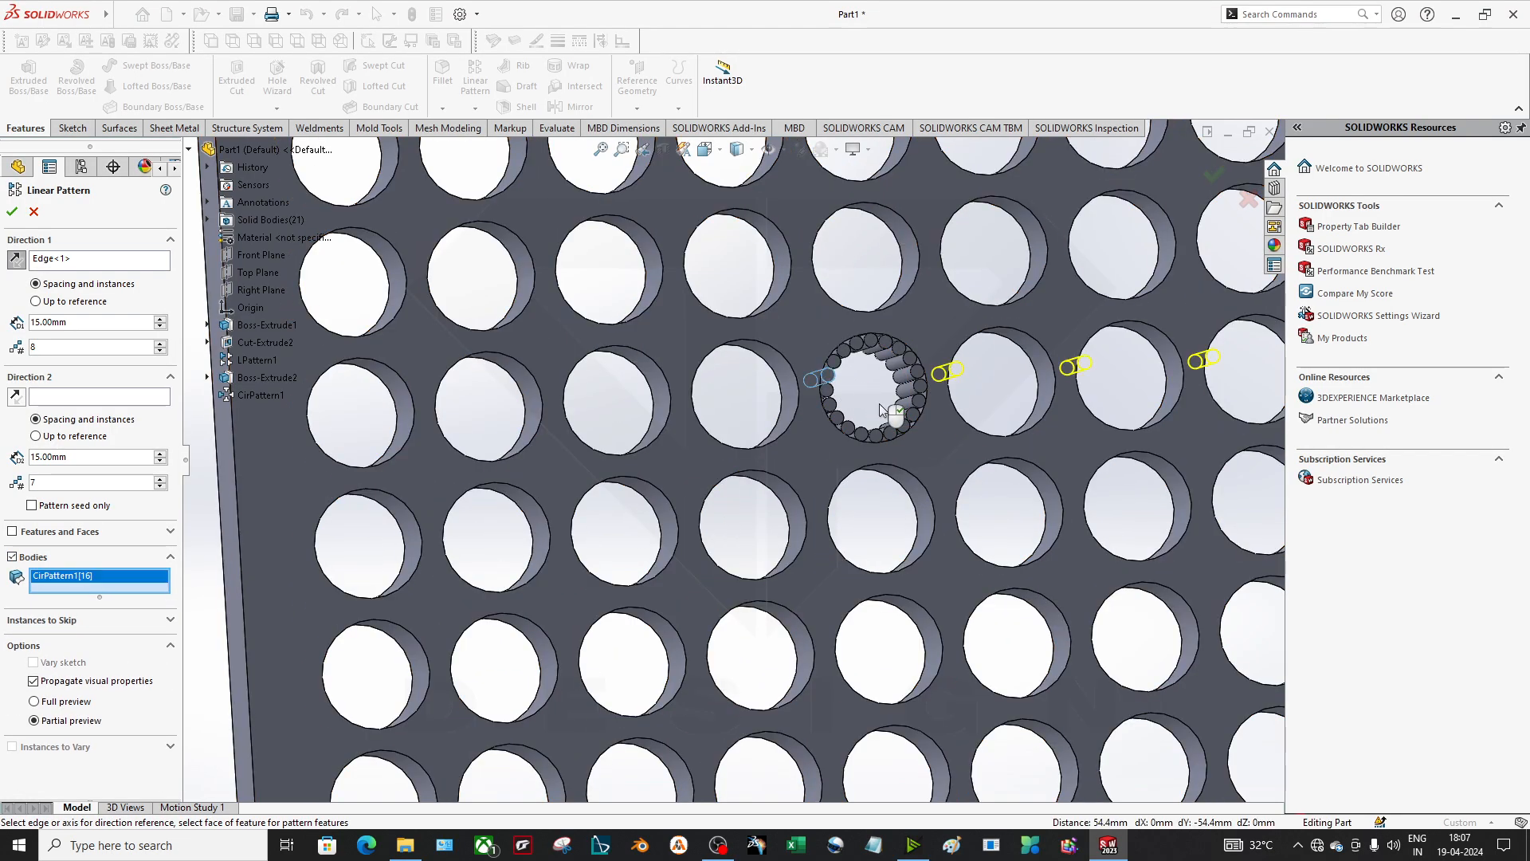
# - Add pin bodies along the ring's top, right side and lower edge to the bodies being patterned
pyautogui.scroll(-3, 848, 367)
pyautogui.click(814, 342)
pyautogui.moveTo(869, 360); pyautogui.dragTo(819, 504)
pyautogui.click(789, 523)
pyautogui.click(821, 526)
pyautogui.click(821, 526)
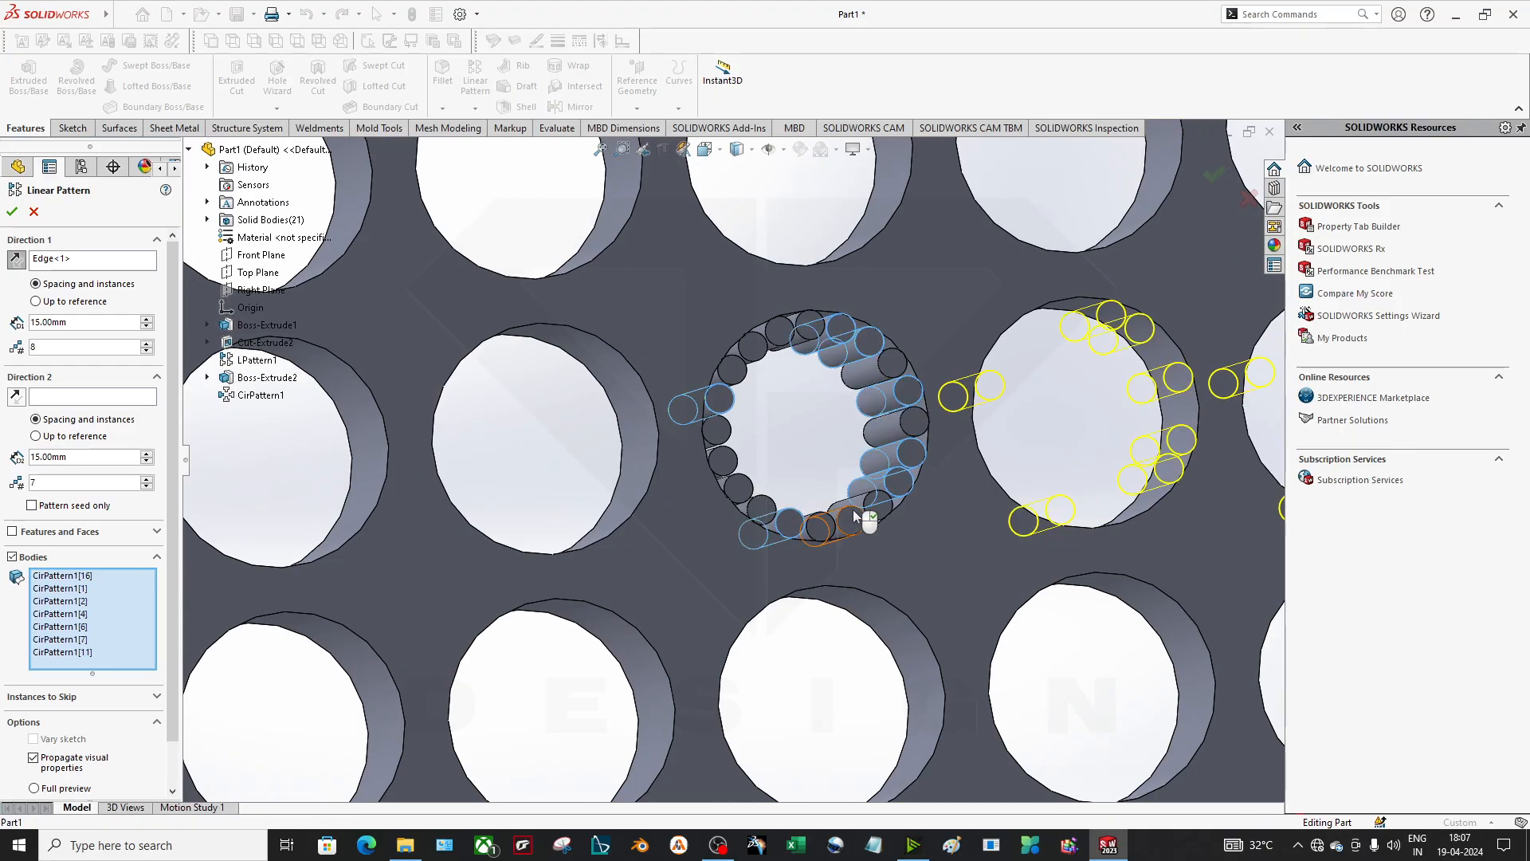
# - Add the pins along the ring's bottom, left side and upper-left arc to the bodies being patterned
pyautogui.click(851, 520)
pyautogui.click(738, 486)
pyautogui.click(722, 460)
pyautogui.click(716, 431)
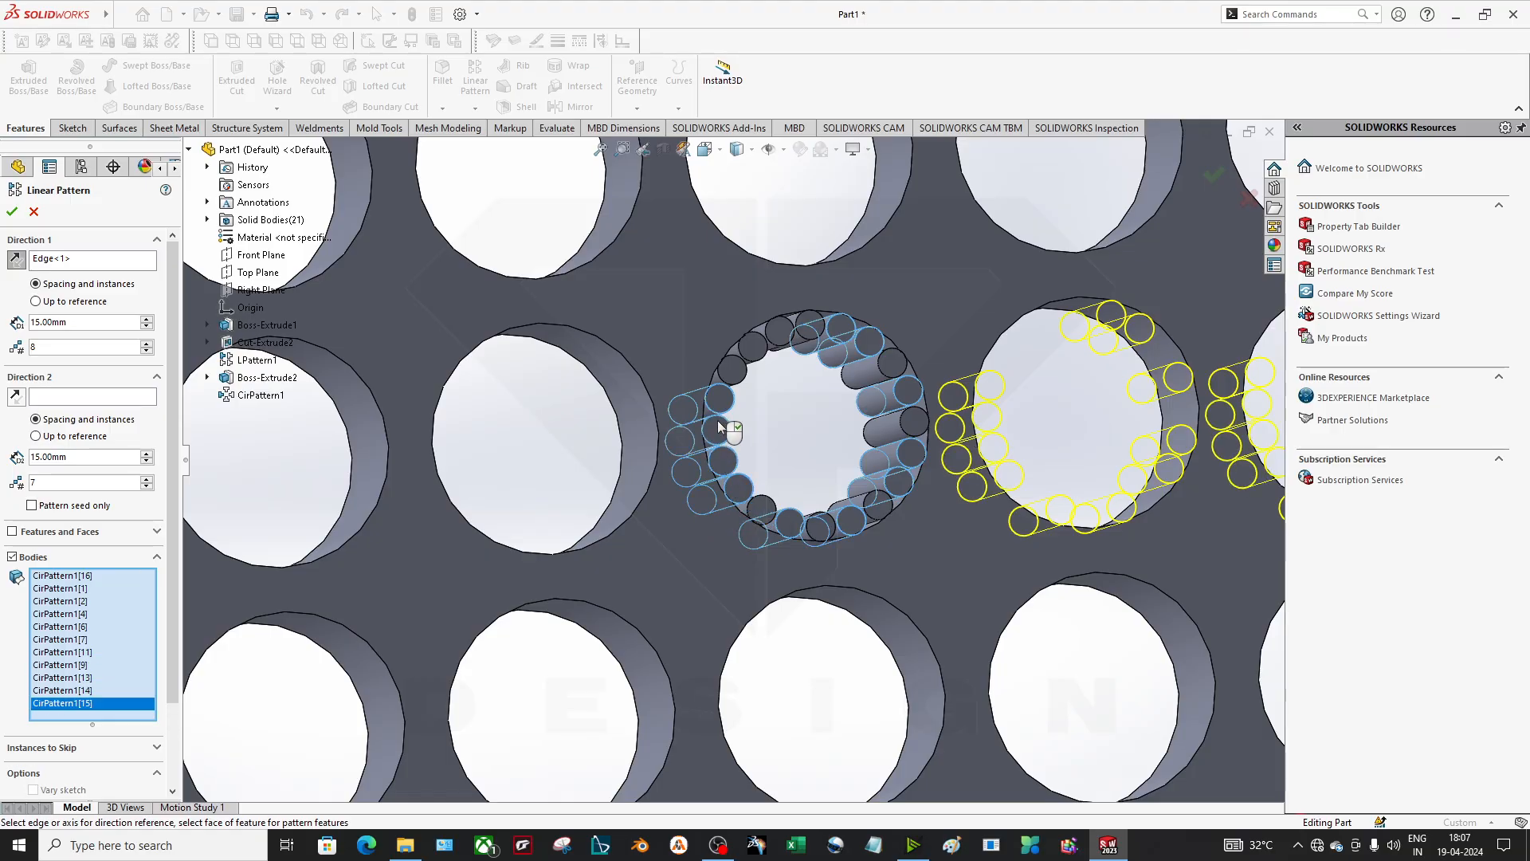
pyautogui.click(732, 369)
pyautogui.click(753, 344)
pyautogui.click(773, 344)
# - Select the ring's remaining pins and create the one-direction linear pattern of 8 instances spaced 15 mm apart
pyautogui.scroll(1, 930, 485)
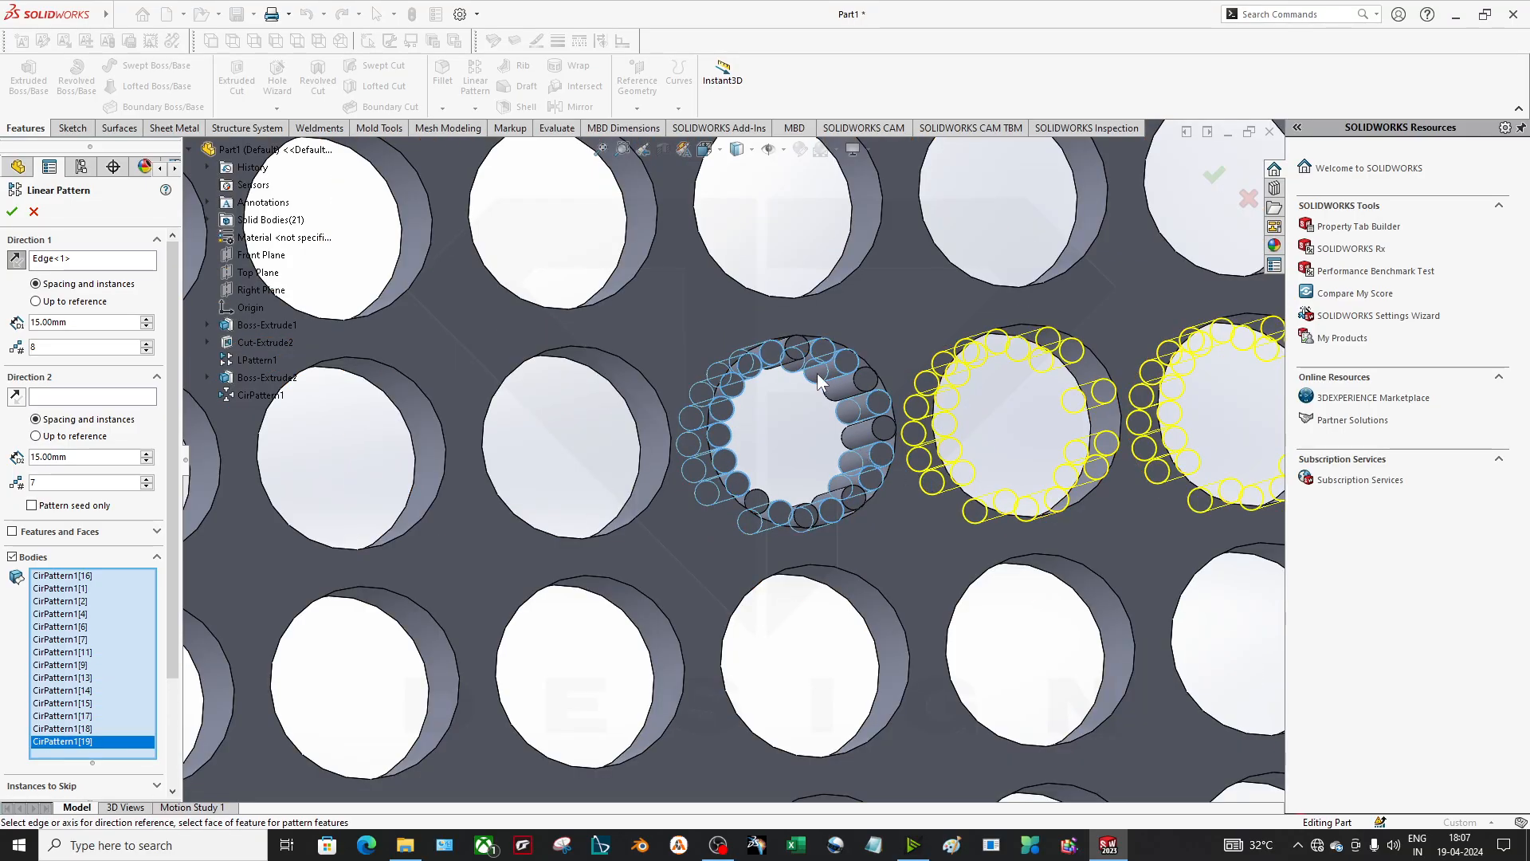
pyautogui.click(796, 350)
pyautogui.click(867, 388)
pyautogui.click(856, 438)
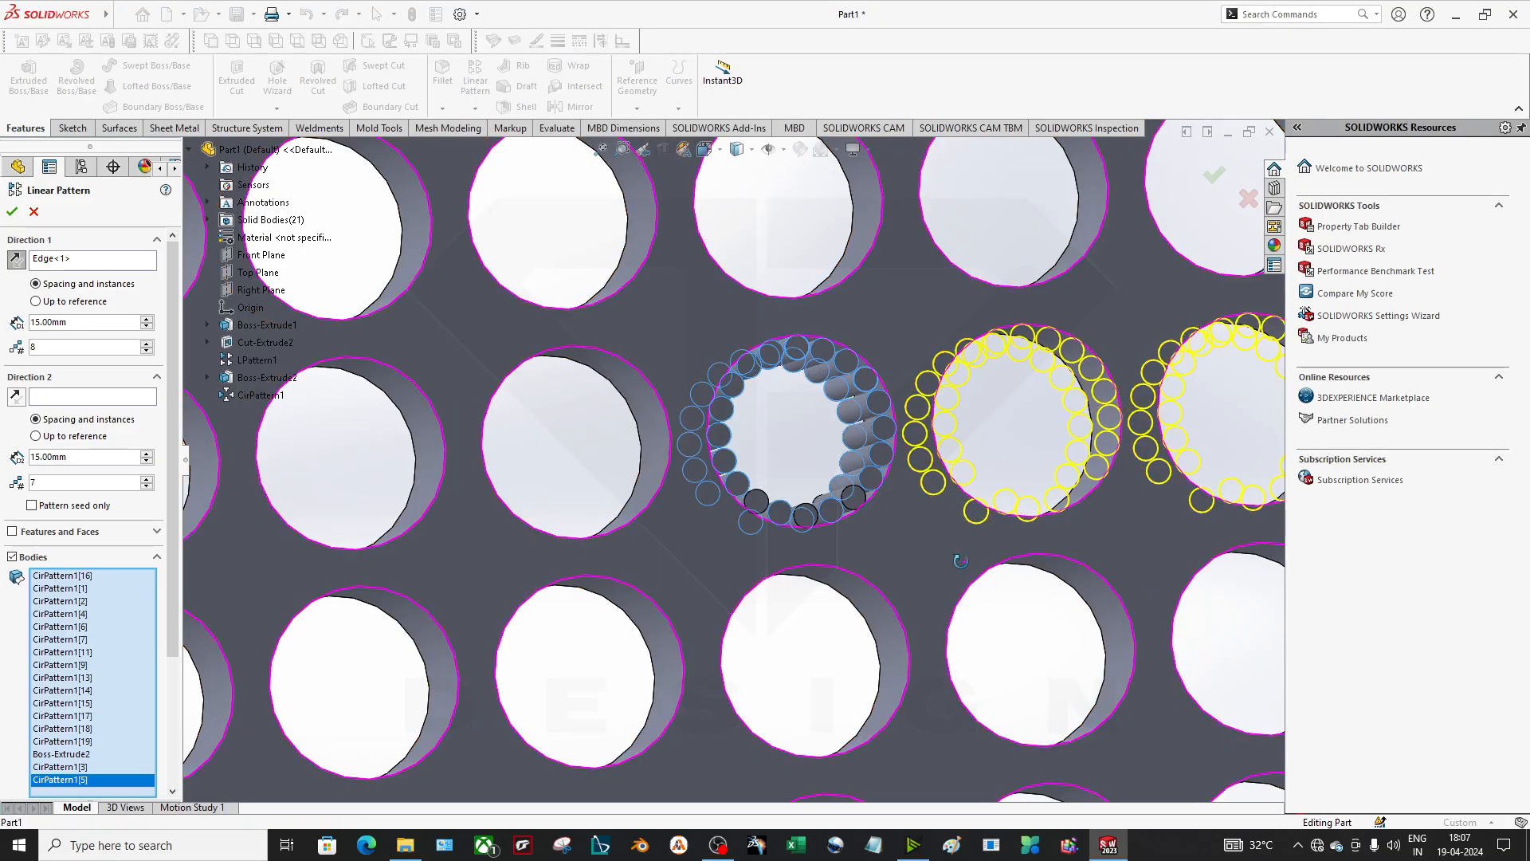
pyautogui.scroll(3, 765, 455)
pyautogui.scroll(-5, 744, 478)
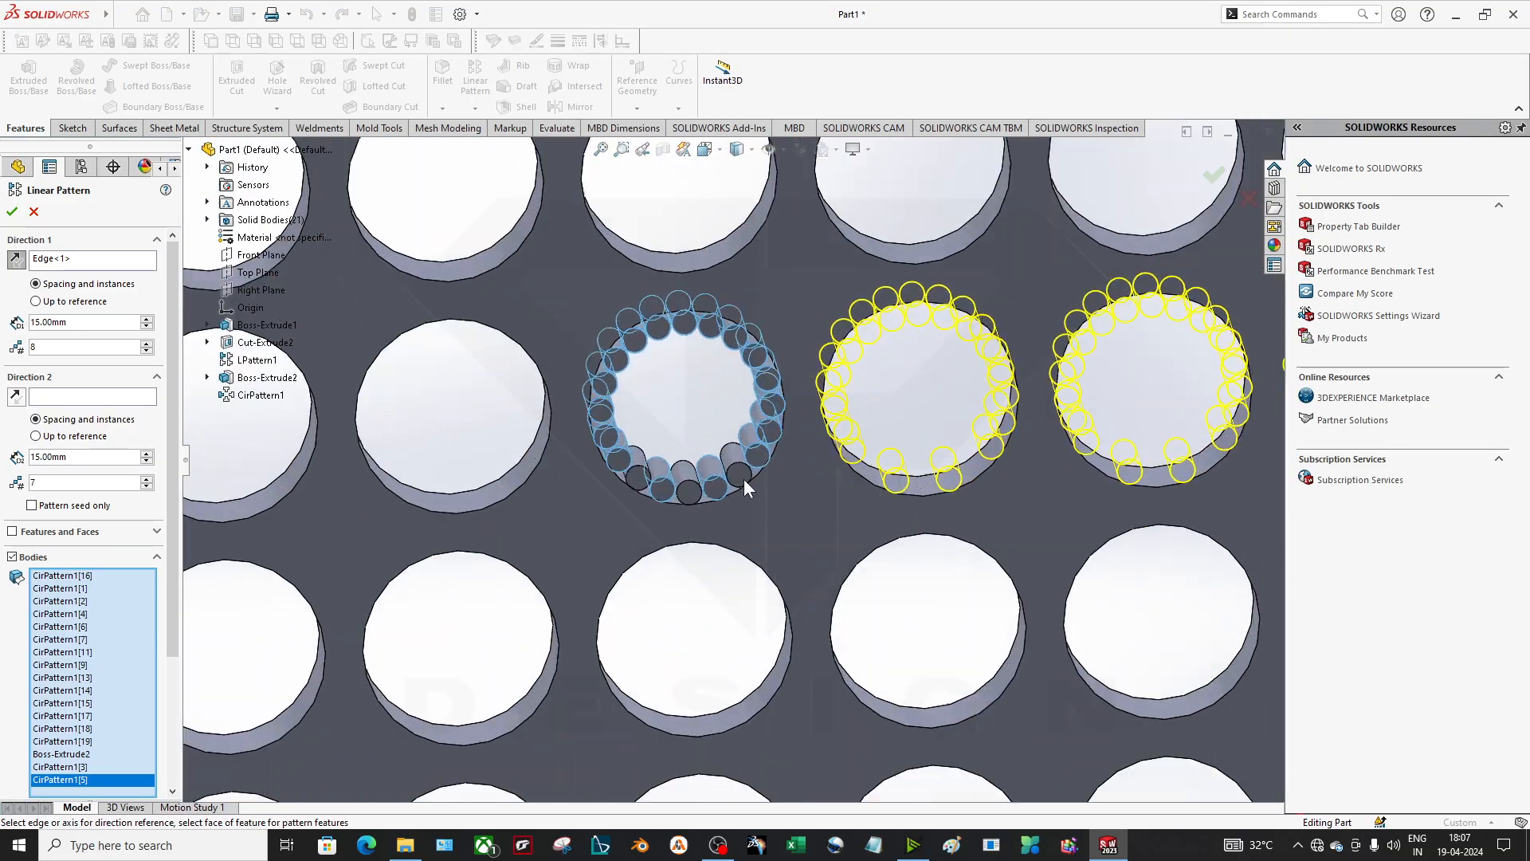
pyautogui.click(679, 495)
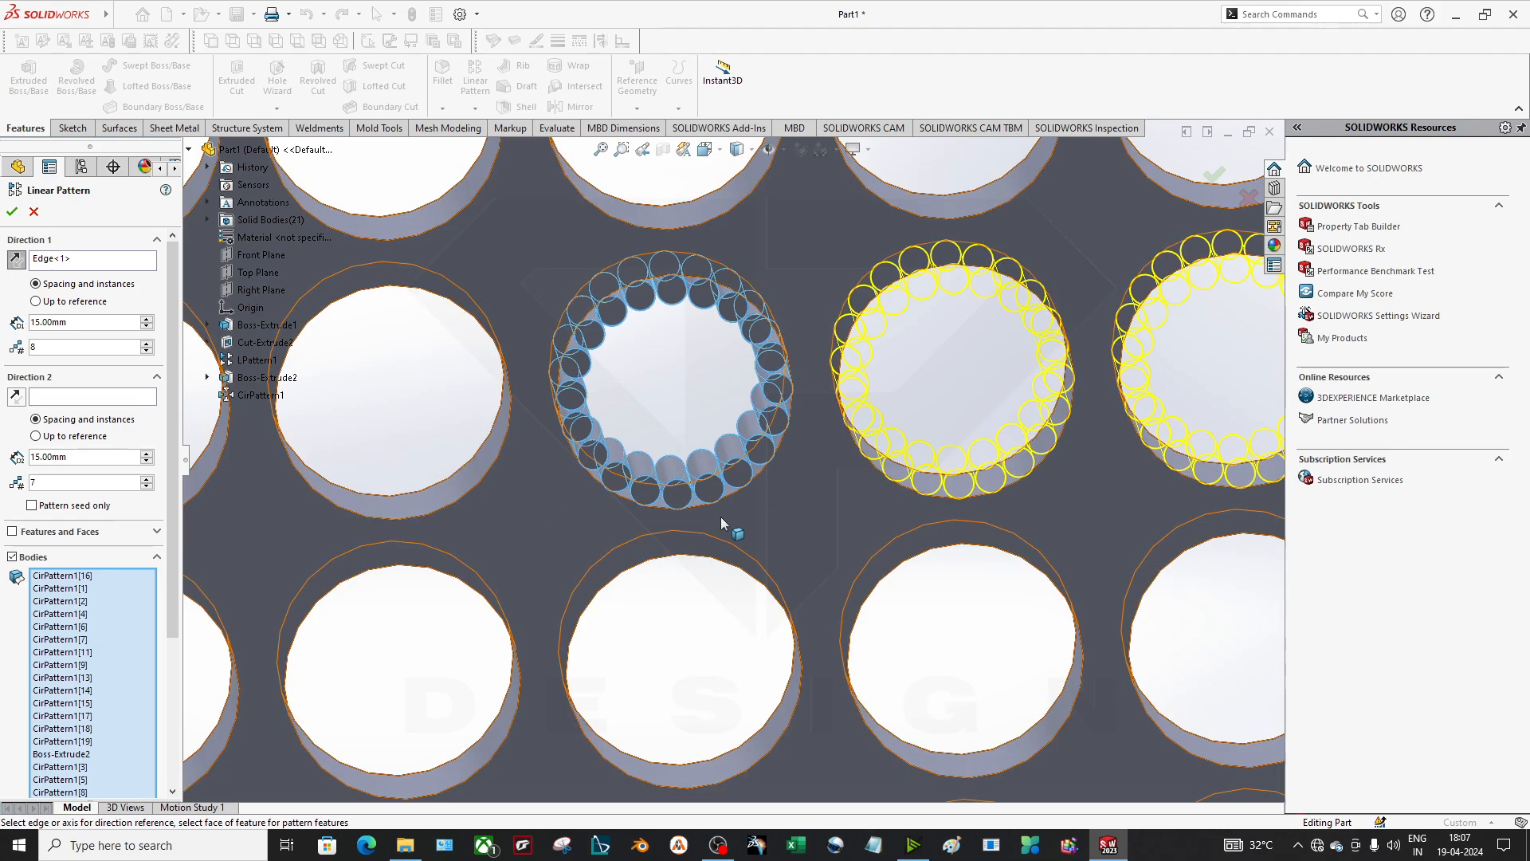
pyautogui.scroll(8, 741, 486)
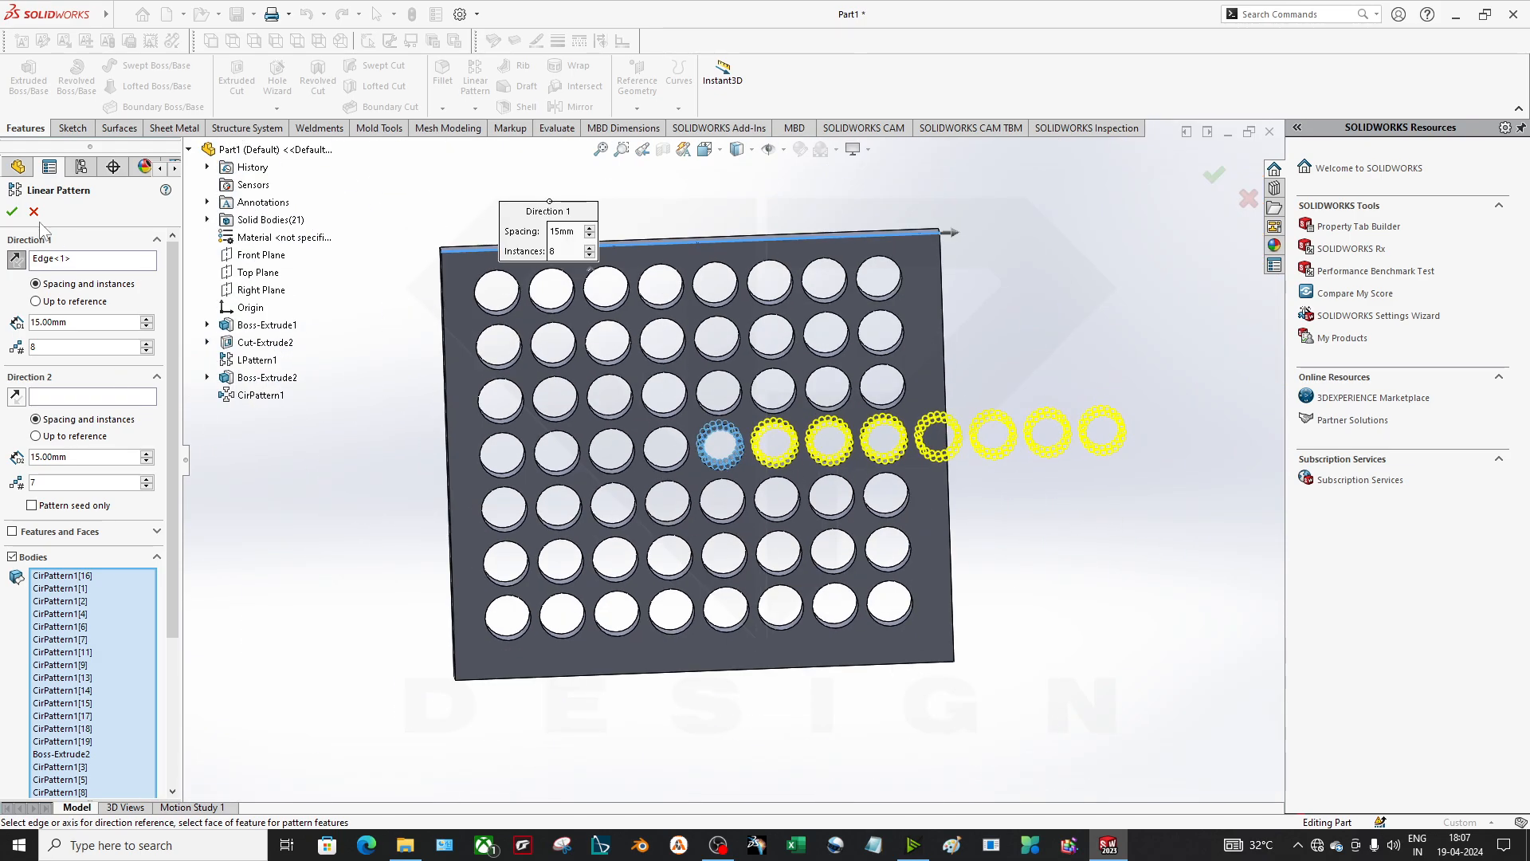
pyautogui.click(12, 211)
# - Inspect the patterned pin rings from several angles, both inside the plate's holes and beyond its edge
pyautogui.scroll(-5, 754, 424)
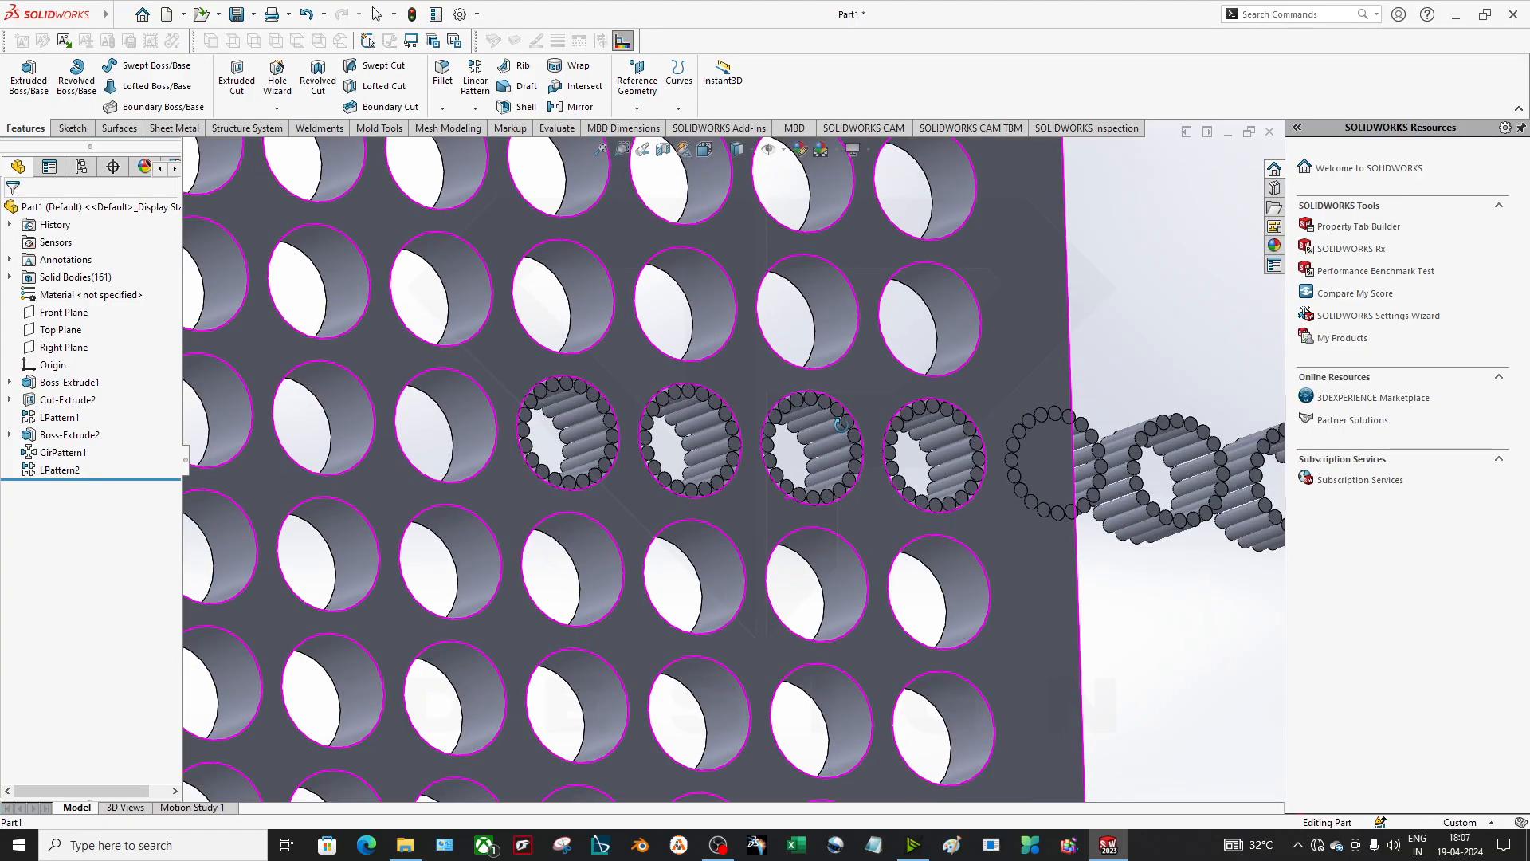
pyautogui.moveTo(841, 424); pyautogui.dragTo(810, 446, button='middle')
pyautogui.scroll(-4, 854, 498)
pyautogui.moveTo(915, 549); pyautogui.dragTo(791, 480, button='middle')
pyautogui.scroll(3, 954, 507)
pyautogui.scroll(5, 954, 505)
pyautogui.scroll(-2, 661, 478)
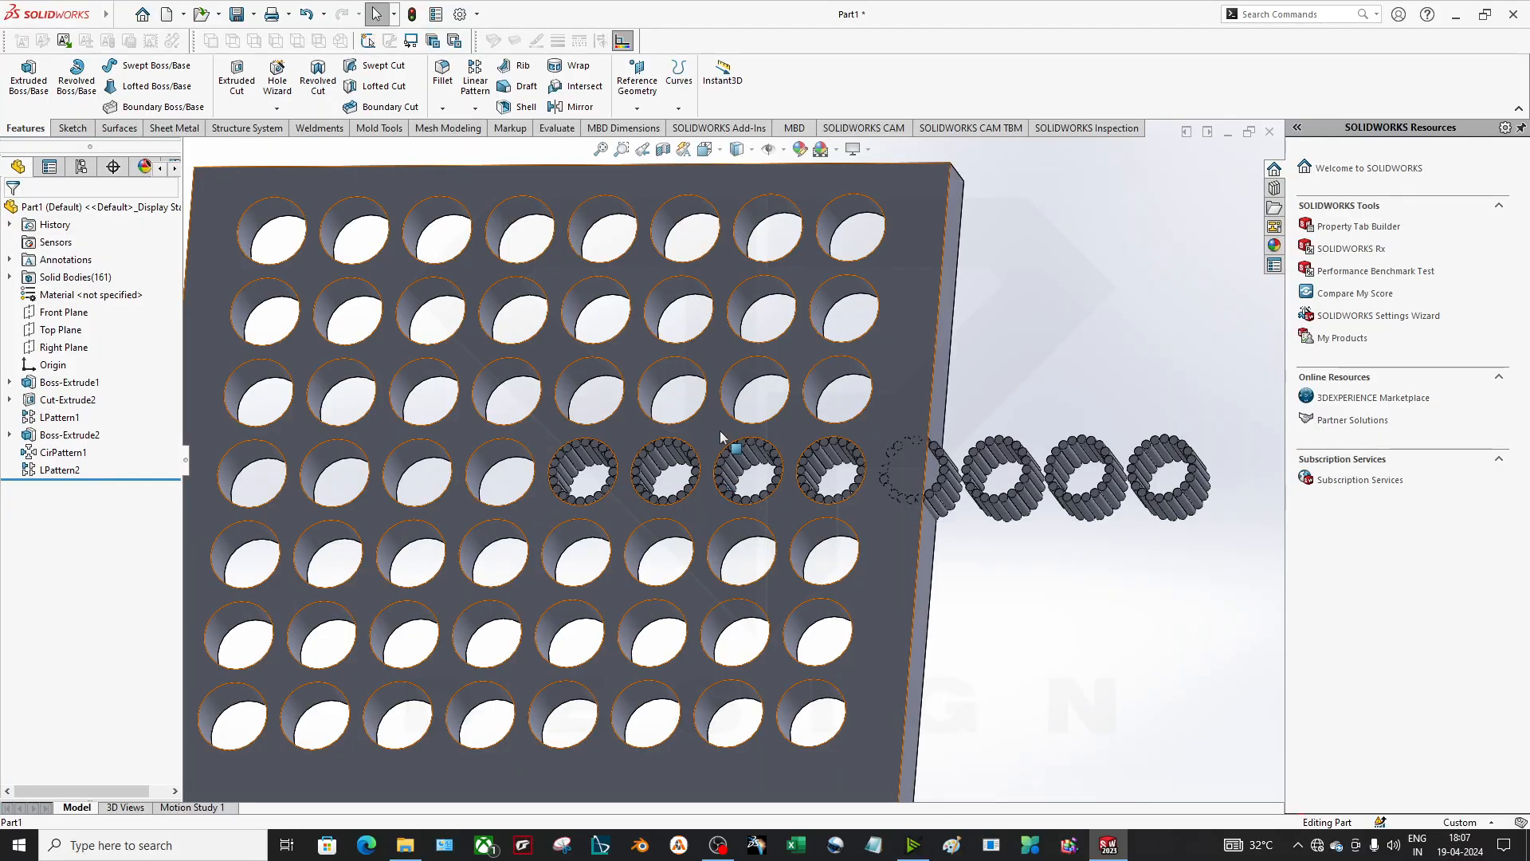
pyautogui.scroll(5, 900, 395)
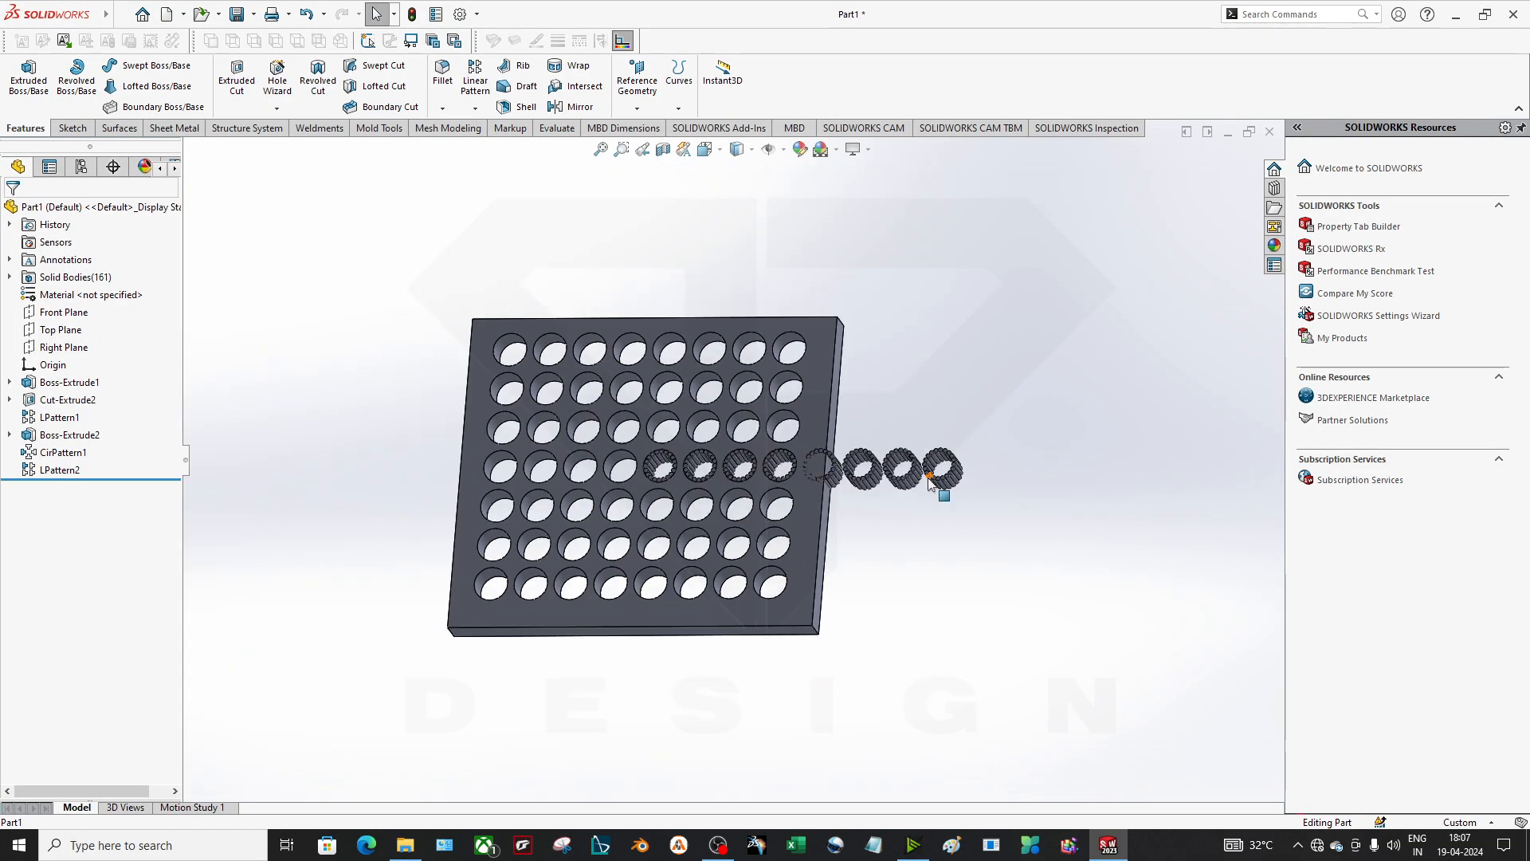
pyautogui.moveTo(929, 479); pyautogui.dragTo(896, 488, button='middle')
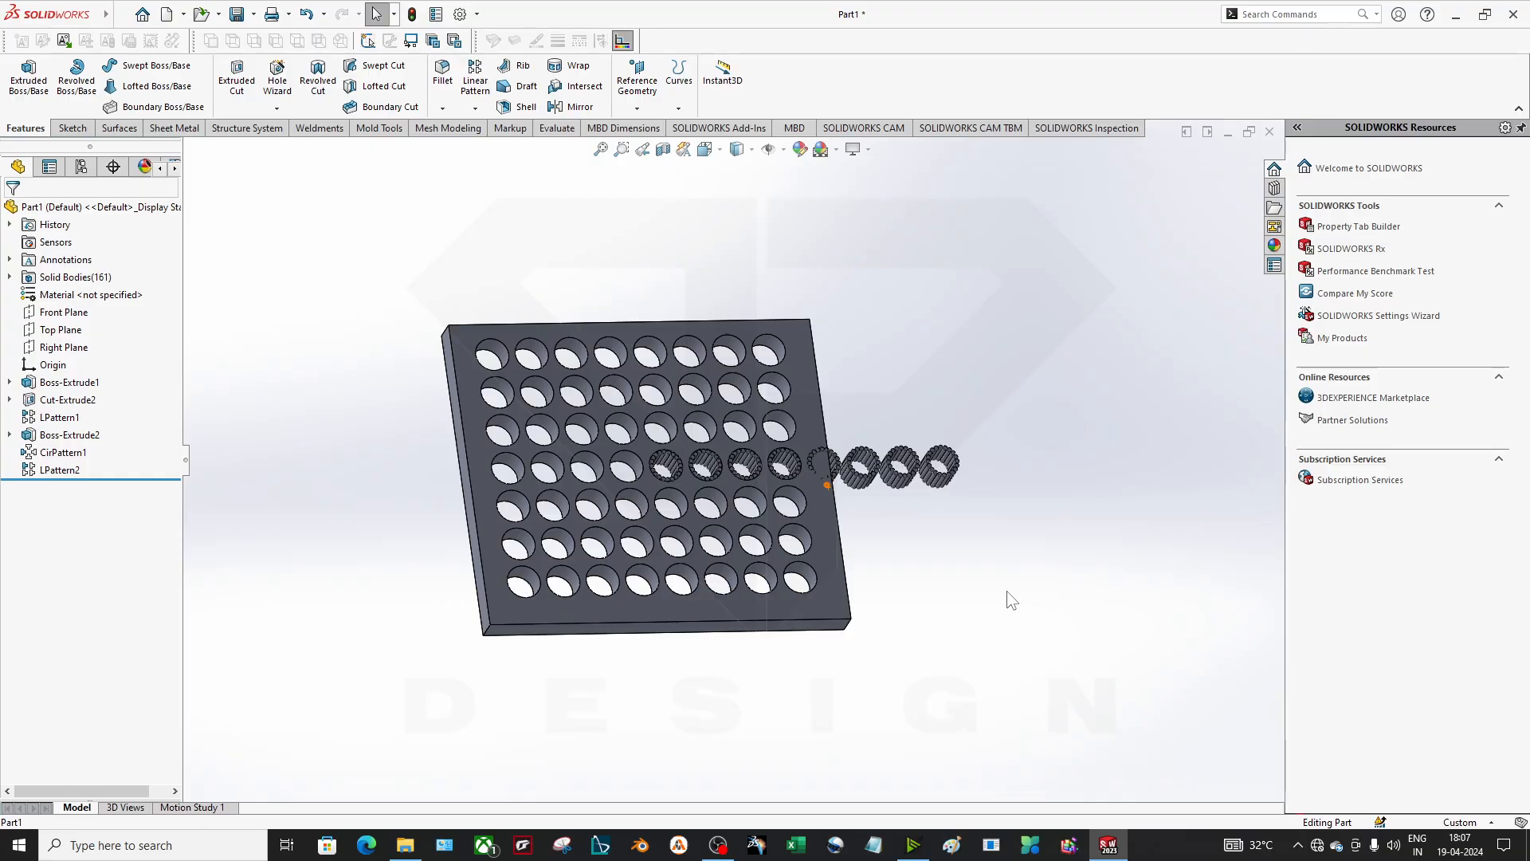
pyautogui.click(471, 127)
pyautogui.click(476, 107)
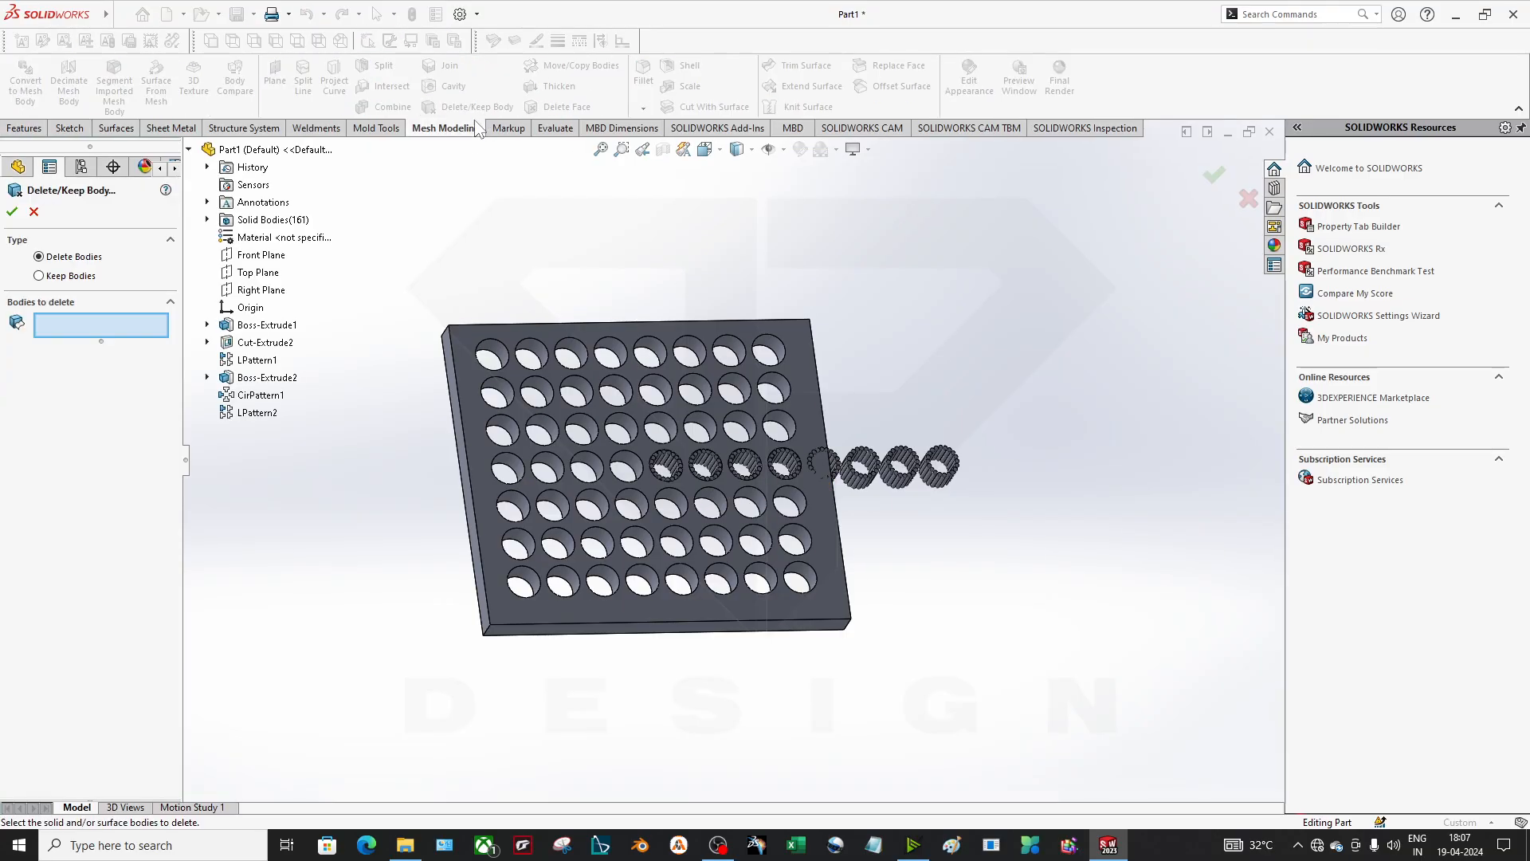
pyautogui.press('Escape')
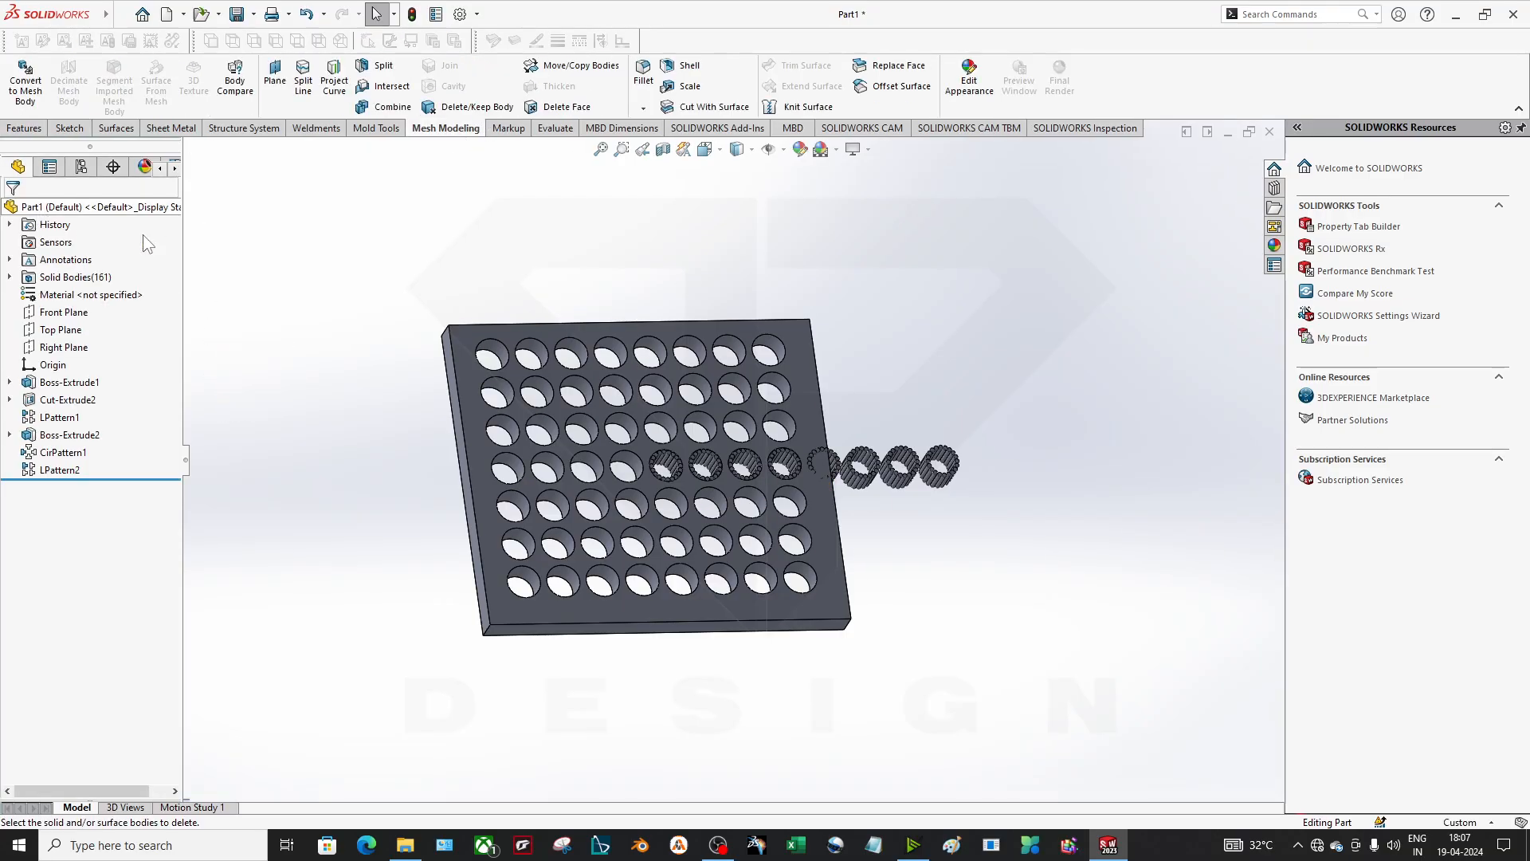
pyautogui.click(76, 129)
pyautogui.click(35, 130)
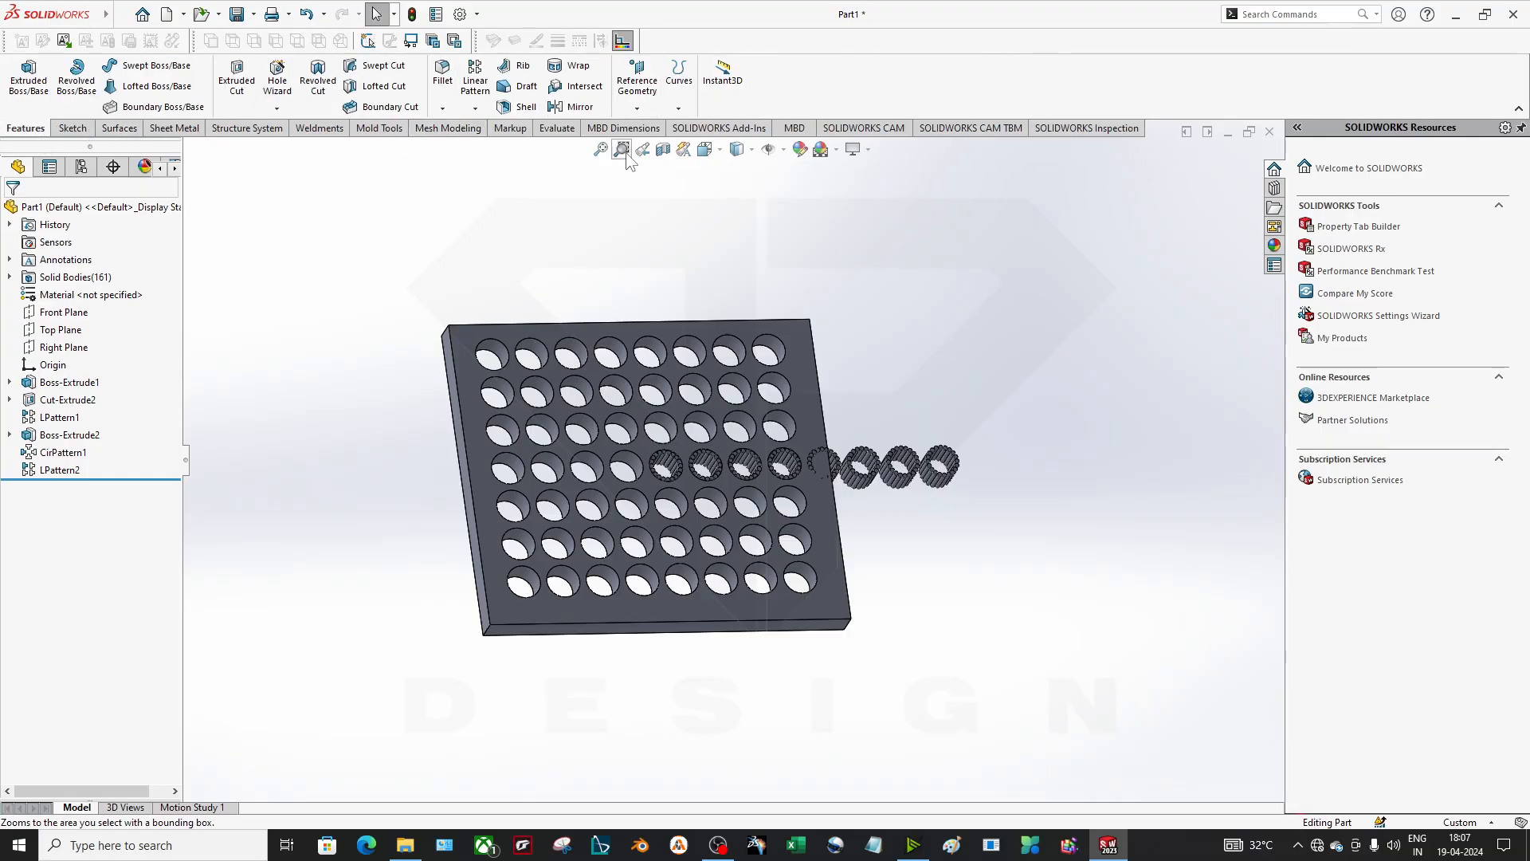
# - Close the perforated plate part without saving its changes and create a new part document
pyautogui.moveTo(834, 440); pyautogui.dragTo(838, 526, button='middle')
pyautogui.scroll(3, 931, 574)
pyautogui.scroll(-3, 838, 537)
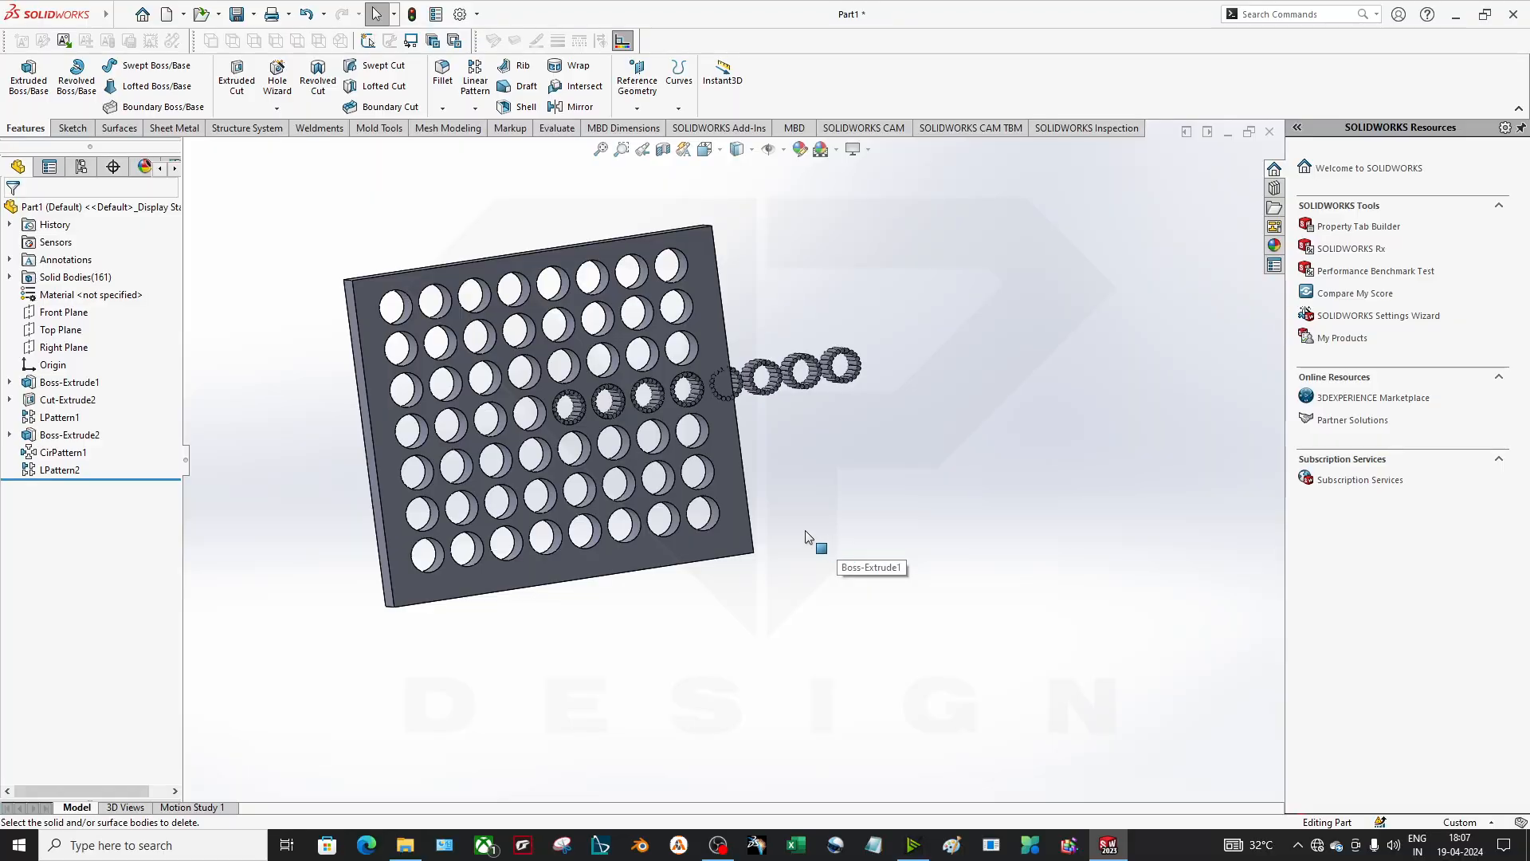
pyautogui.click(1269, 131)
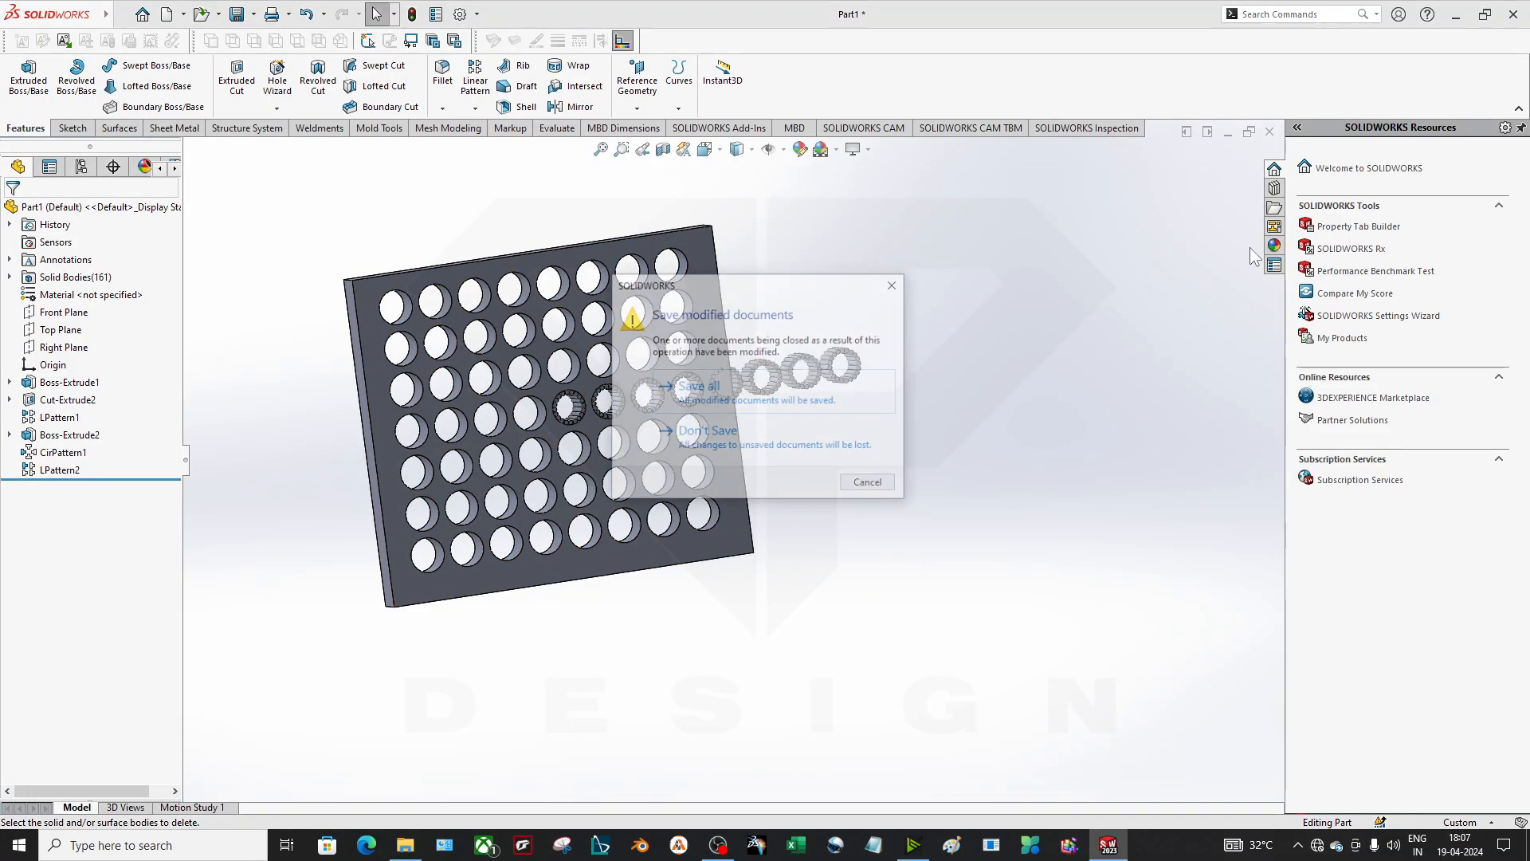
pyautogui.click(687, 430)
pyautogui.click(168, 14)
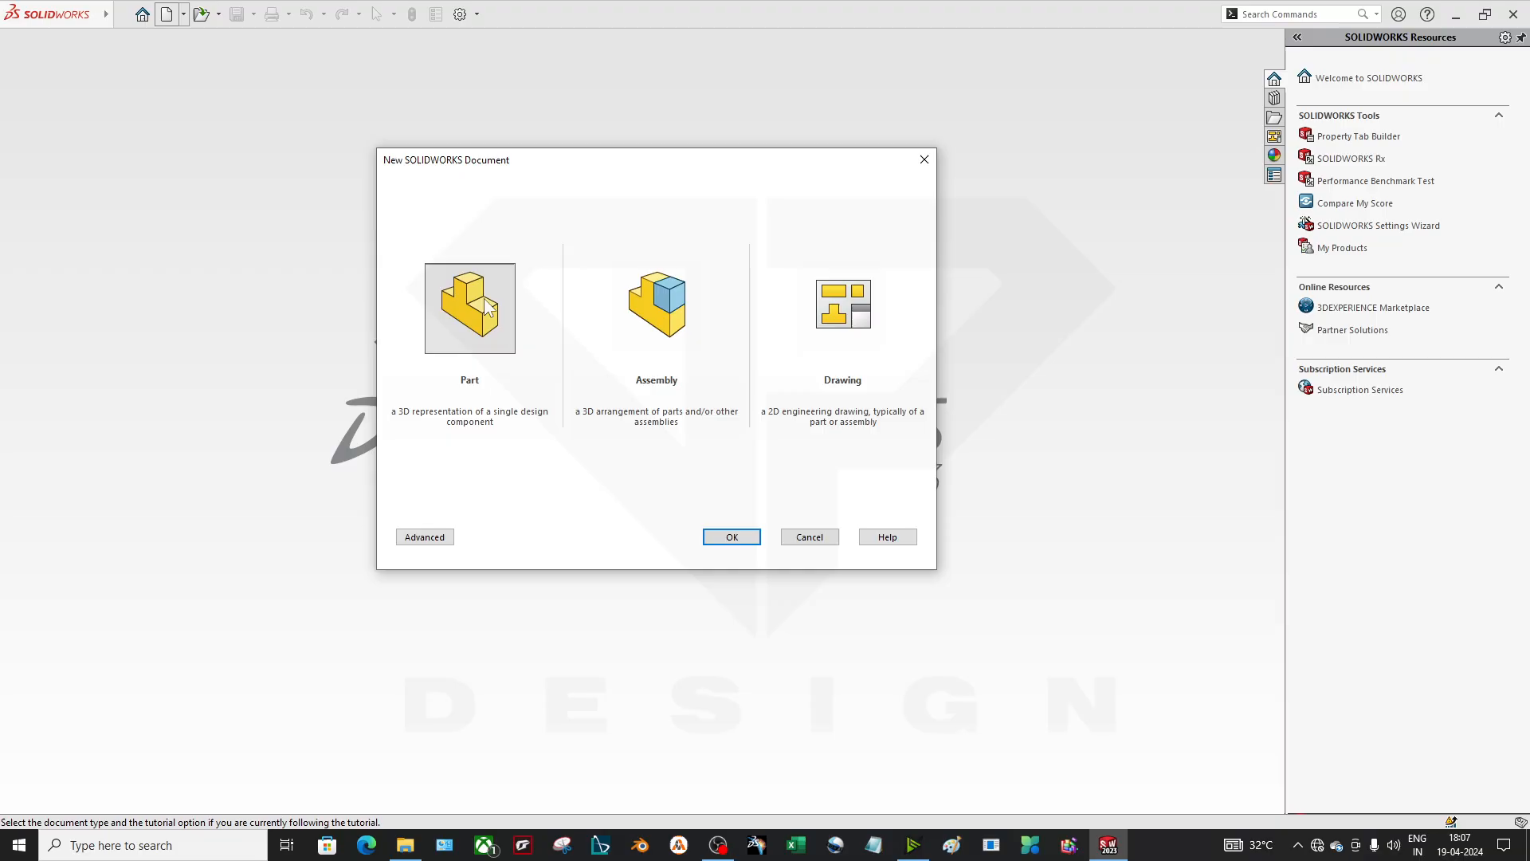
pyautogui.click(728, 536)
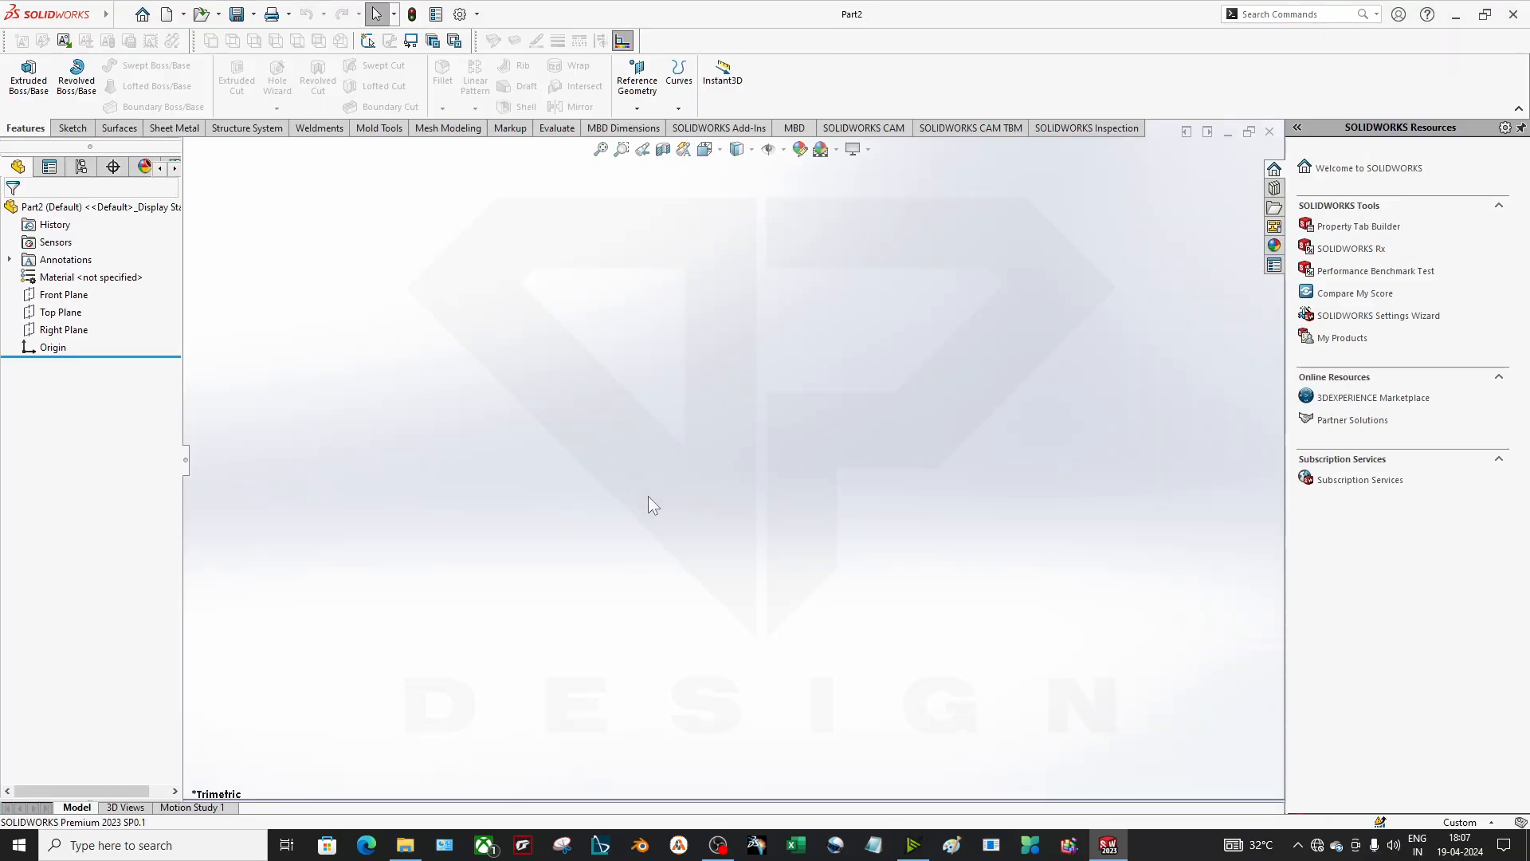
# - Sketch an open, wavy spline through seven points on the Front Plane, rising from its start to a single crest
pyautogui.rightClick(64, 294)
pyautogui.click(106, 273)
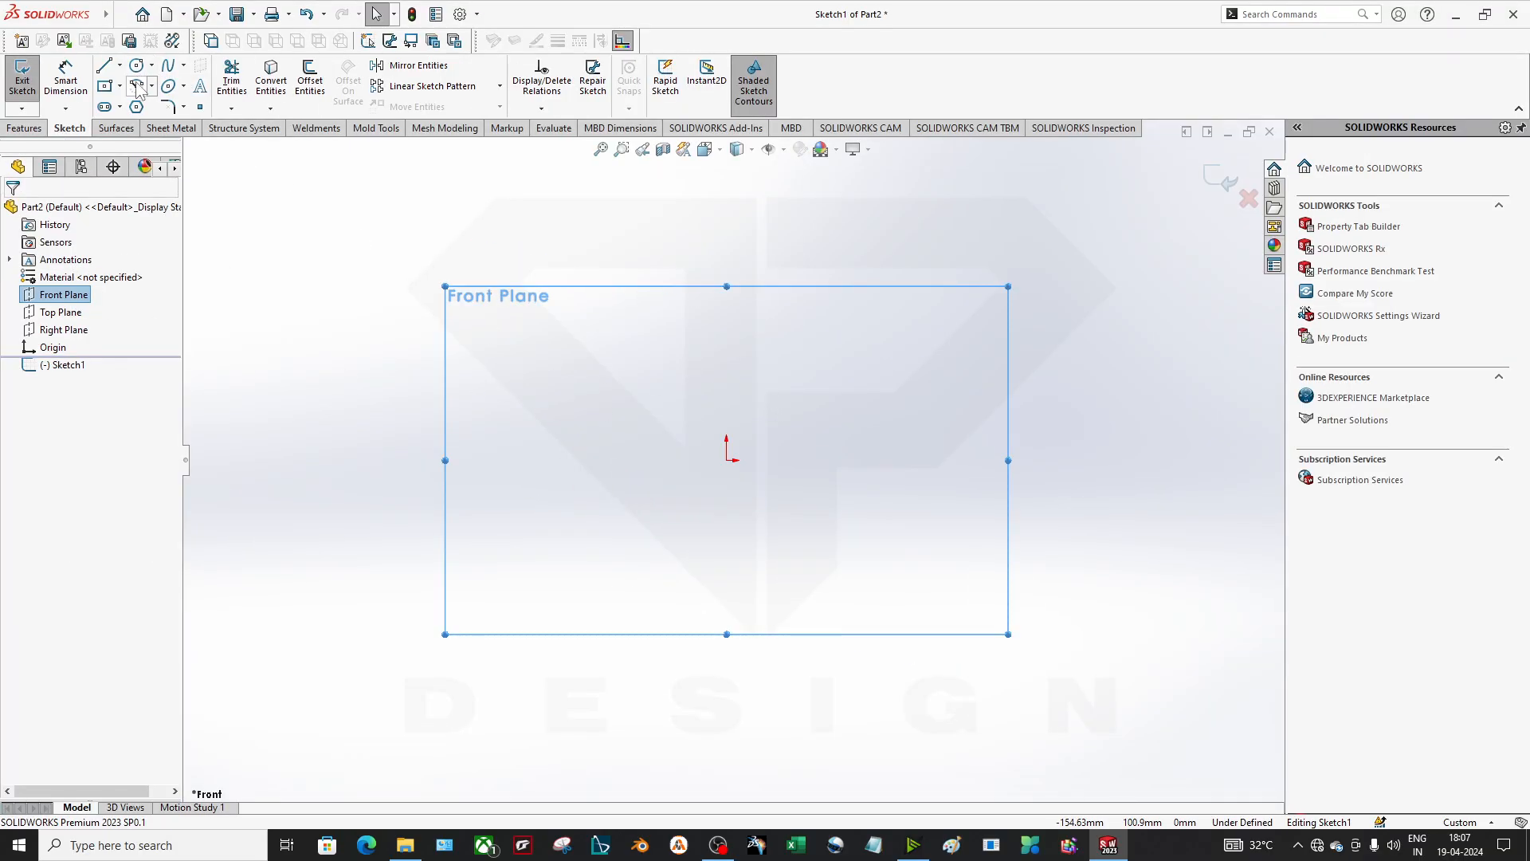
pyautogui.click(107, 88)
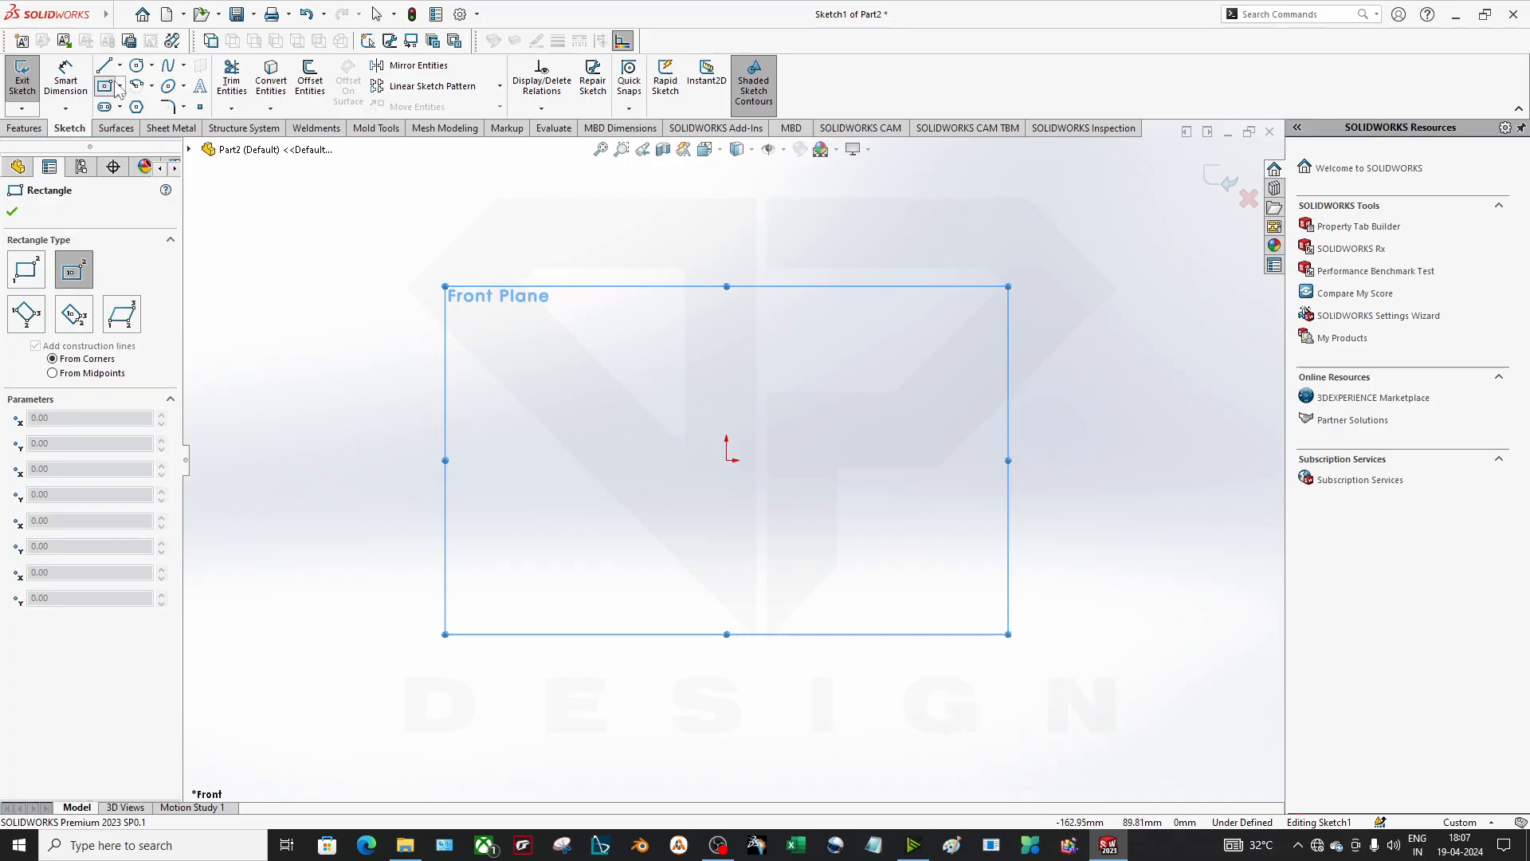
pyautogui.click(167, 65)
pyautogui.click(398, 420)
pyautogui.click(539, 400)
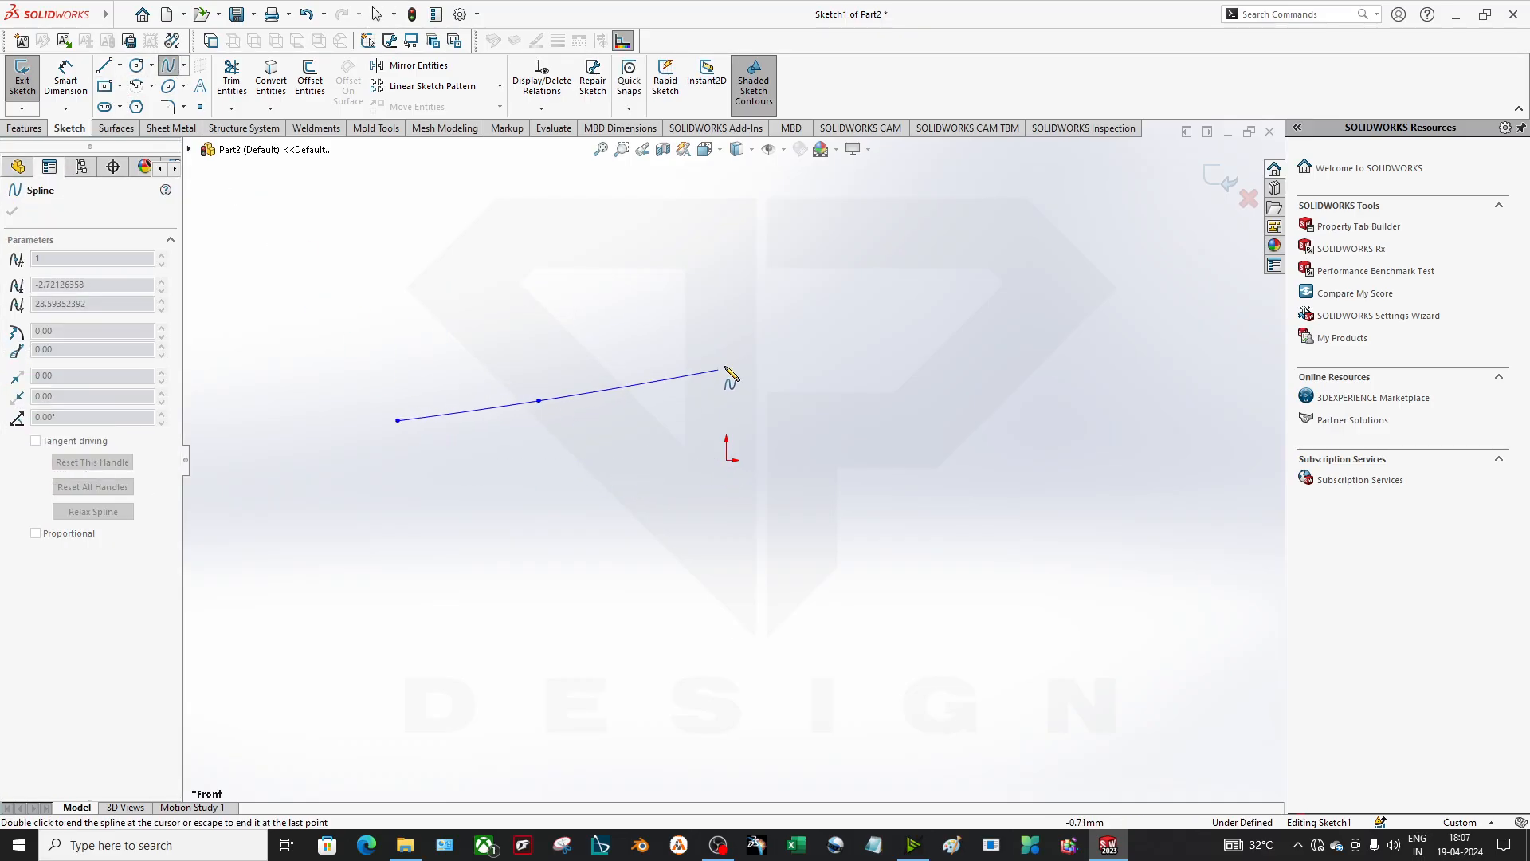
pyautogui.click(765, 309)
pyautogui.click(904, 260)
pyautogui.click(1105, 304)
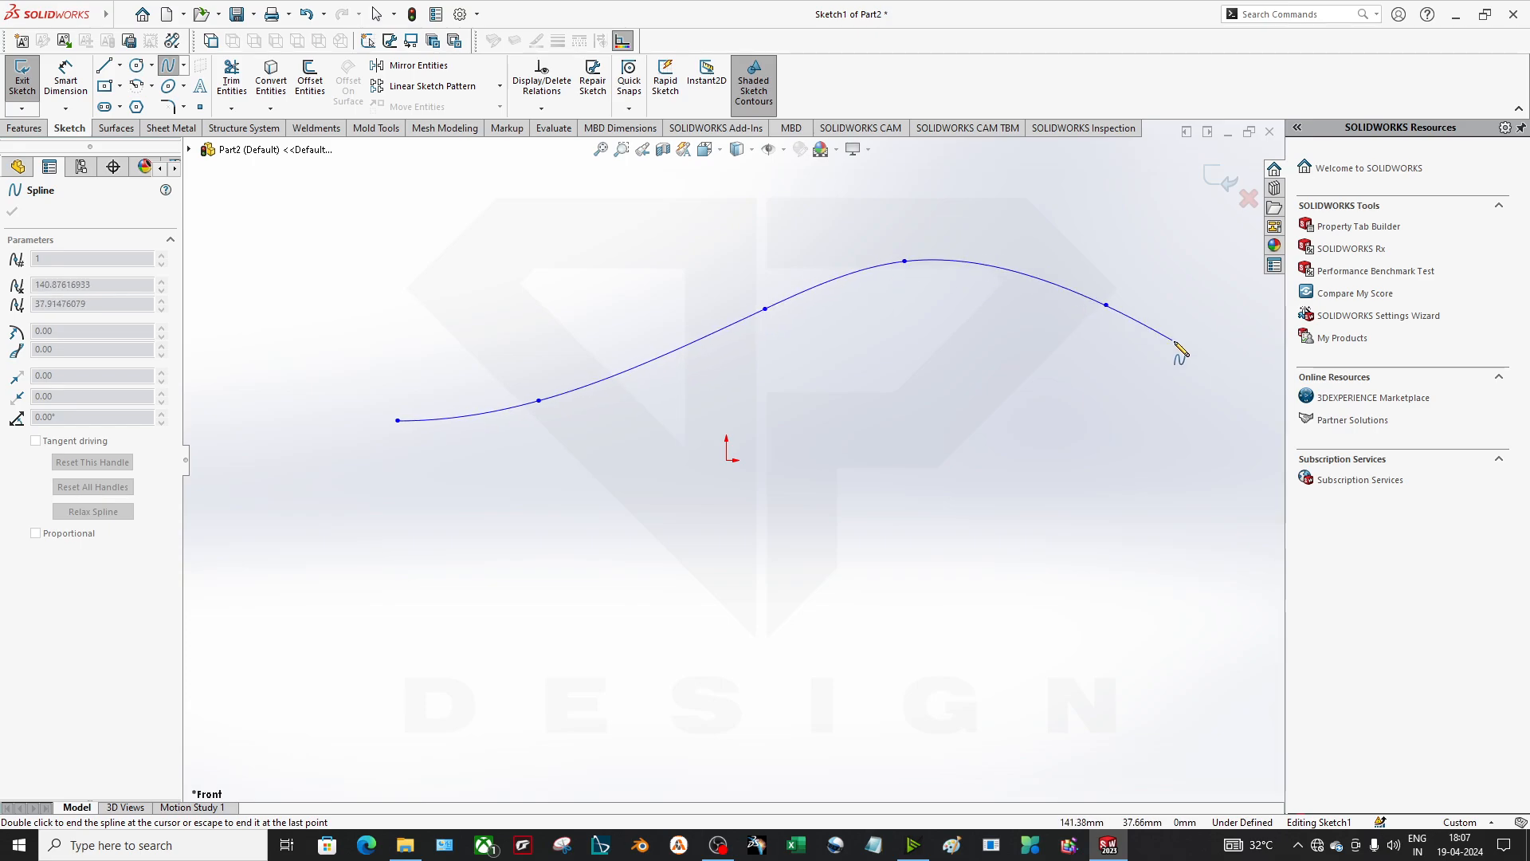
pyautogui.click(1212, 358)
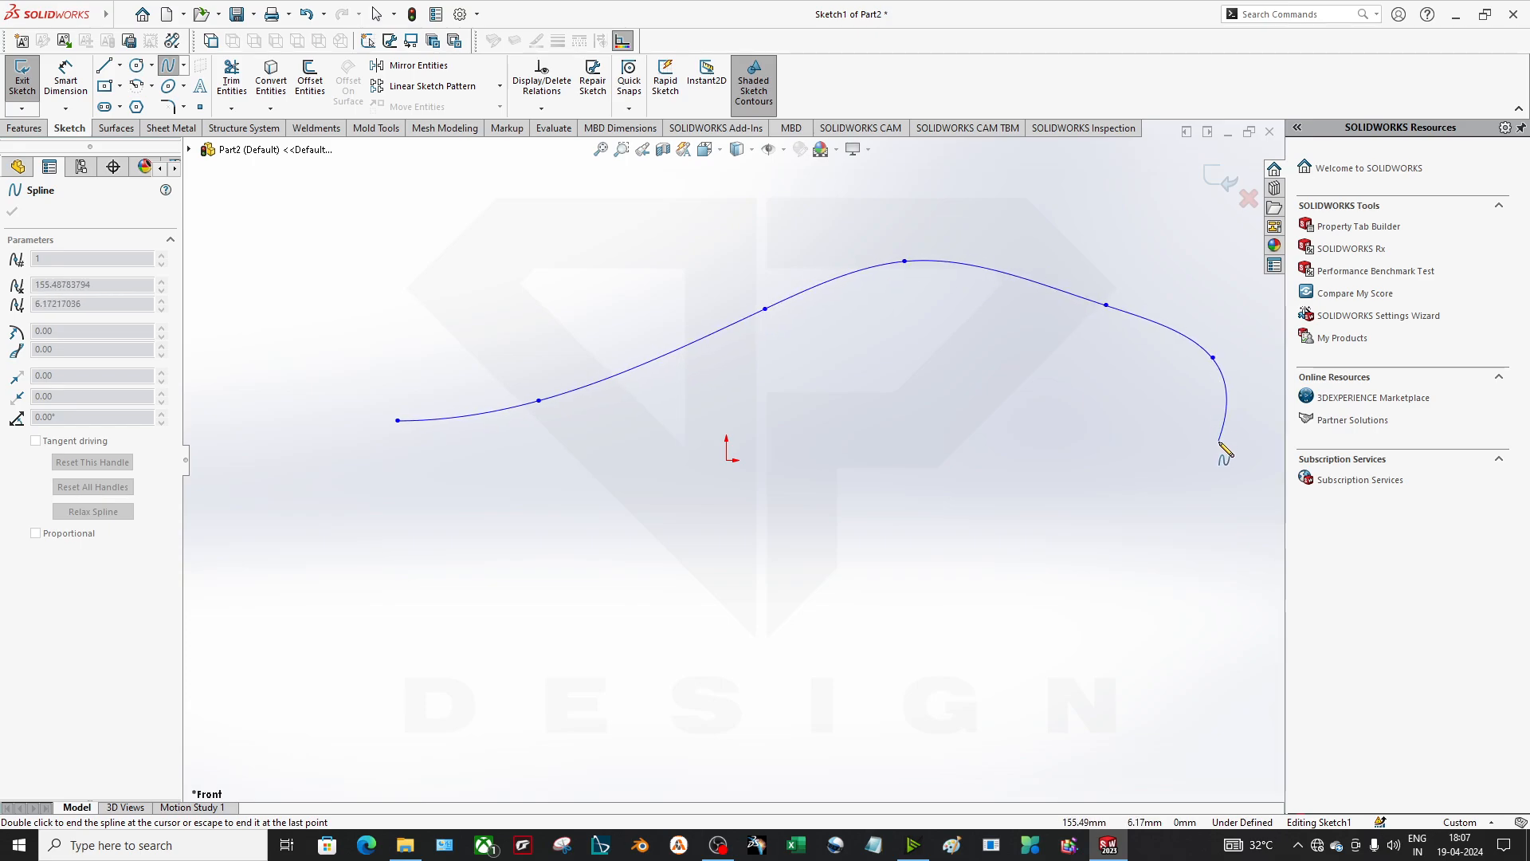
pyautogui.doubleClick(1272, 367)
pyautogui.press('Escape')
# - Close the spline into a profile with two vertical side lines and a horizontal base line about 280 mm long
pyautogui.click(104, 66)
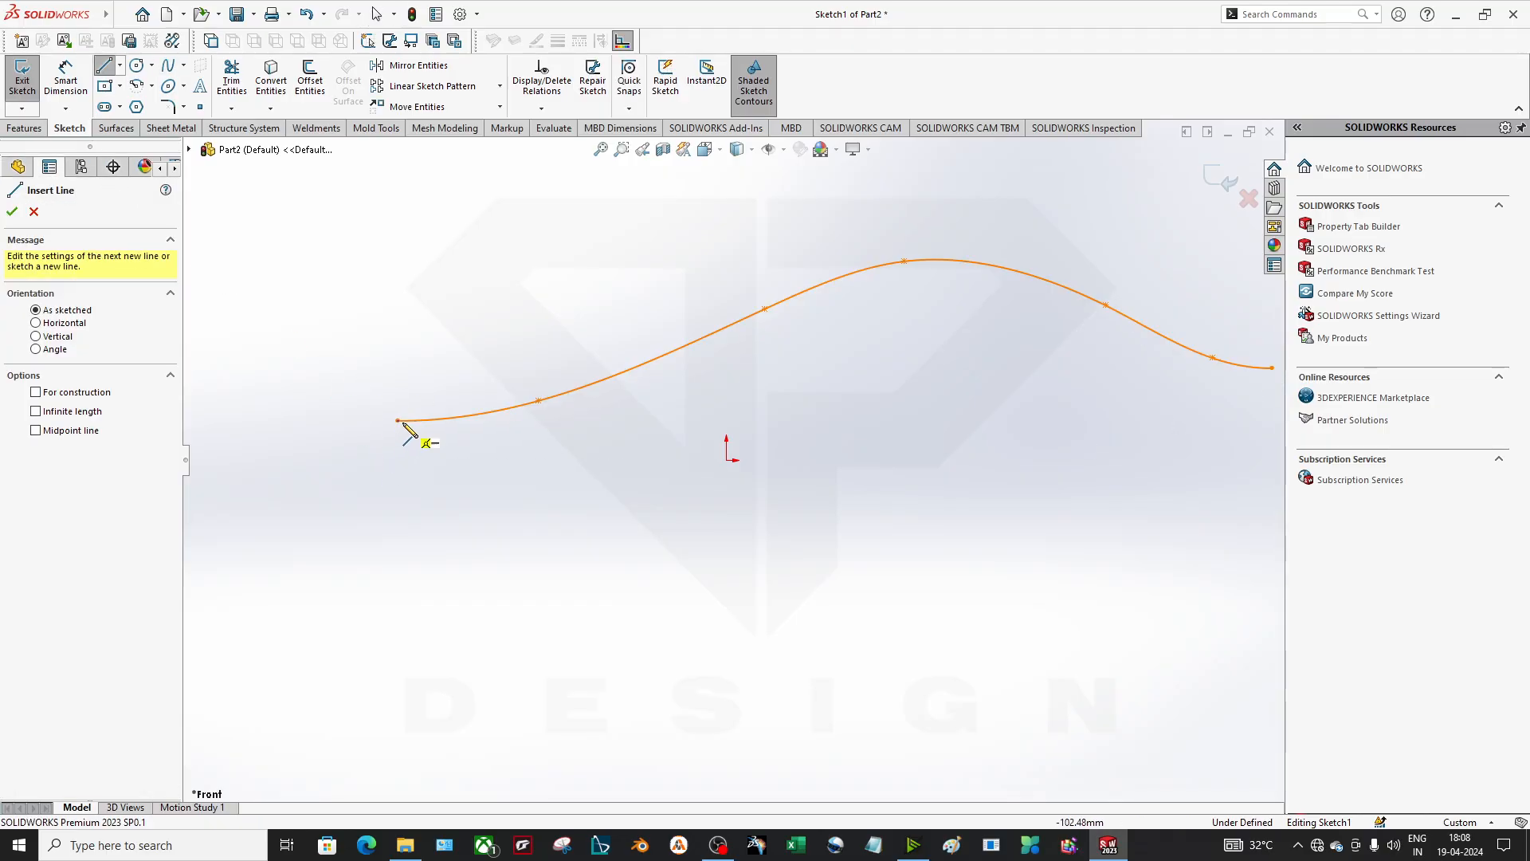
pyautogui.click(397, 420)
pyautogui.click(398, 604)
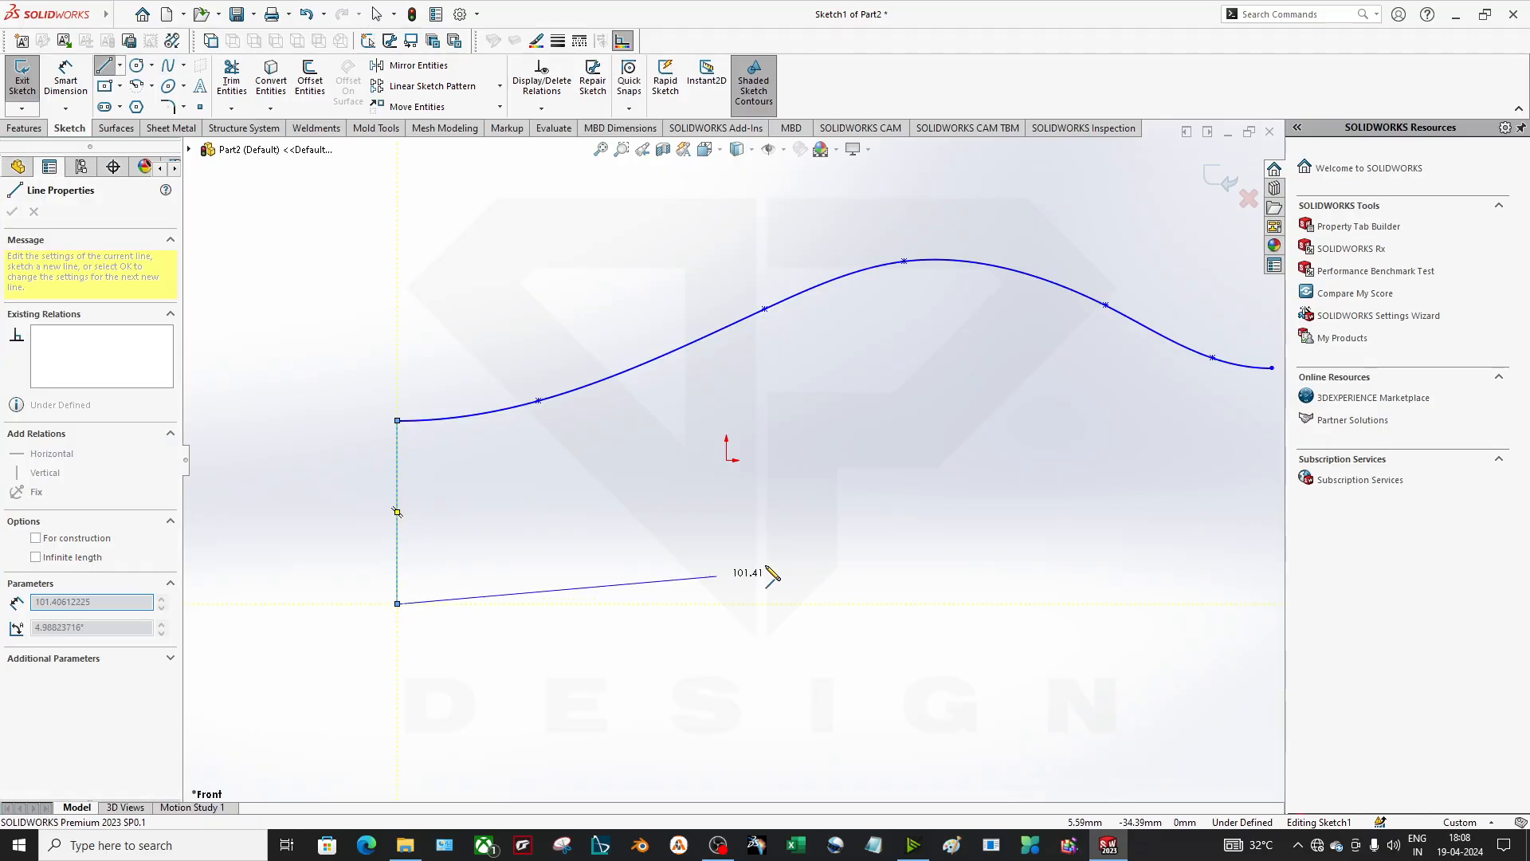
pyautogui.scroll(3, 768, 581)
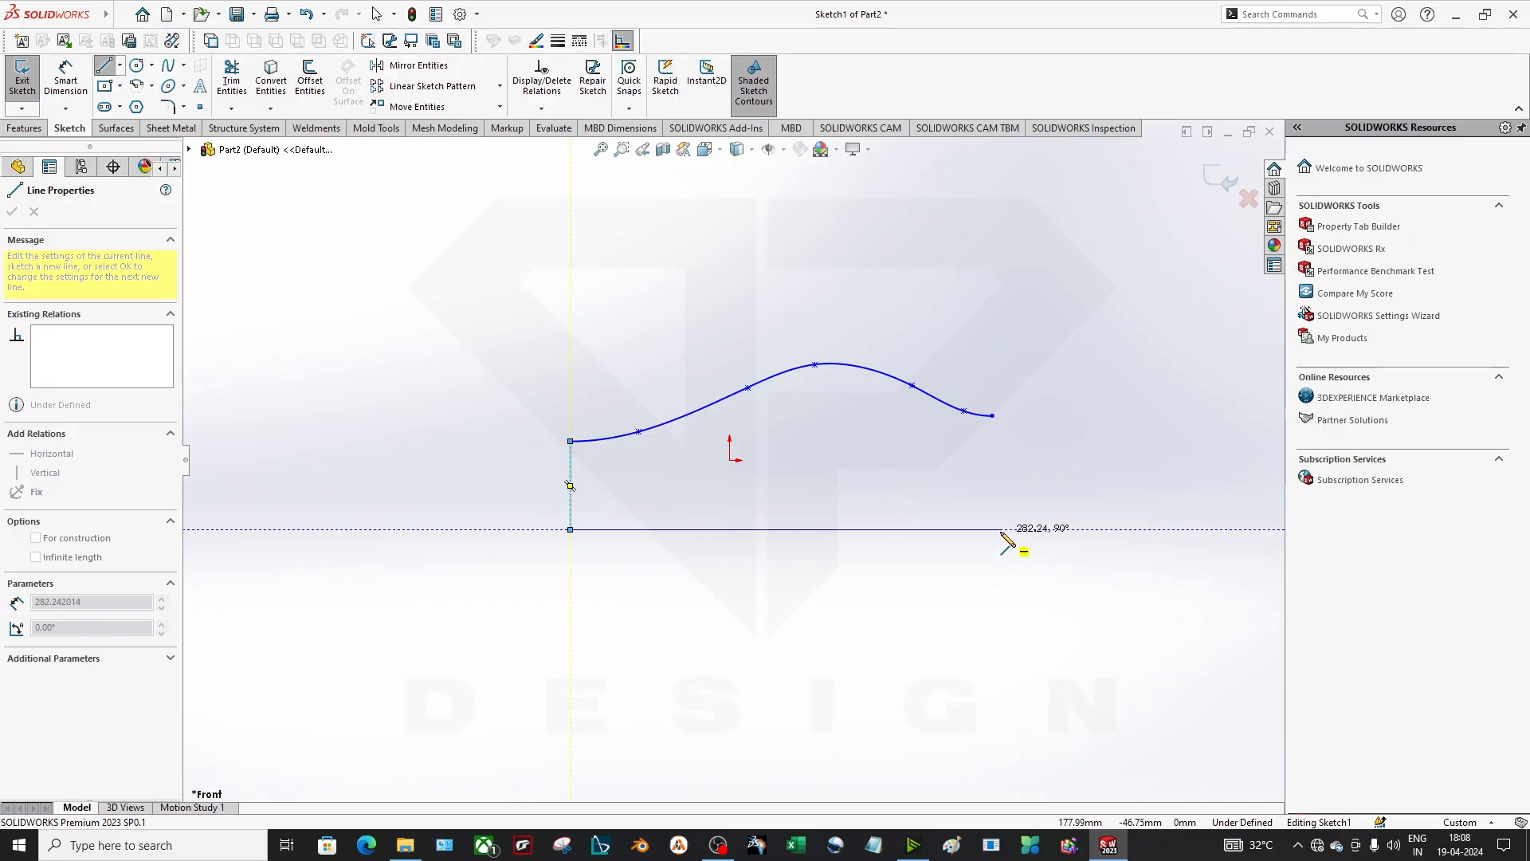
pyautogui.click(993, 529)
pyautogui.click(992, 415)
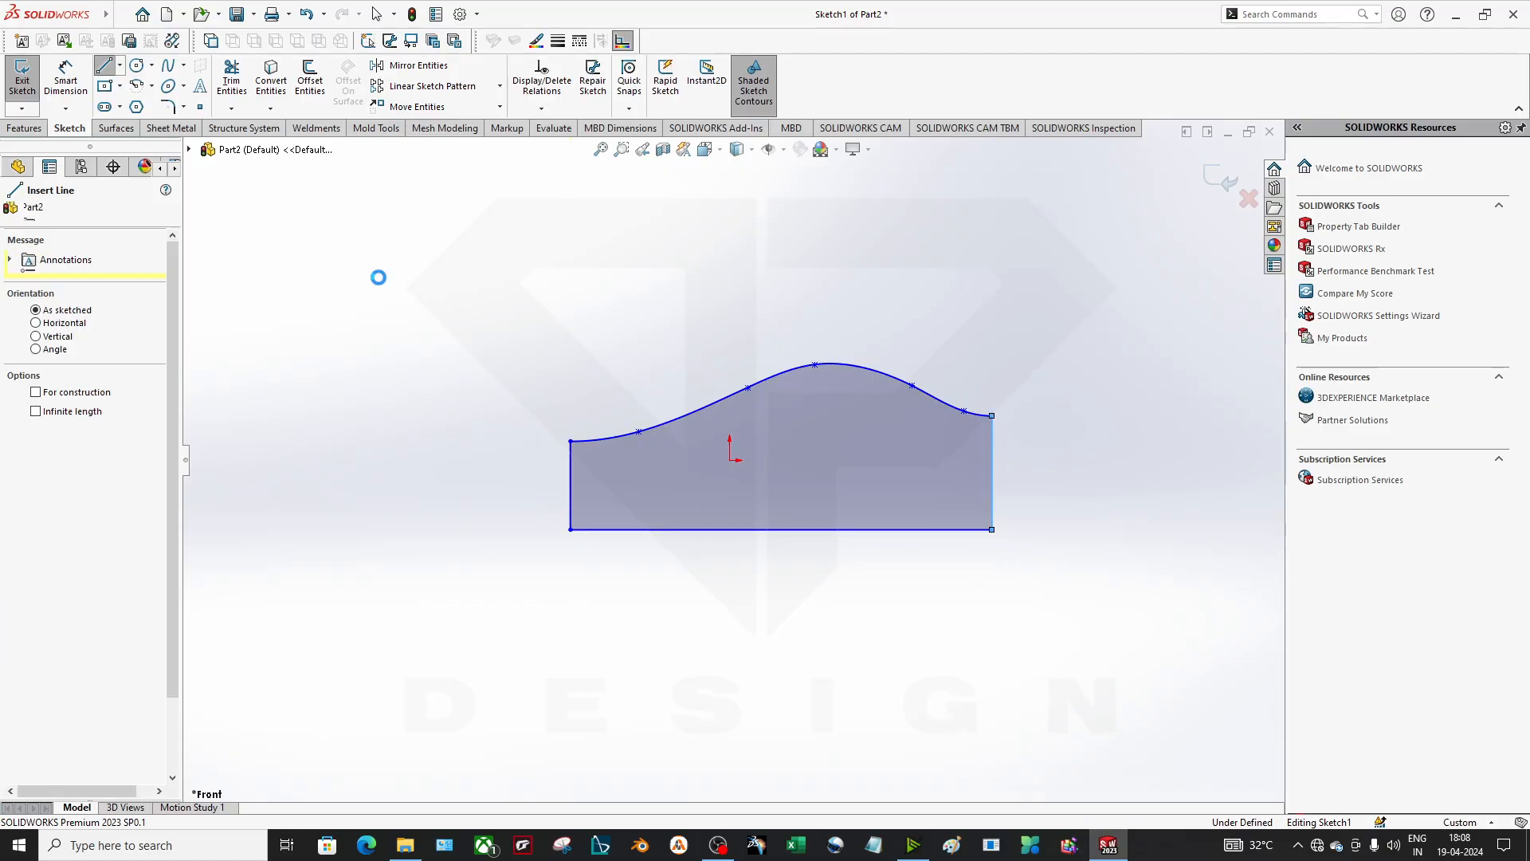
pyautogui.press('Escape')
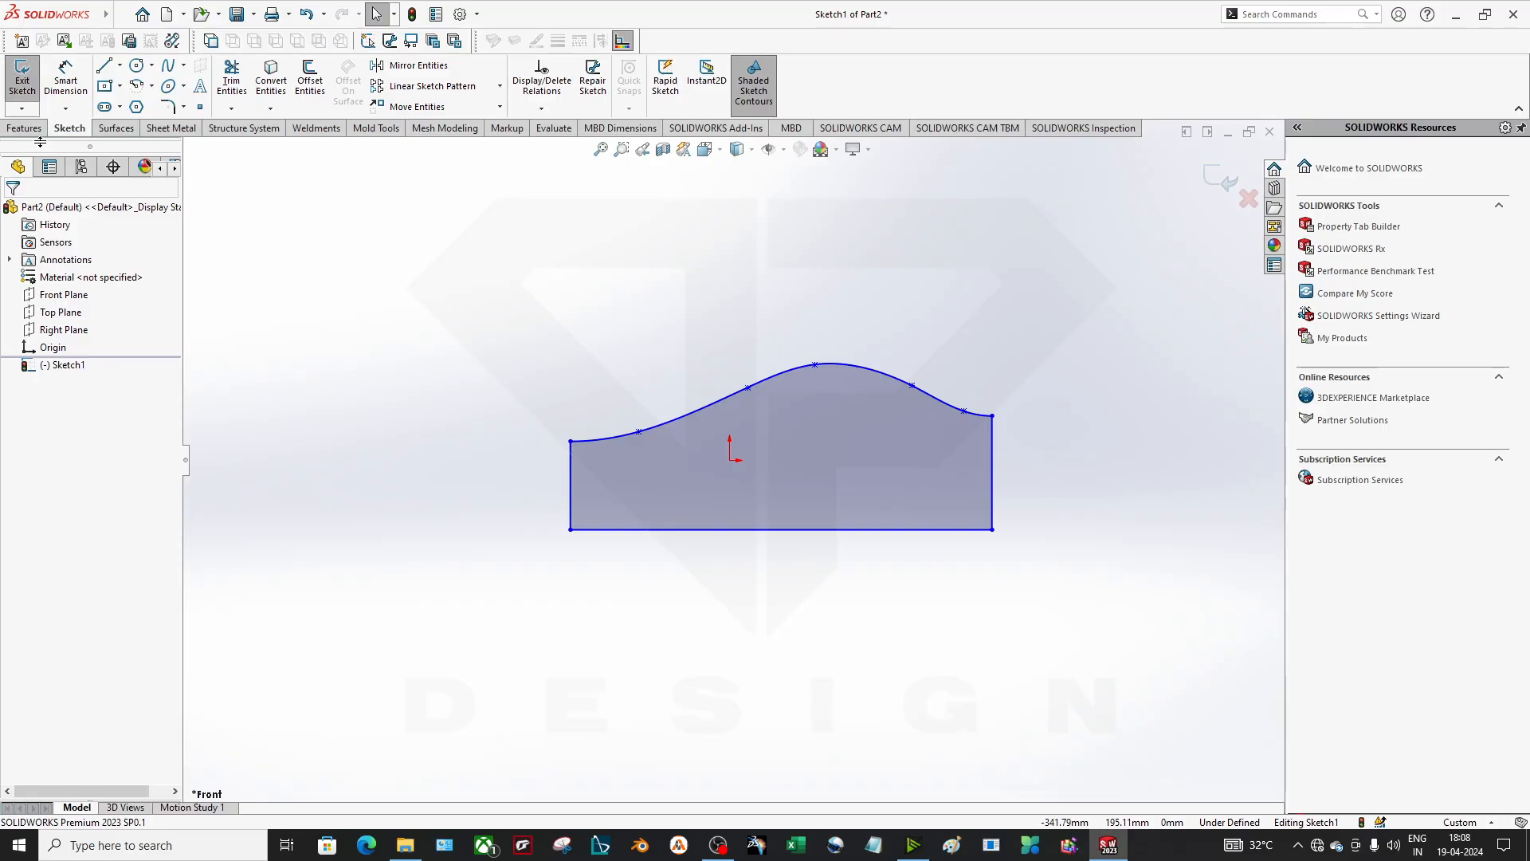
# - Extrude the wavy profile 50 mm, using the Mid Plane end condition
pyautogui.click(24, 128)
pyautogui.click(22, 89)
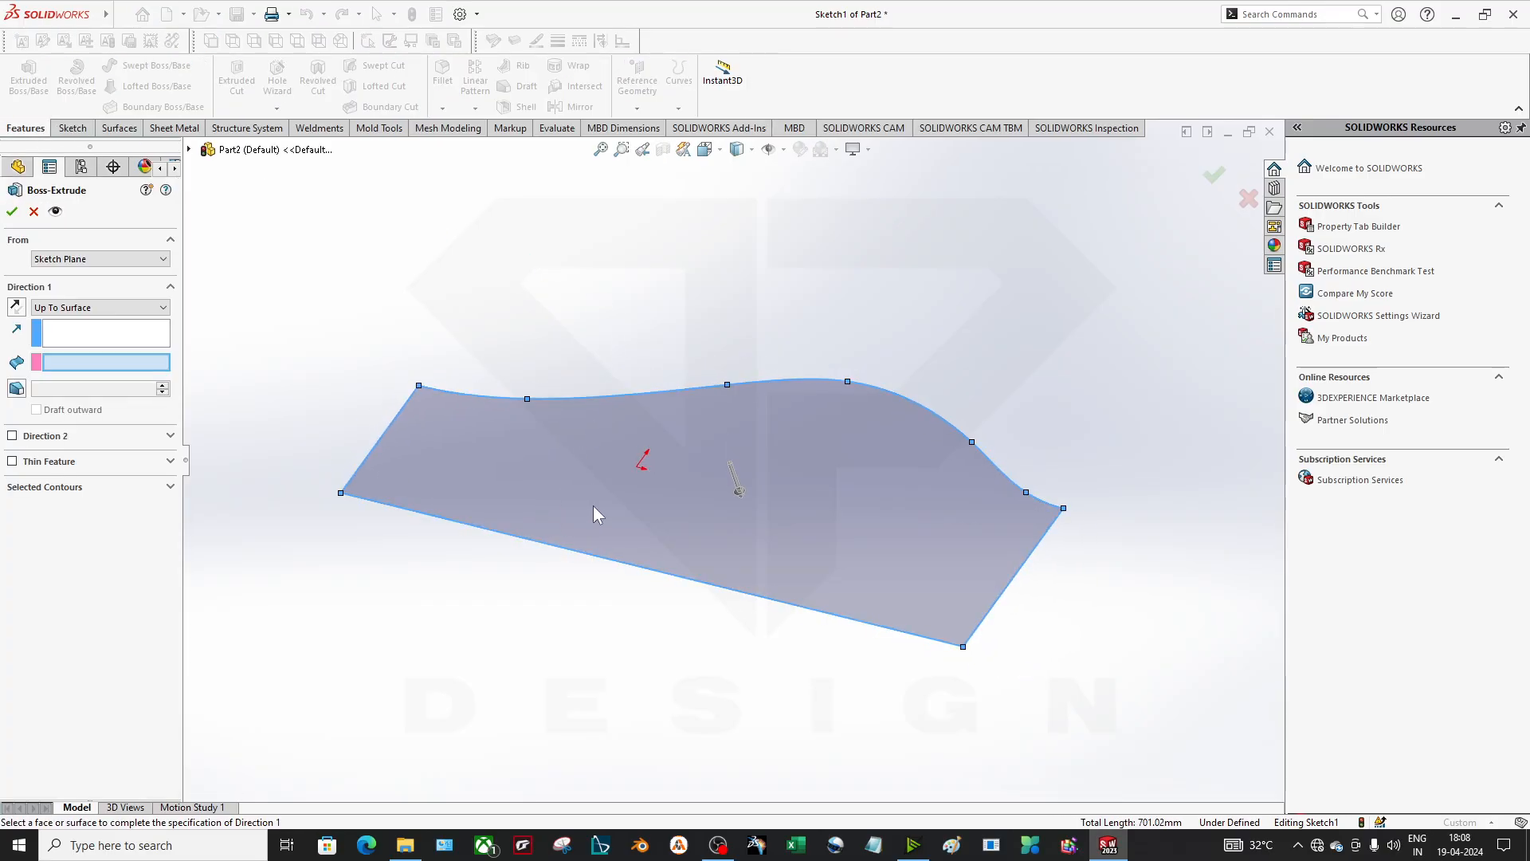
pyautogui.click(88, 287)
pyautogui.click(87, 289)
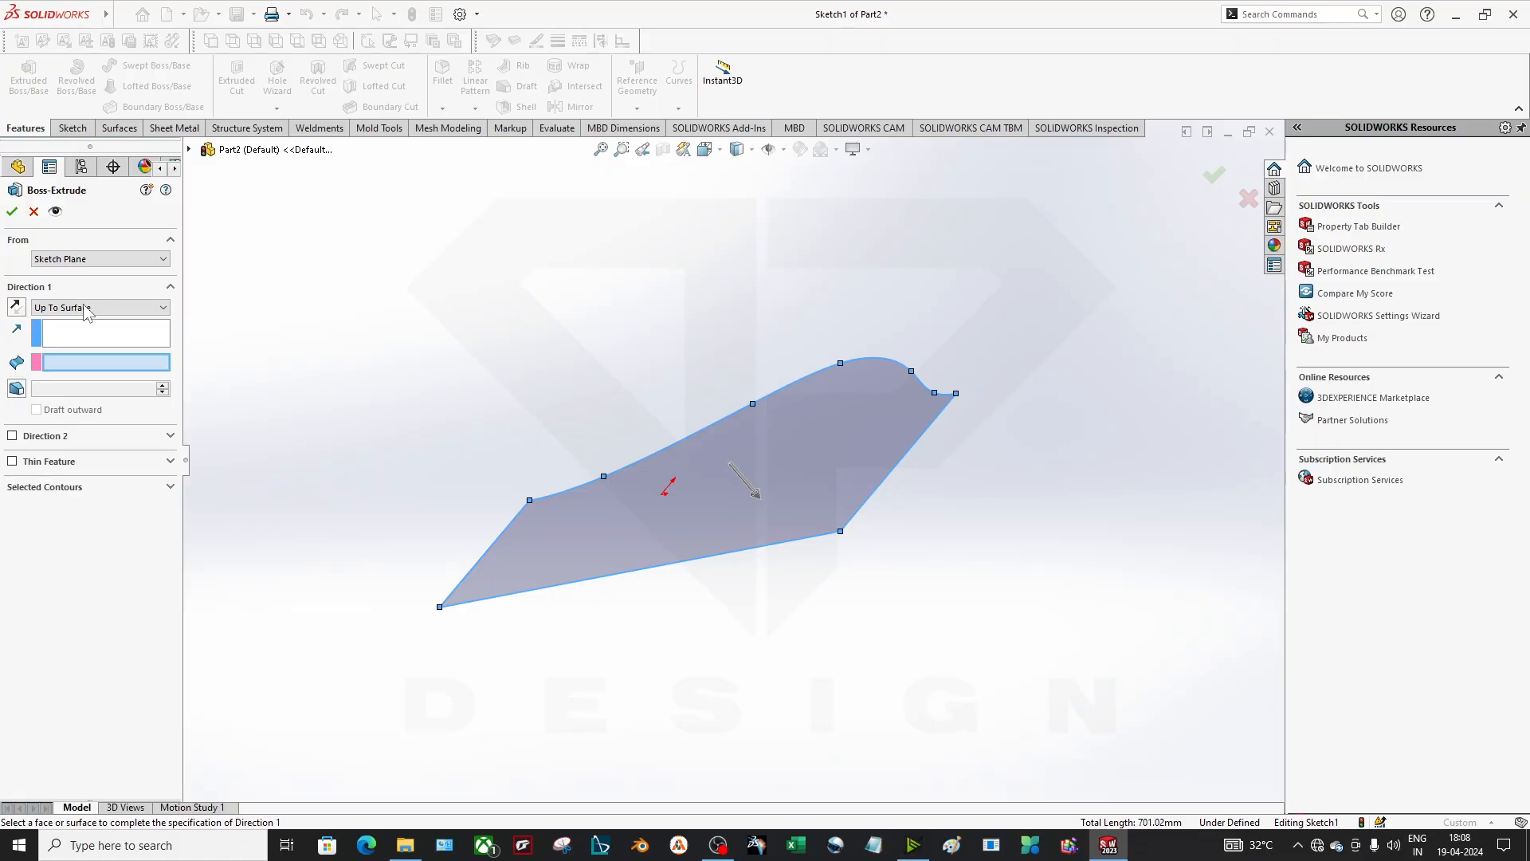
pyautogui.click(89, 307)
pyautogui.click(93, 303)
pyautogui.click(93, 302)
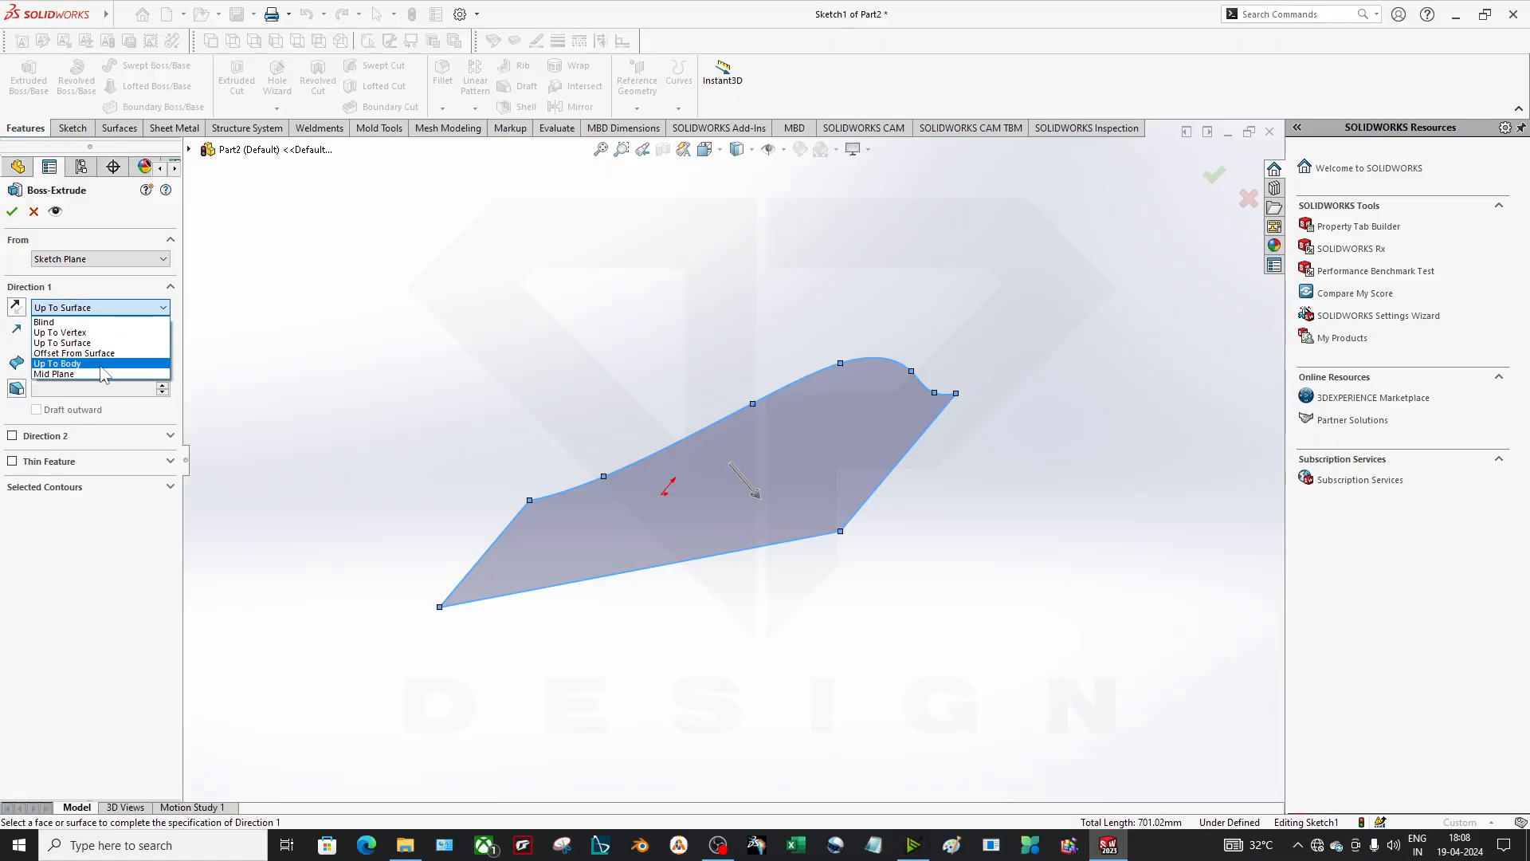
pyautogui.click(59, 372)
pyautogui.click(163, 361)
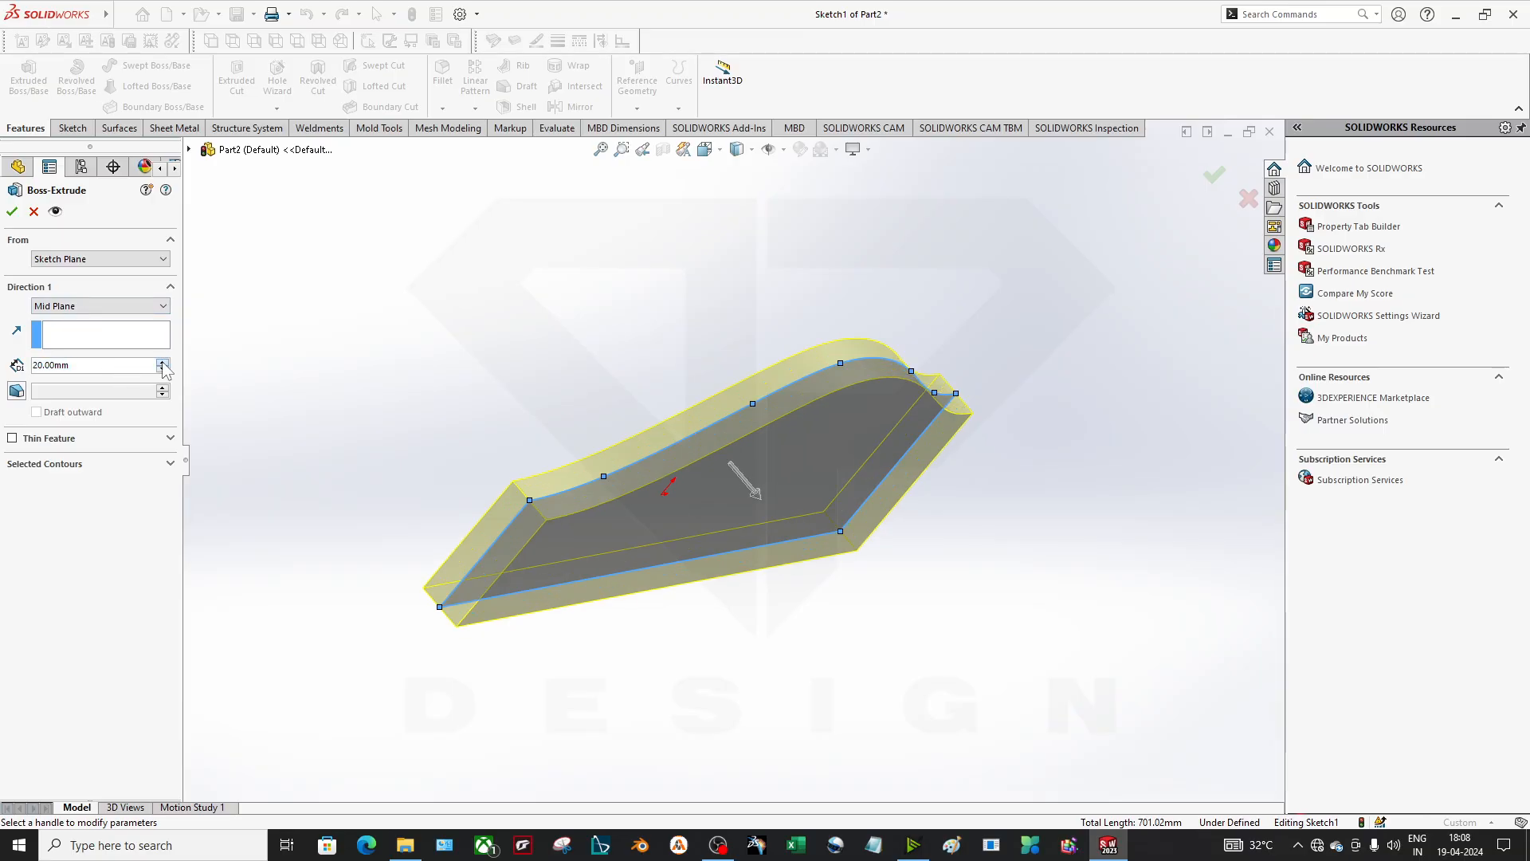
pyautogui.click(163, 361)
pyautogui.click(162, 361)
pyautogui.click(162, 361)
pyautogui.click(11, 211)
pyautogui.moveTo(682, 299); pyautogui.dragTo(812, 493, button='middle')
pyautogui.click(600, 455)
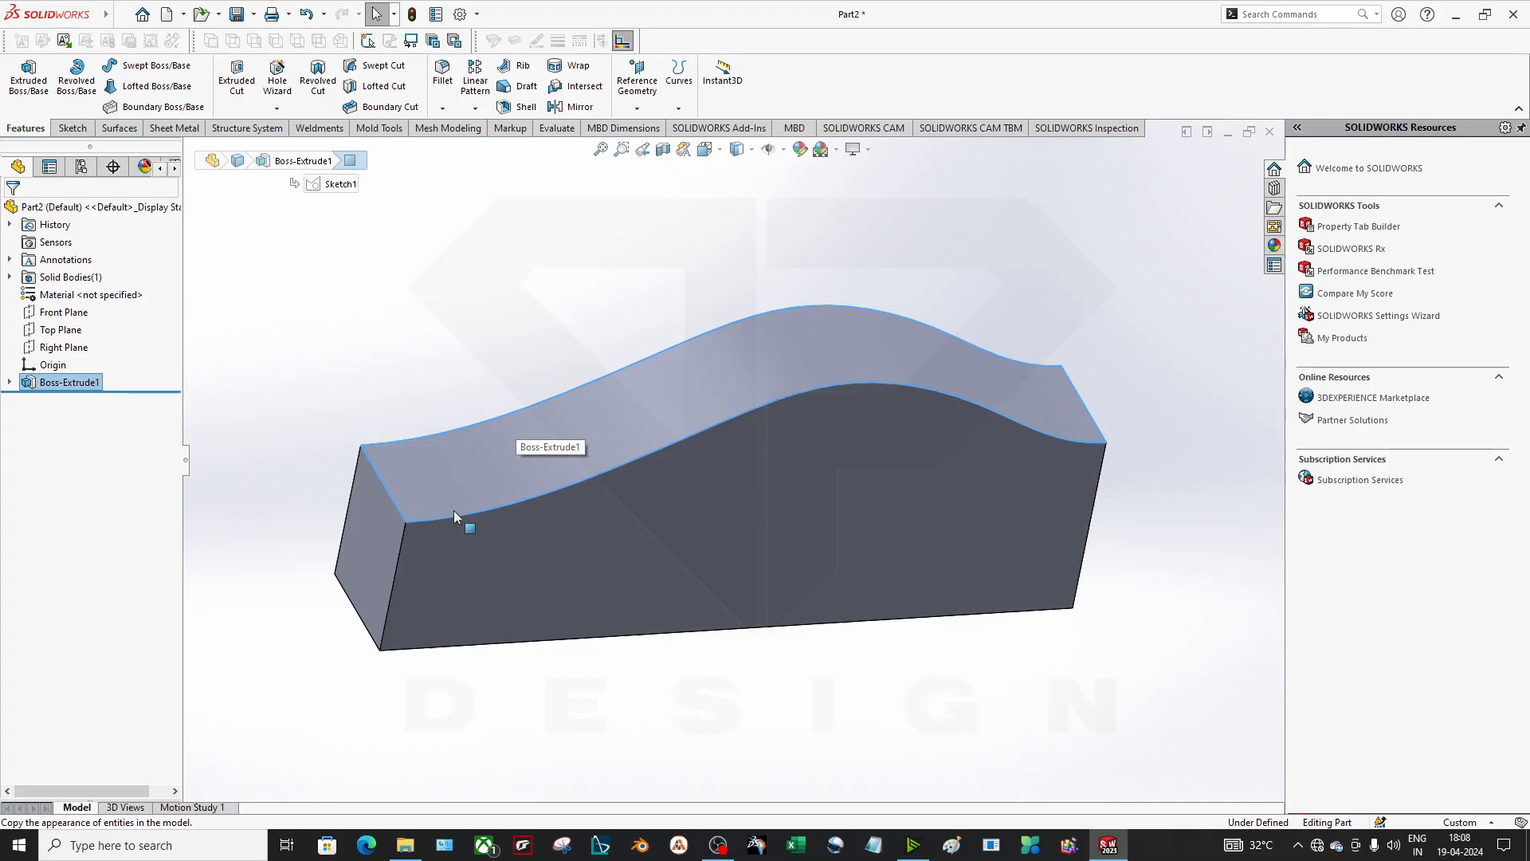
pyautogui.moveTo(958, 544); pyautogui.dragTo(608, 627, button='middle')
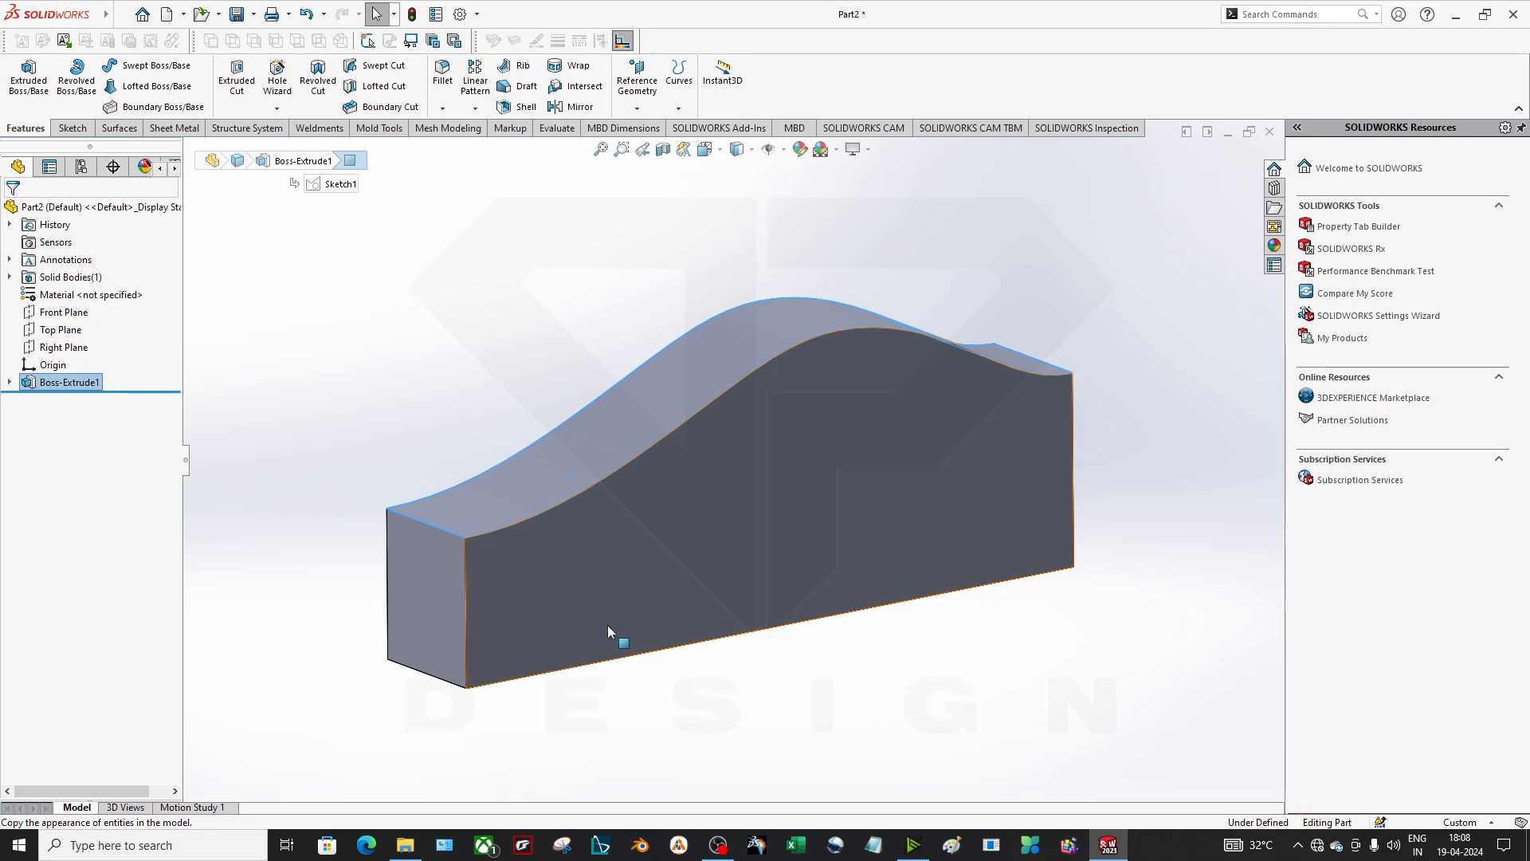
pyautogui.moveTo(725, 438); pyautogui.dragTo(444, 592, button='middle')
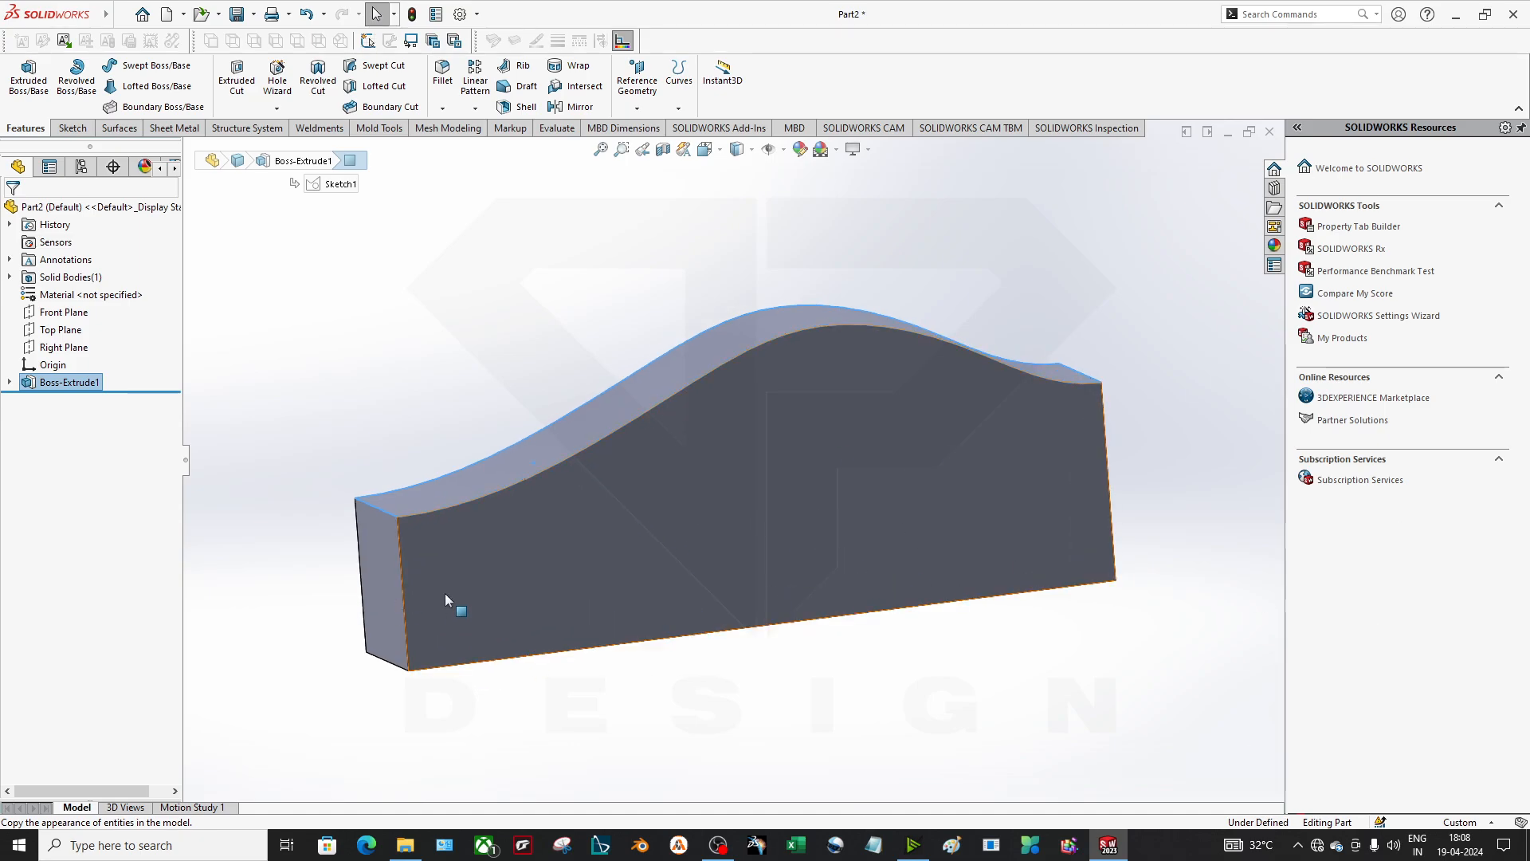
pyautogui.click(667, 735)
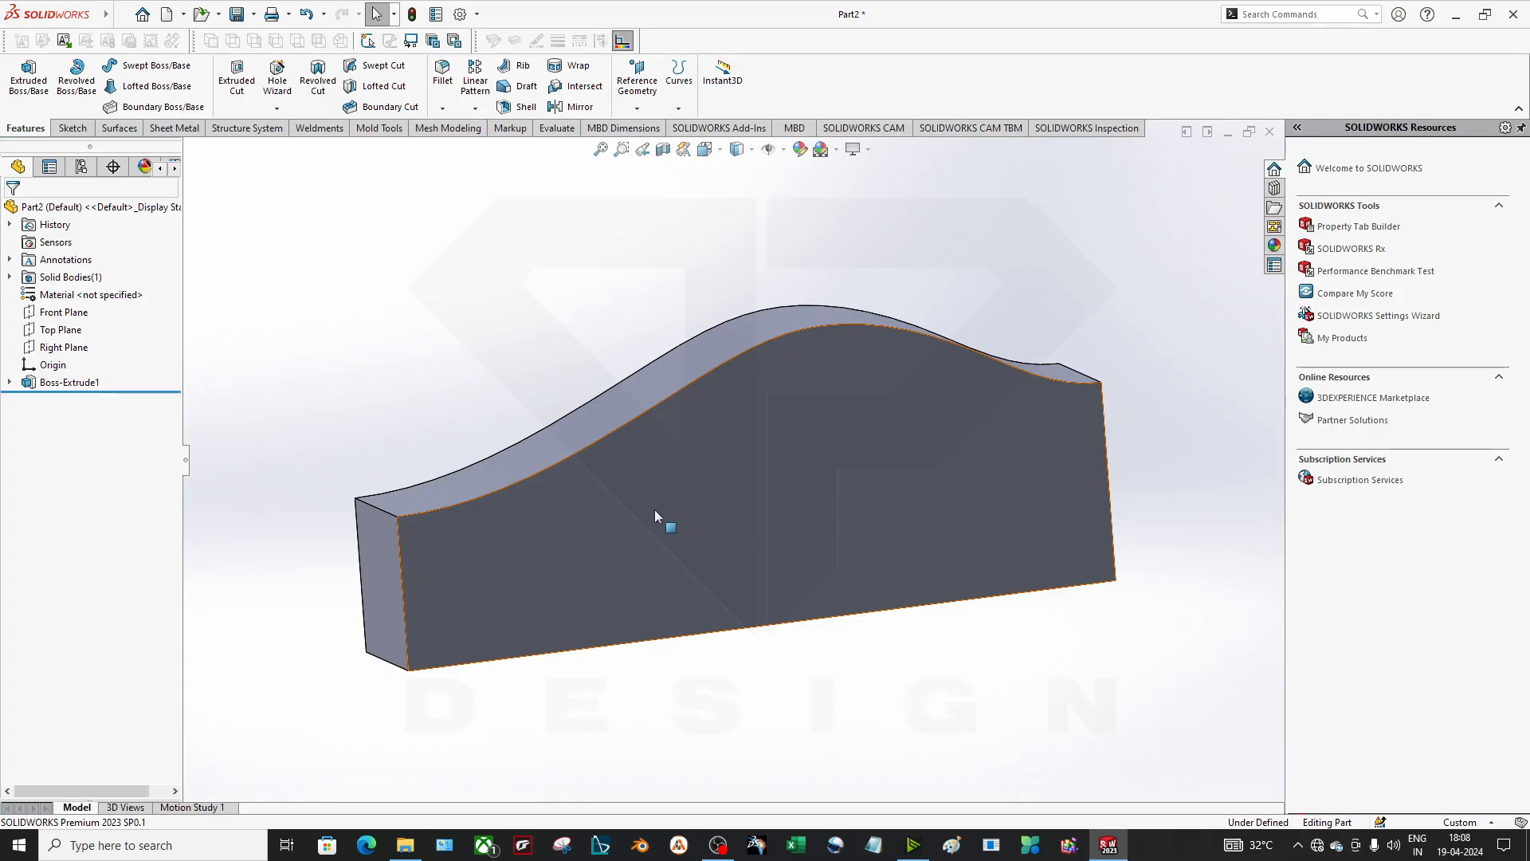
# - Create a Front Plane sketch containing the body's wavy top edge as a converted curve, and exit the sketch
pyautogui.press('space')
pyautogui.click(570, 535)
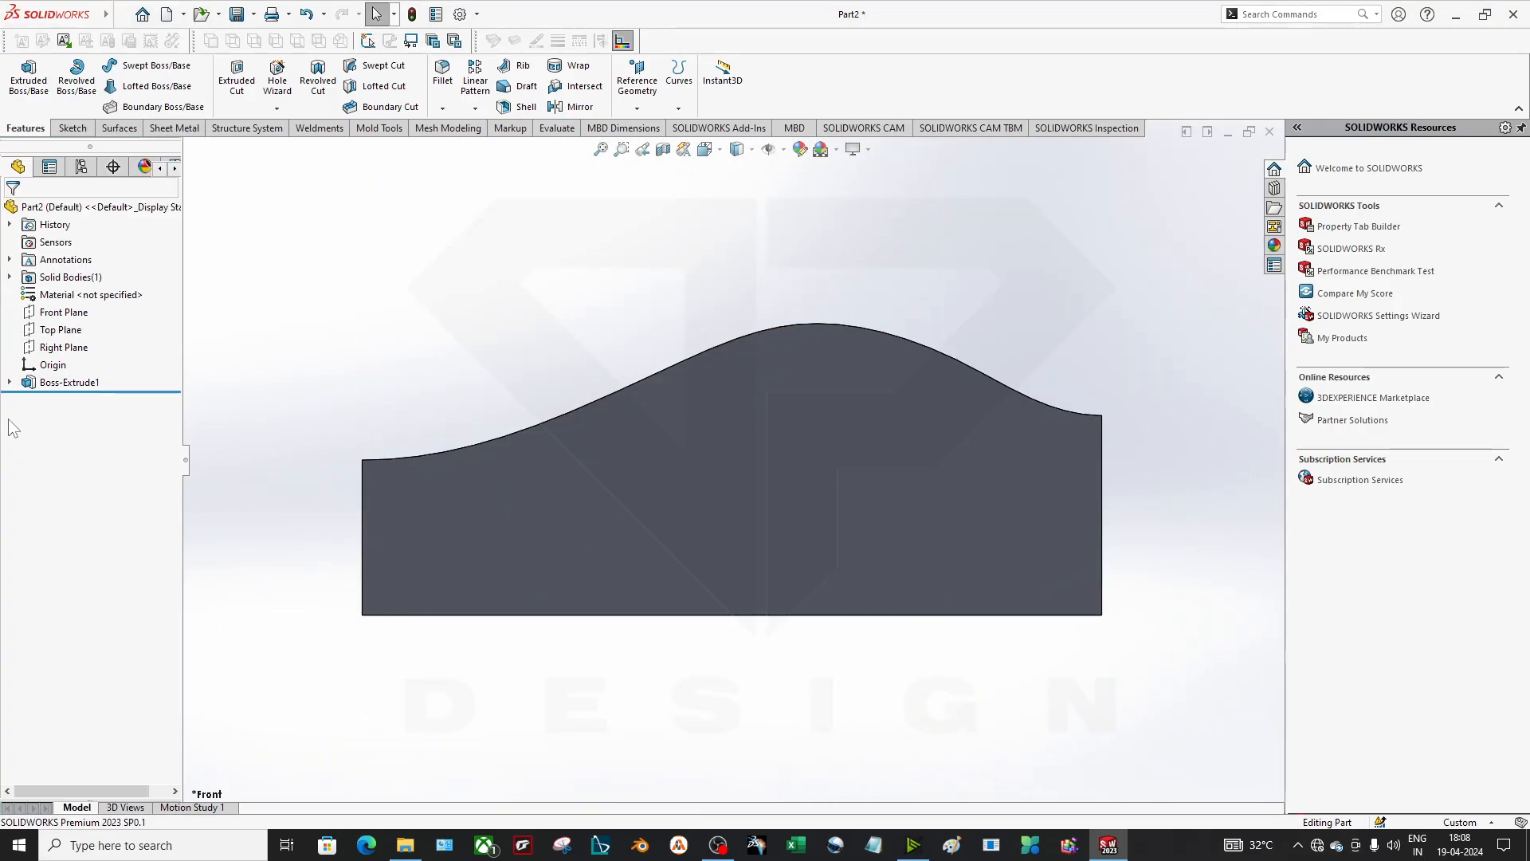
pyautogui.rightClick(63, 315)
pyautogui.click(76, 298)
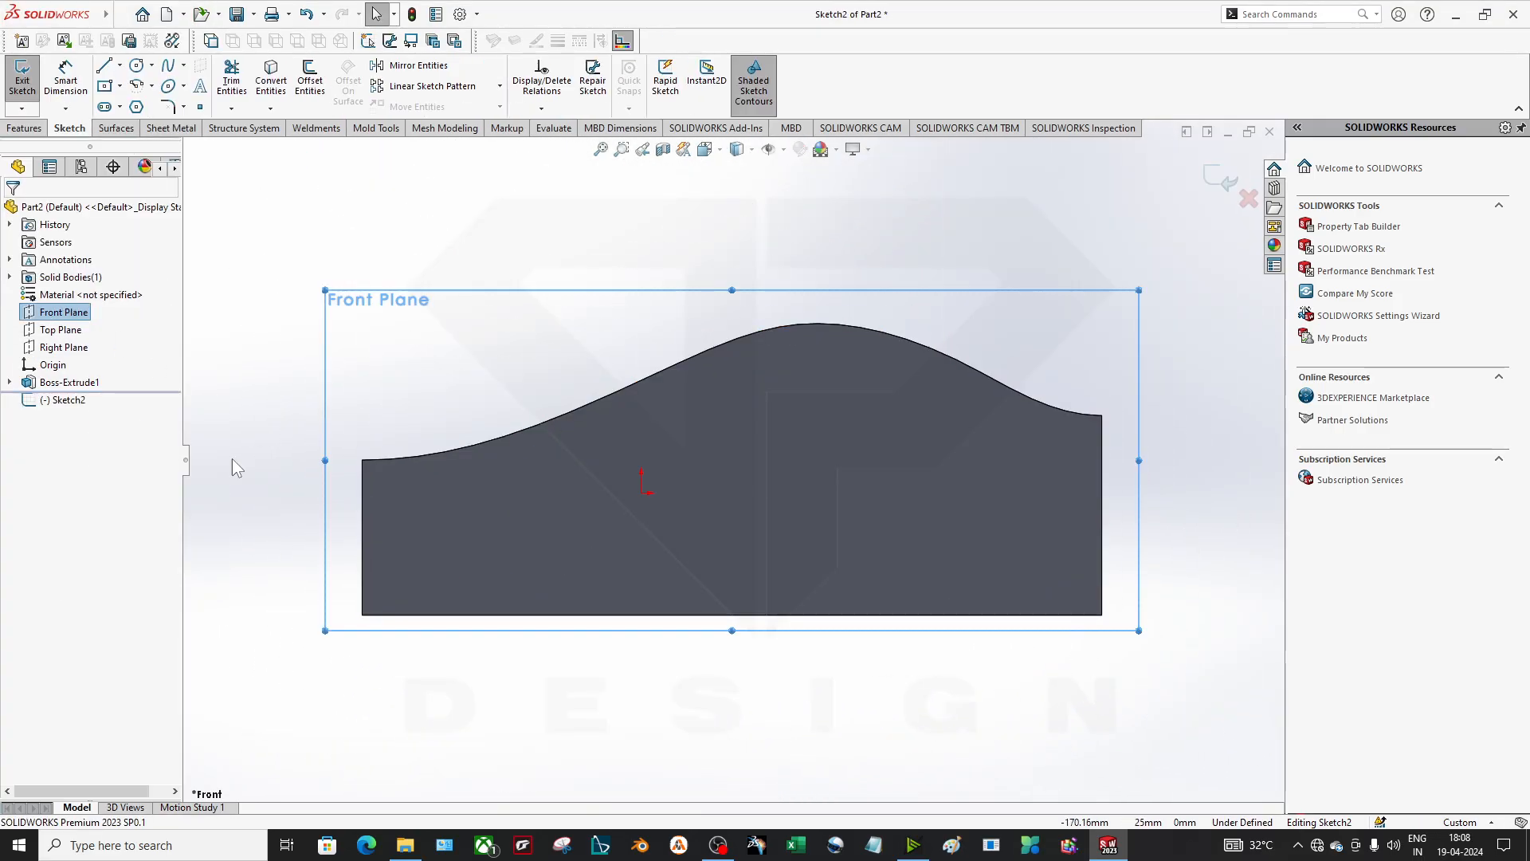
pyautogui.click(436, 454)
pyautogui.click(271, 80)
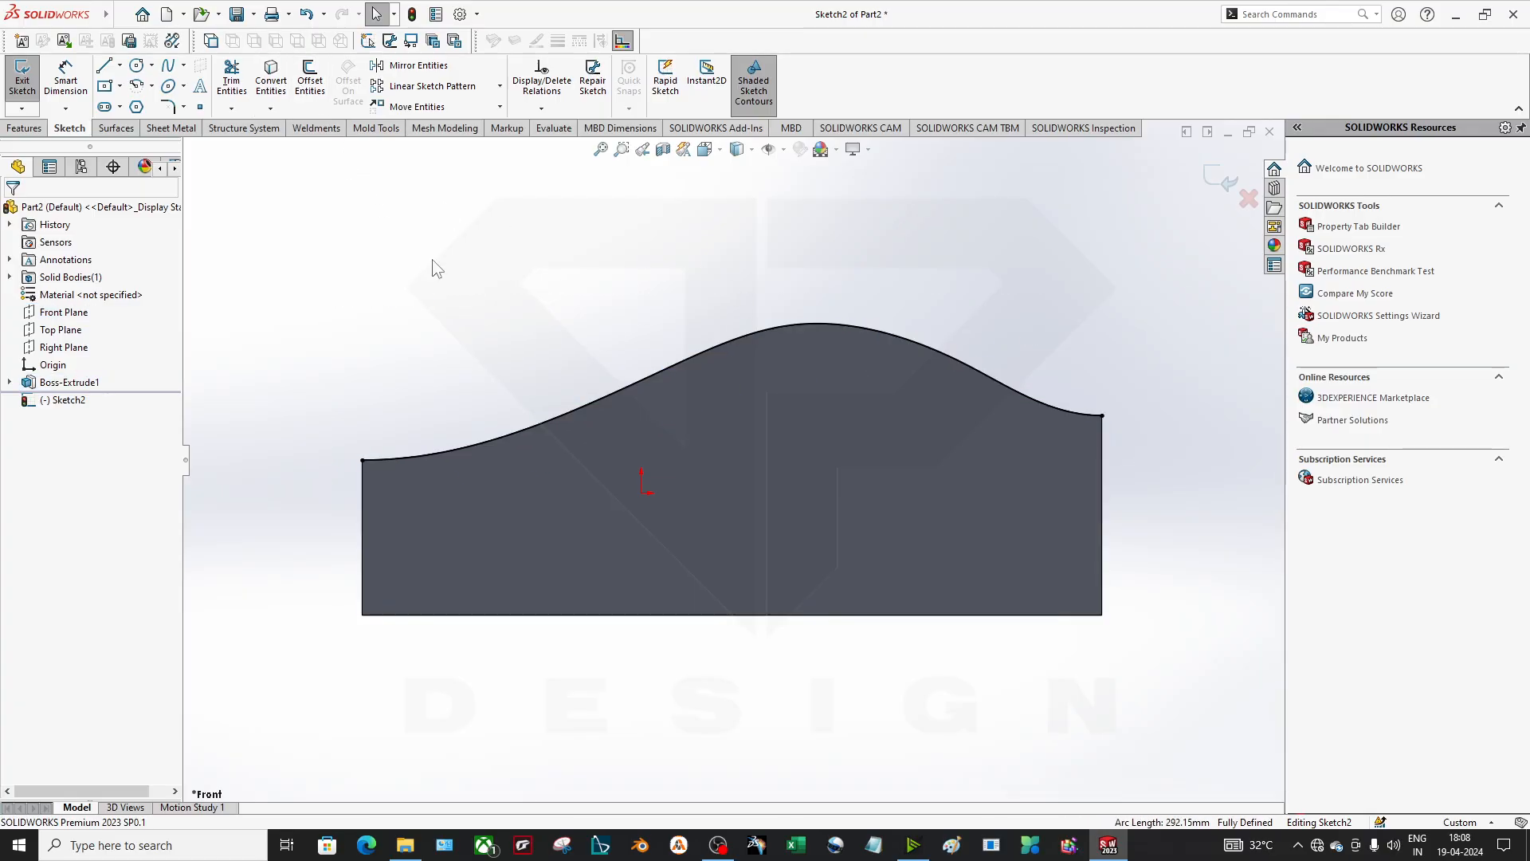
pyautogui.moveTo(434, 263); pyautogui.dragTo(697, 466, button='middle')
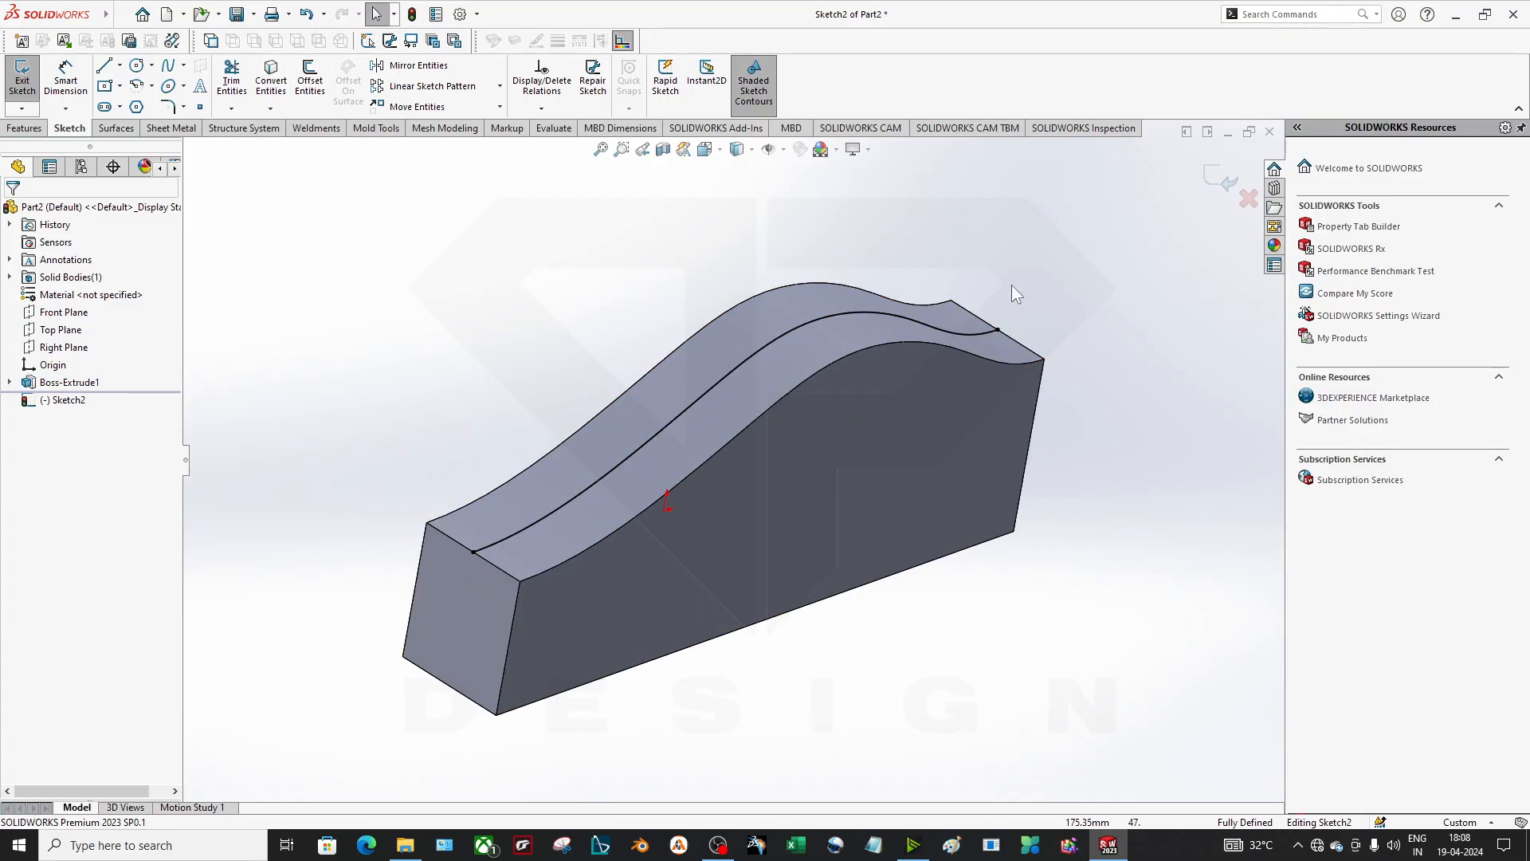
pyautogui.click(1208, 178)
# - In a new Front Plane sketch, draw a circle about 8 mm in diameter just above the low start of the wavy edge
pyautogui.moveTo(1090, 634); pyautogui.dragTo(843, 489, button='middle')
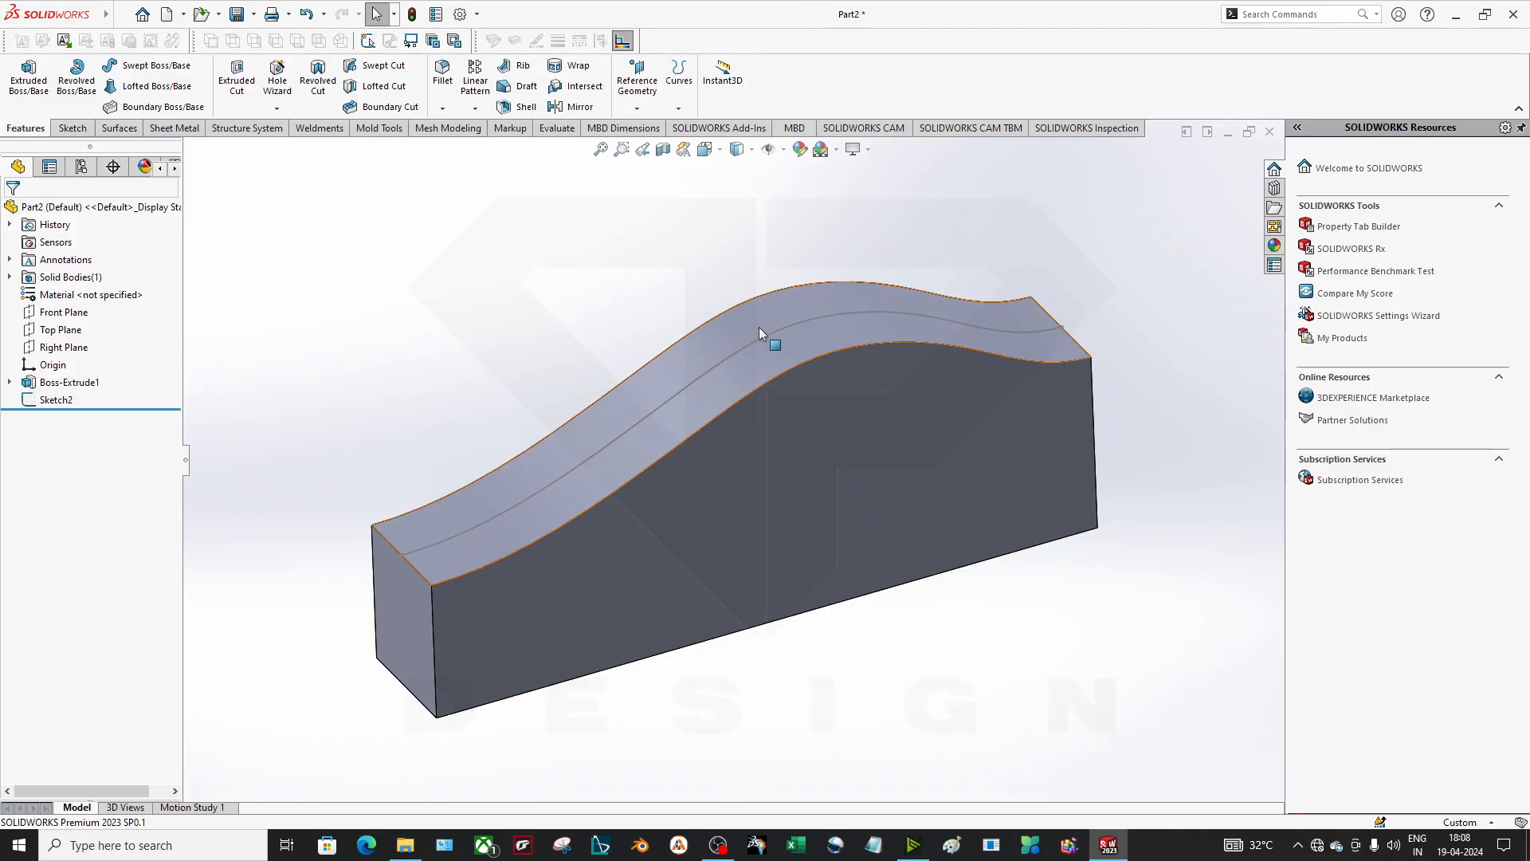
pyautogui.click(768, 346)
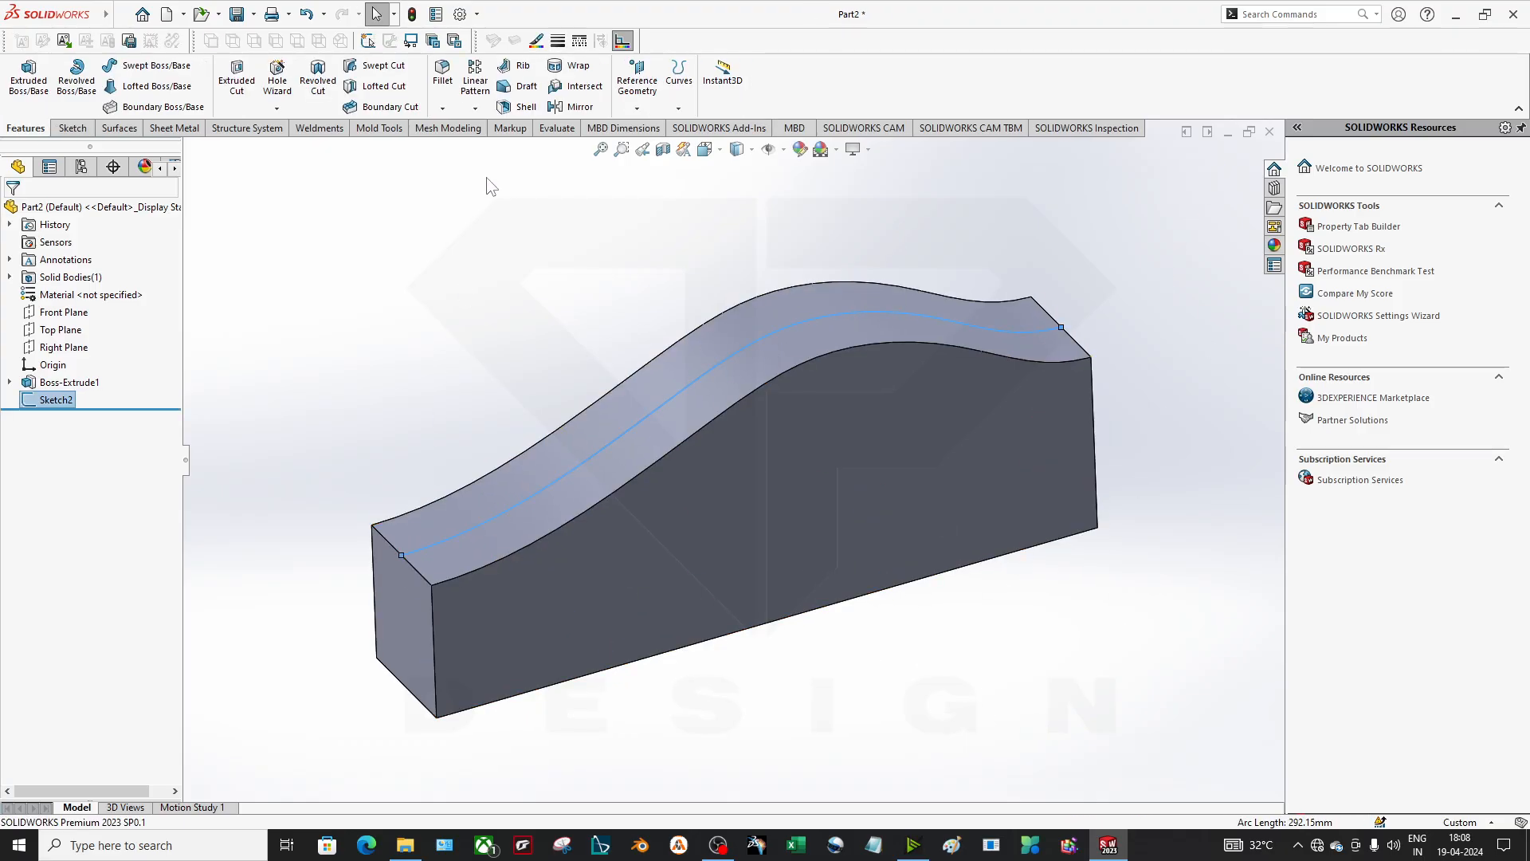
pyautogui.moveTo(915, 307); pyautogui.dragTo(929, 255, button='middle')
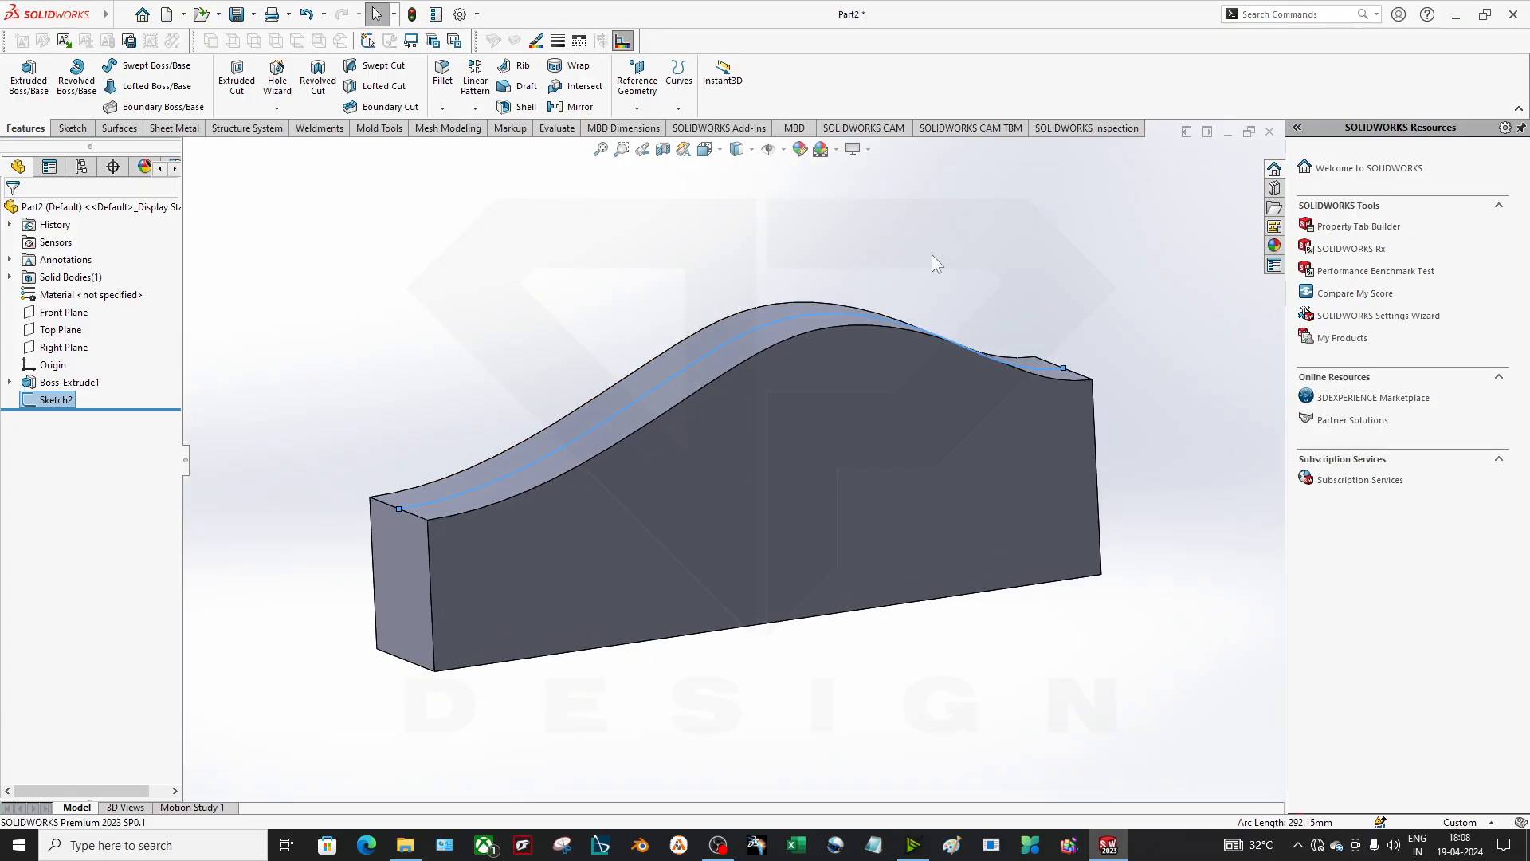
pyautogui.press('space')
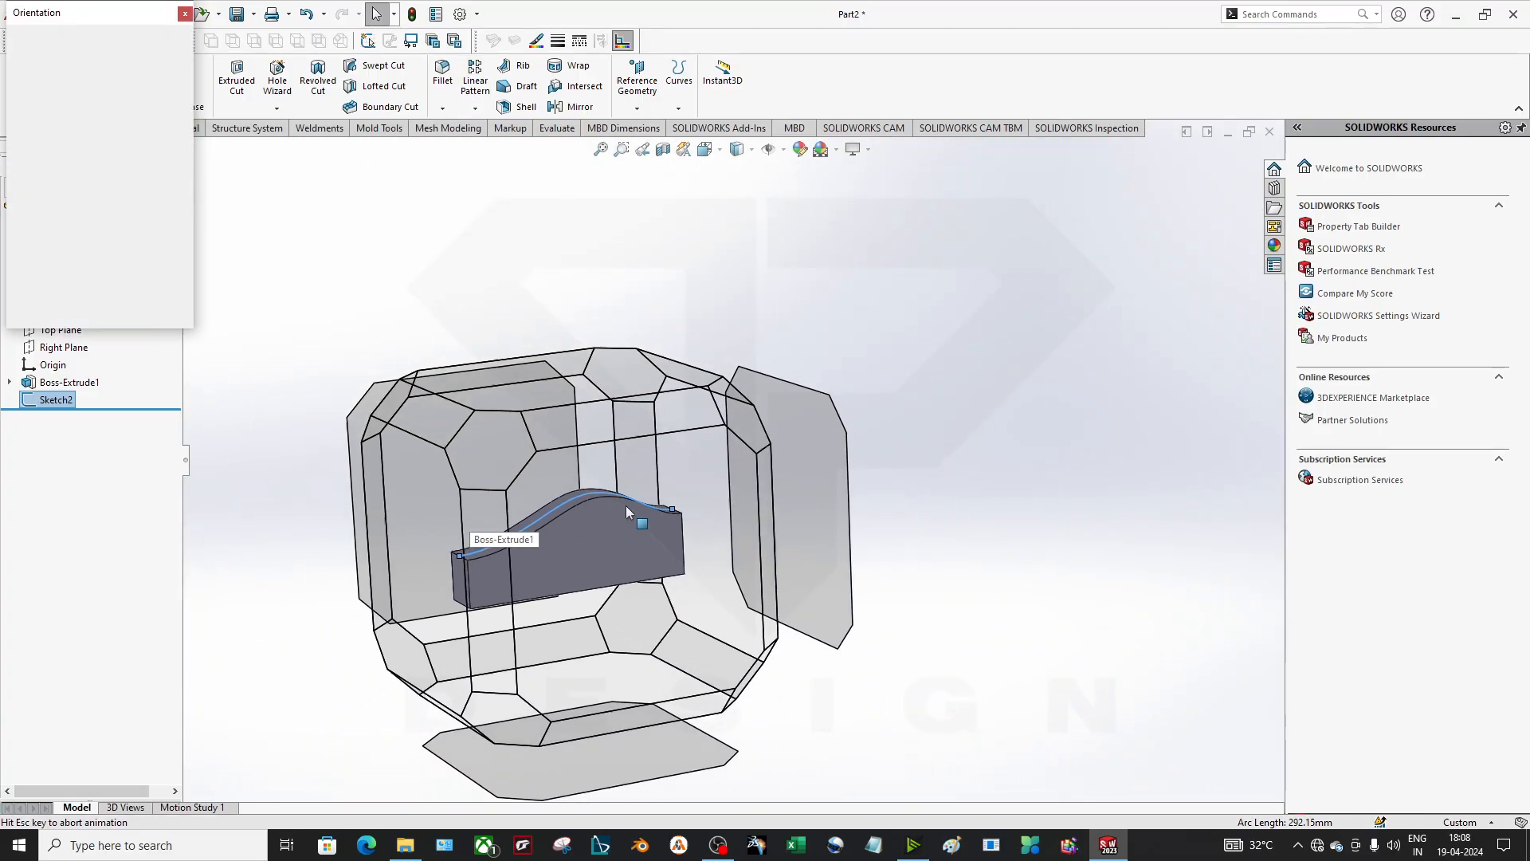
pyautogui.click(625, 505)
pyautogui.click(84, 124)
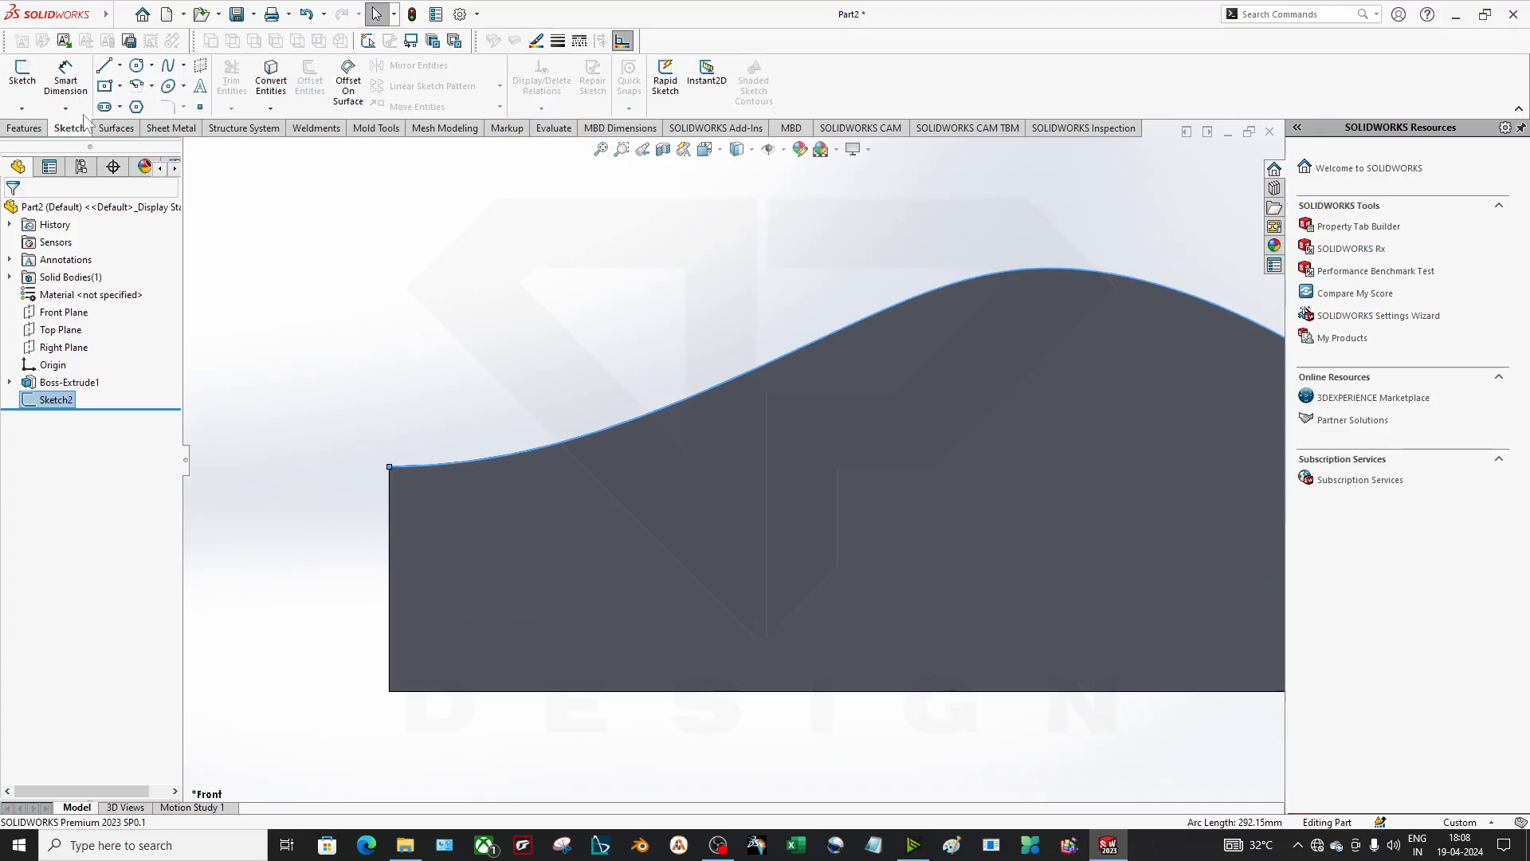
pyautogui.click(135, 67)
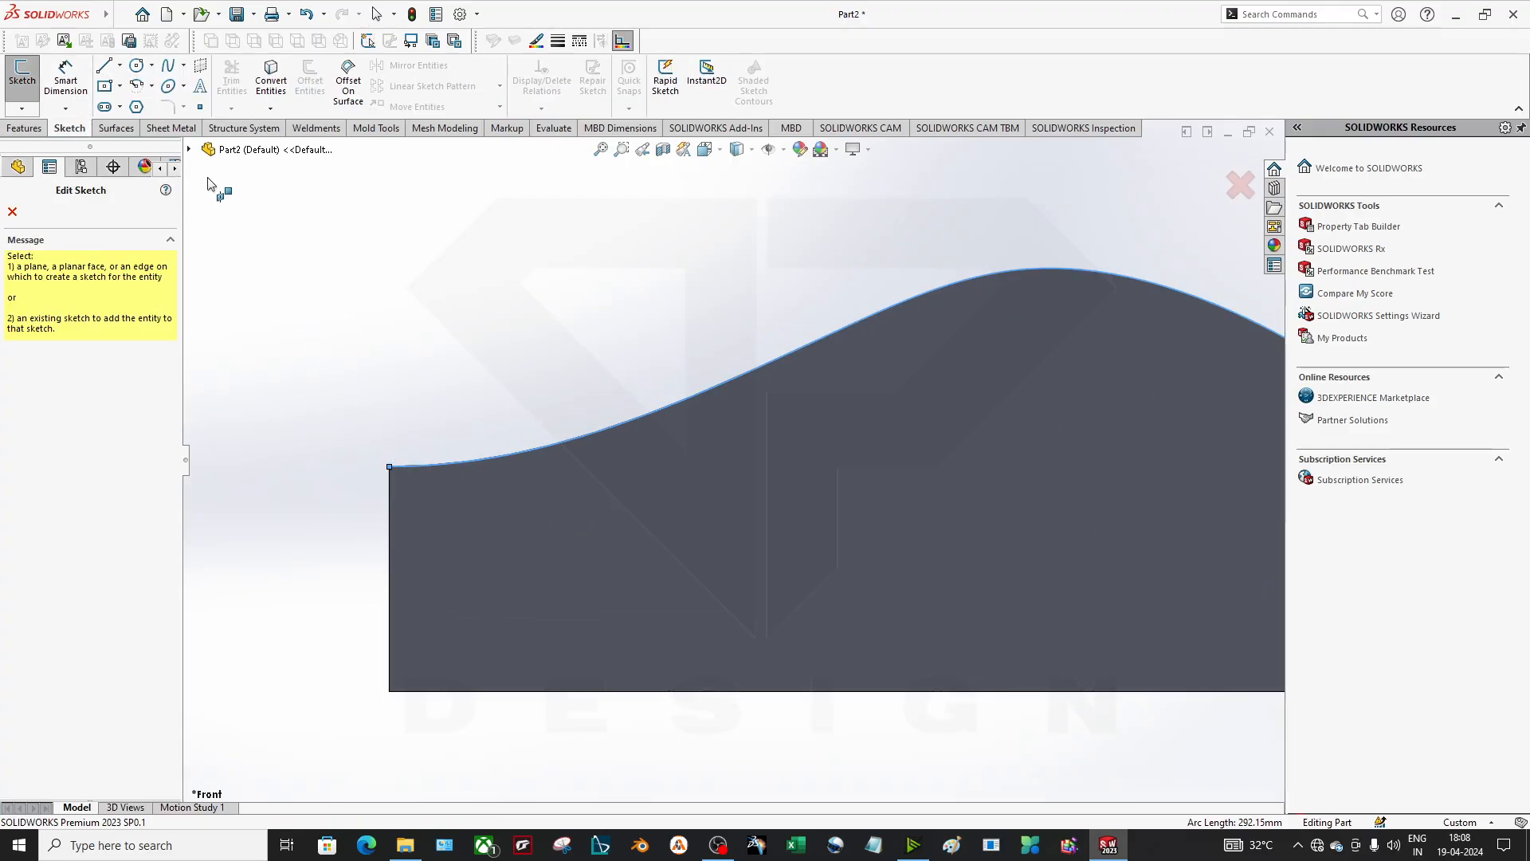
pyautogui.click(258, 255)
pyautogui.scroll(-5, 408, 468)
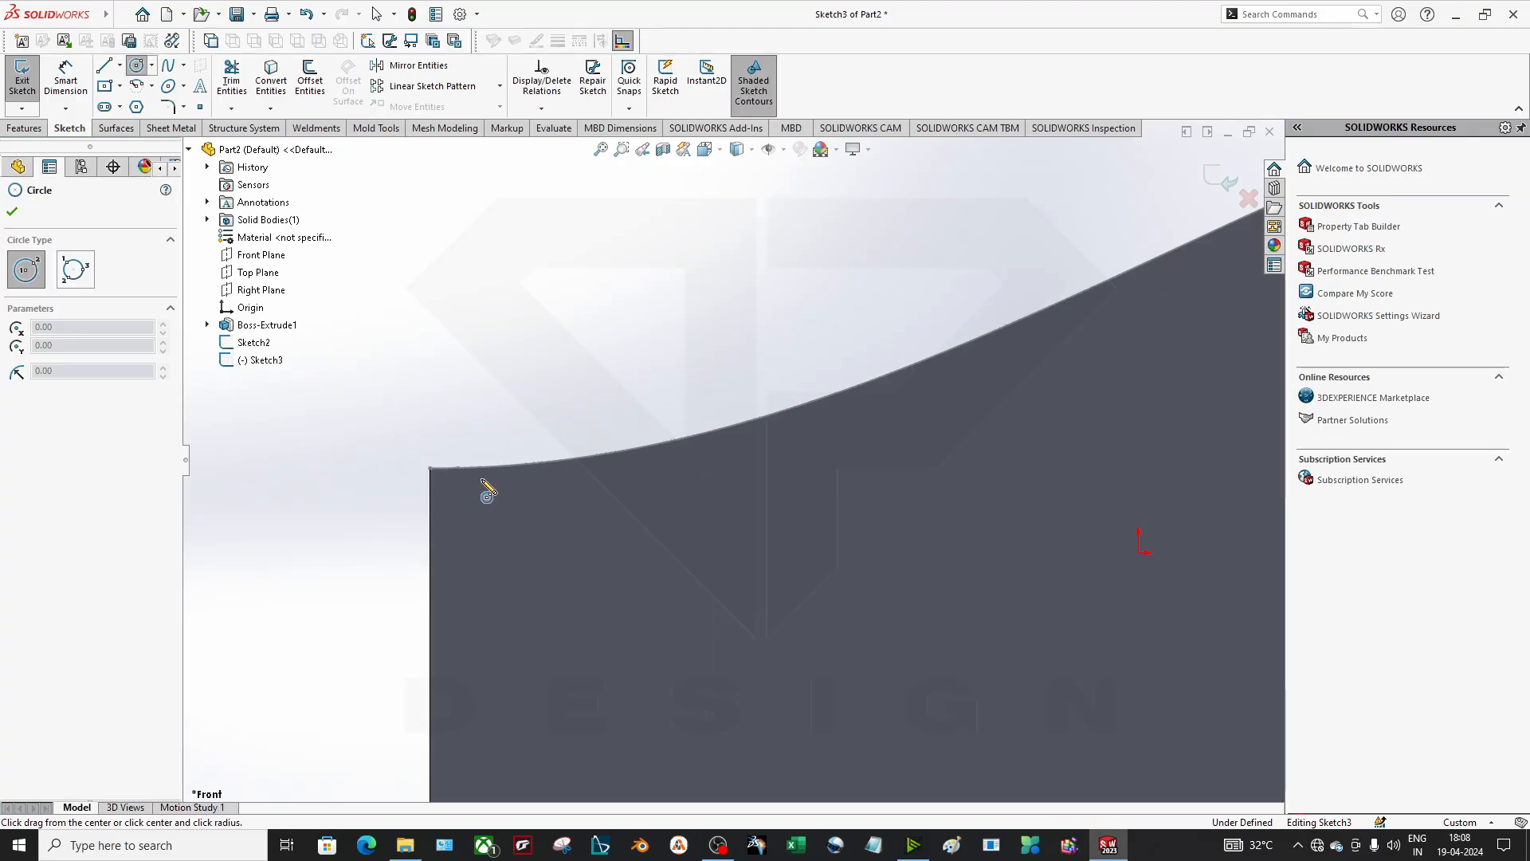
pyautogui.click(474, 435)
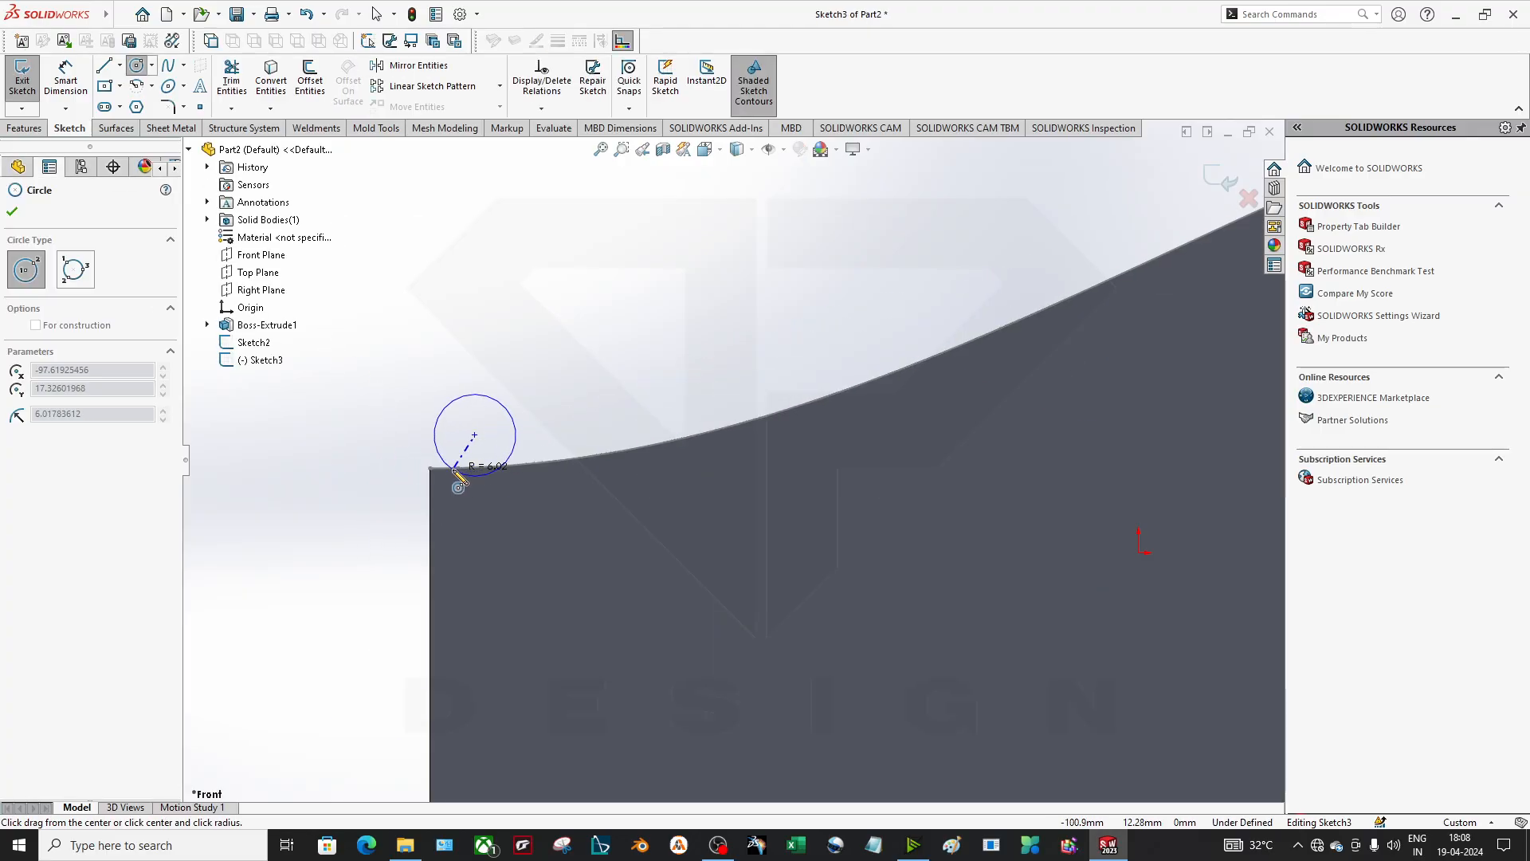
pyautogui.click(489, 455)
pyautogui.press('Escape')
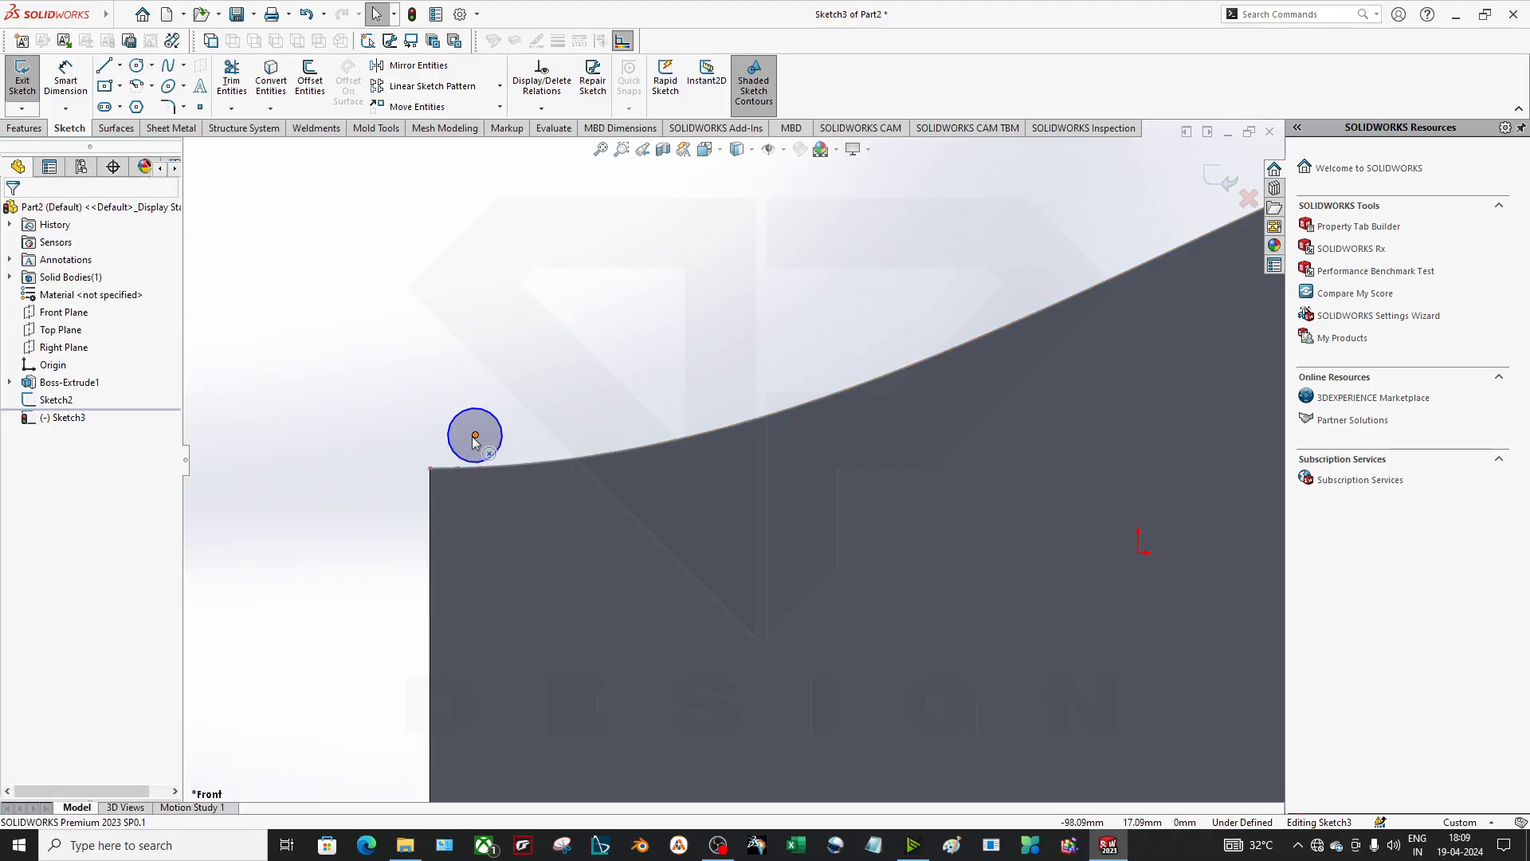
# - Move the circle slightly upward and make it tangent to the wavy top edge
pyautogui.click(475, 435)
pyautogui.moveTo(475, 442); pyautogui.dragTo(470, 417)
pyautogui.click(476, 444)
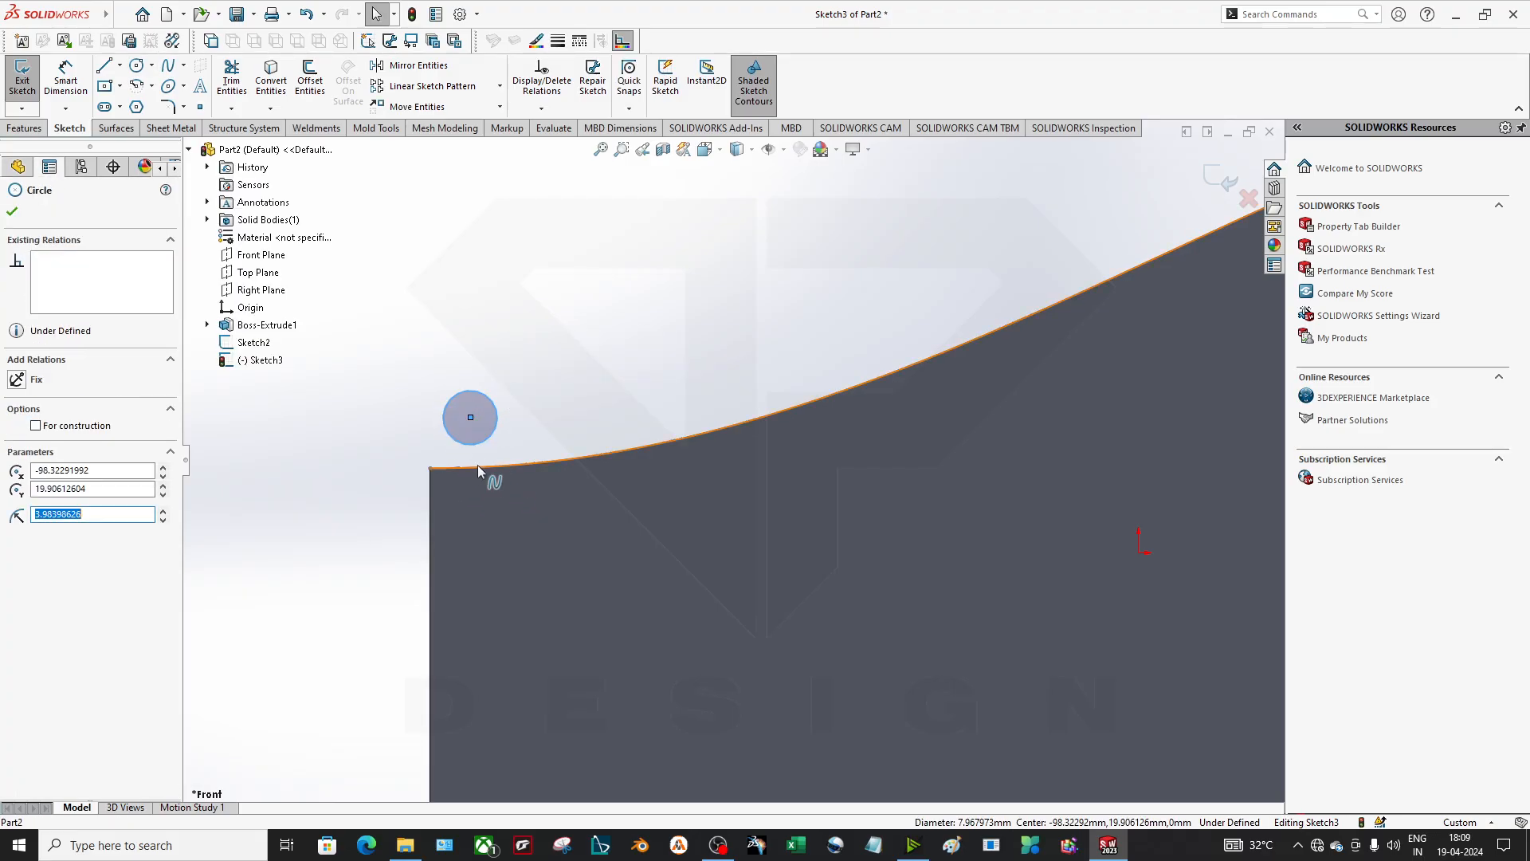
pyautogui.keyDown('ctrl'); pyautogui.click(478, 467); pyautogui.keyUp('ctrl')
pyautogui.click(19, 470)
pyautogui.click(317, 445)
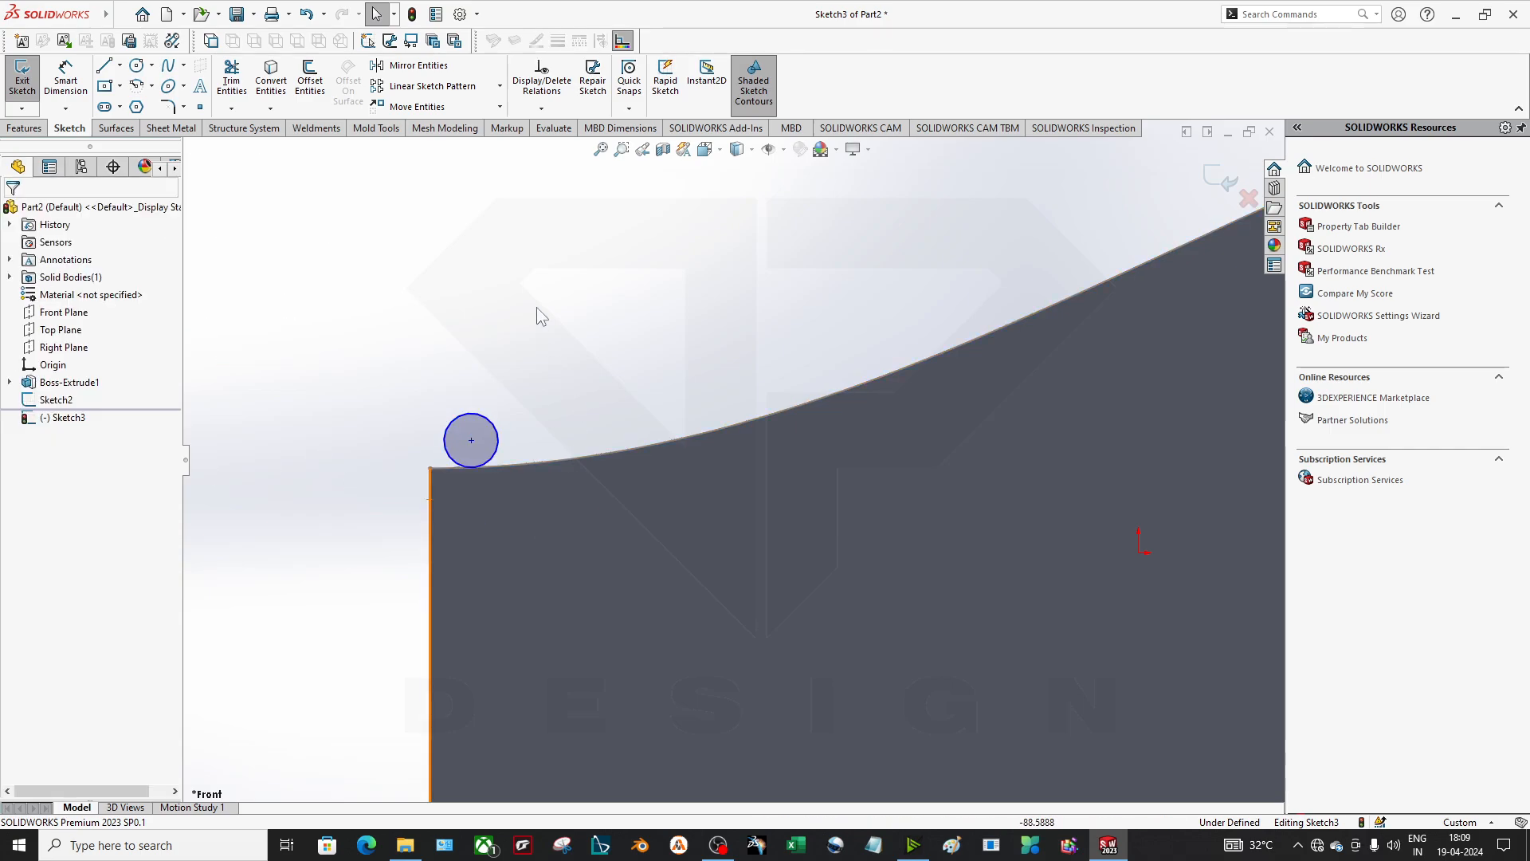
# - Extrude the circle 50 mm with the Mid Plane end condition as a separate, unmerged cylinder across the wavy surface
pyautogui.click(24, 128)
pyautogui.click(29, 80)
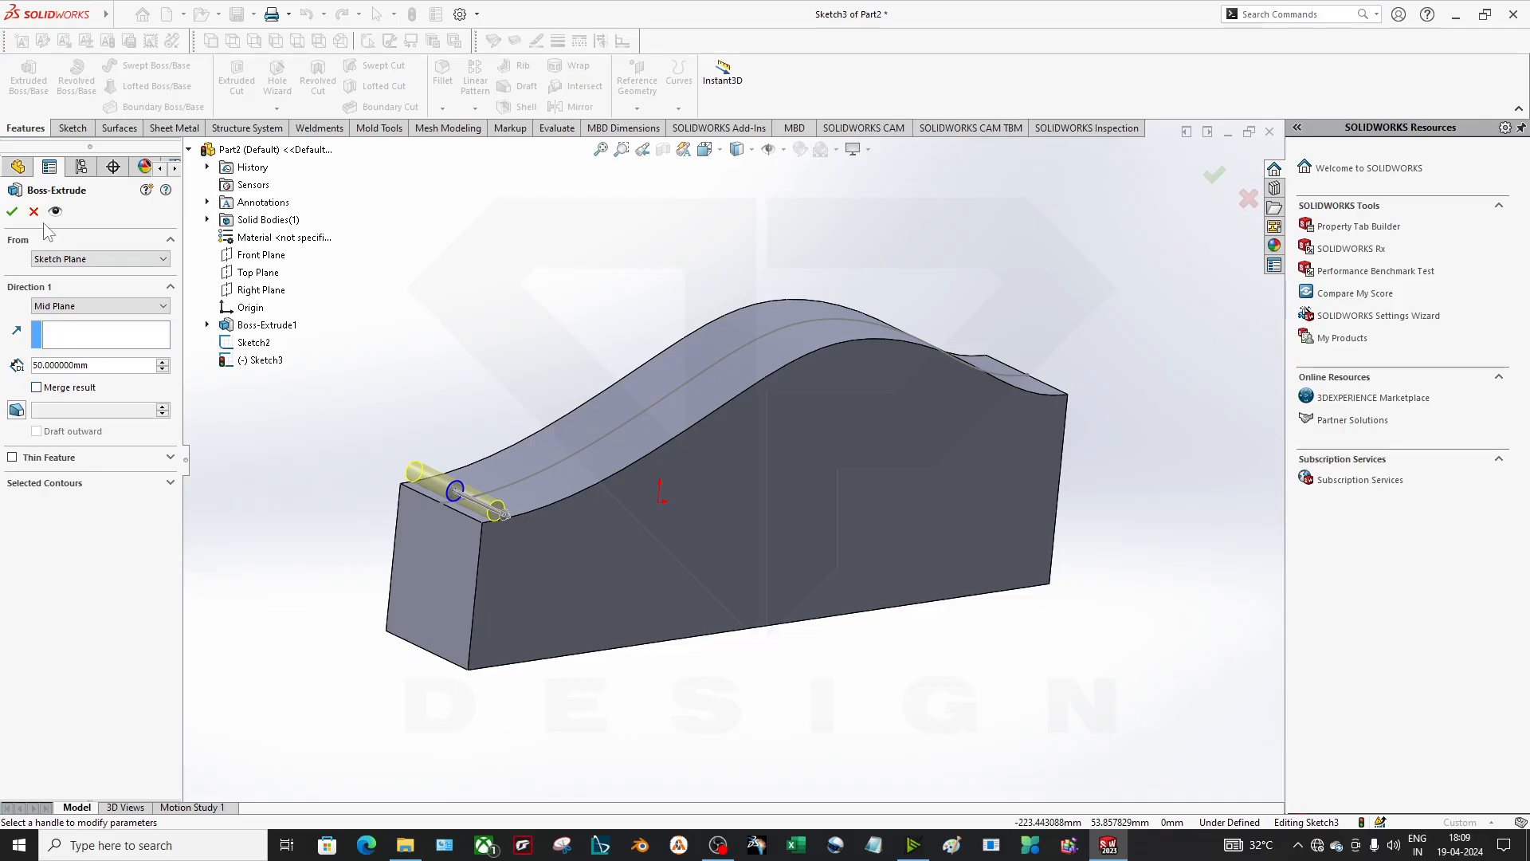
pyautogui.click(12, 211)
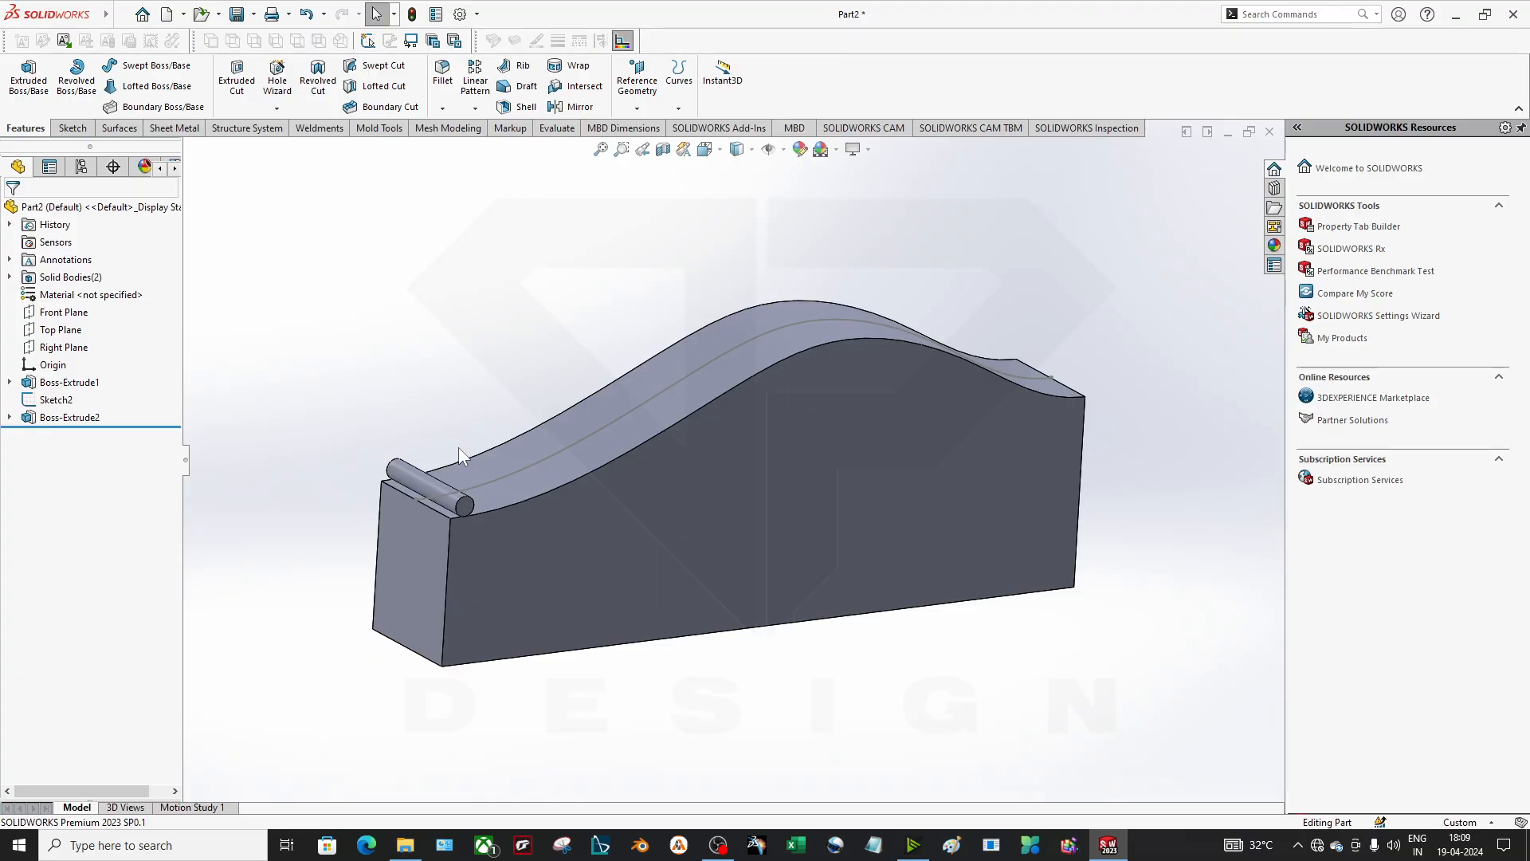
pyautogui.scroll(-1, 582, 479)
pyautogui.moveTo(575, 486); pyautogui.dragTo(543, 499, button='middle')
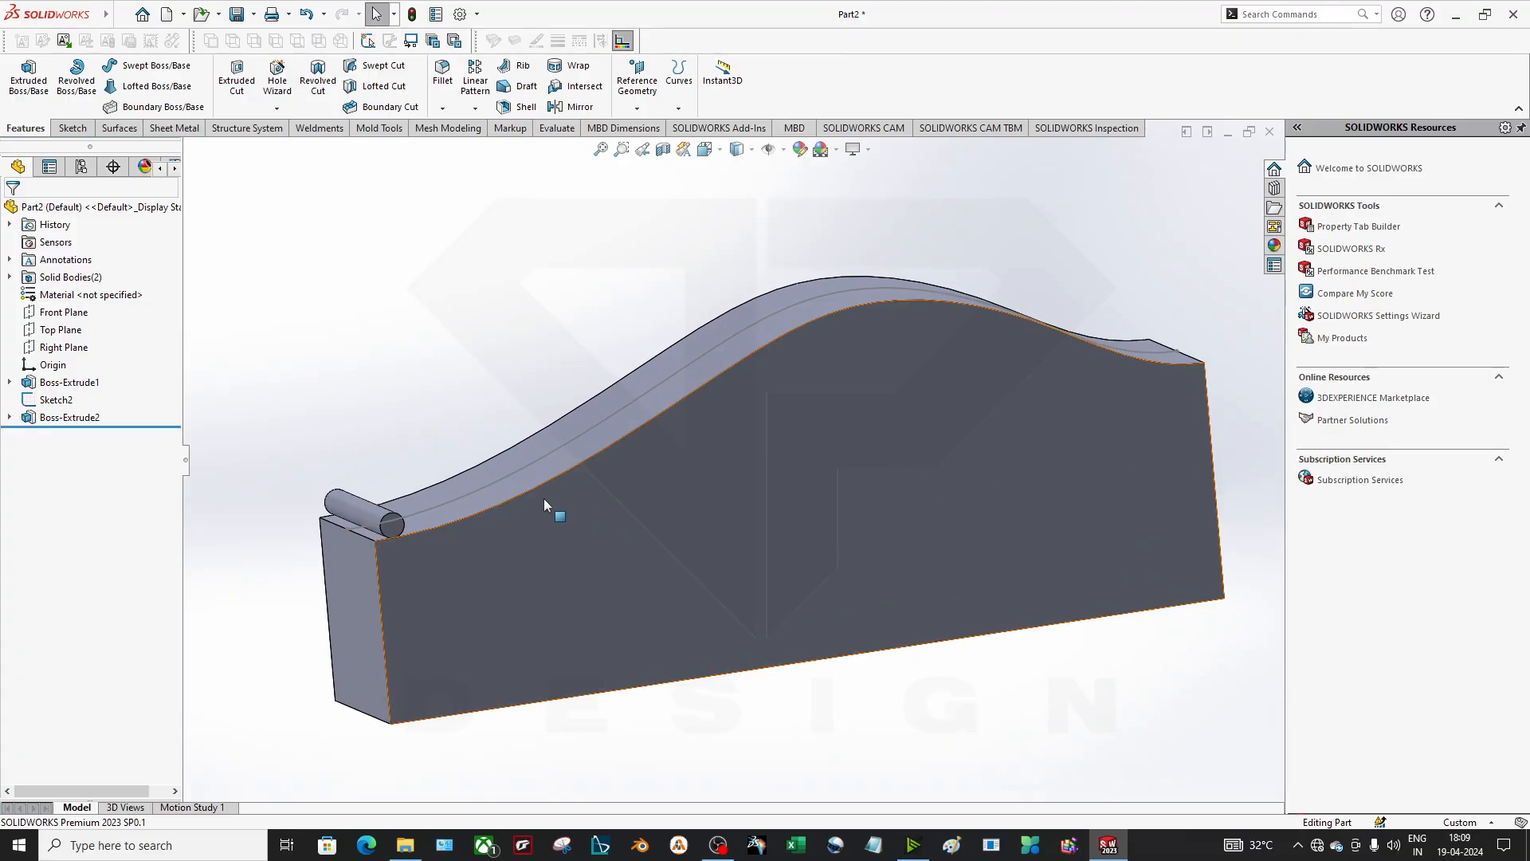
pyautogui.click(749, 630)
pyautogui.moveTo(803, 680); pyautogui.dragTo(816, 694, button='middle')
pyautogui.click(829, 758)
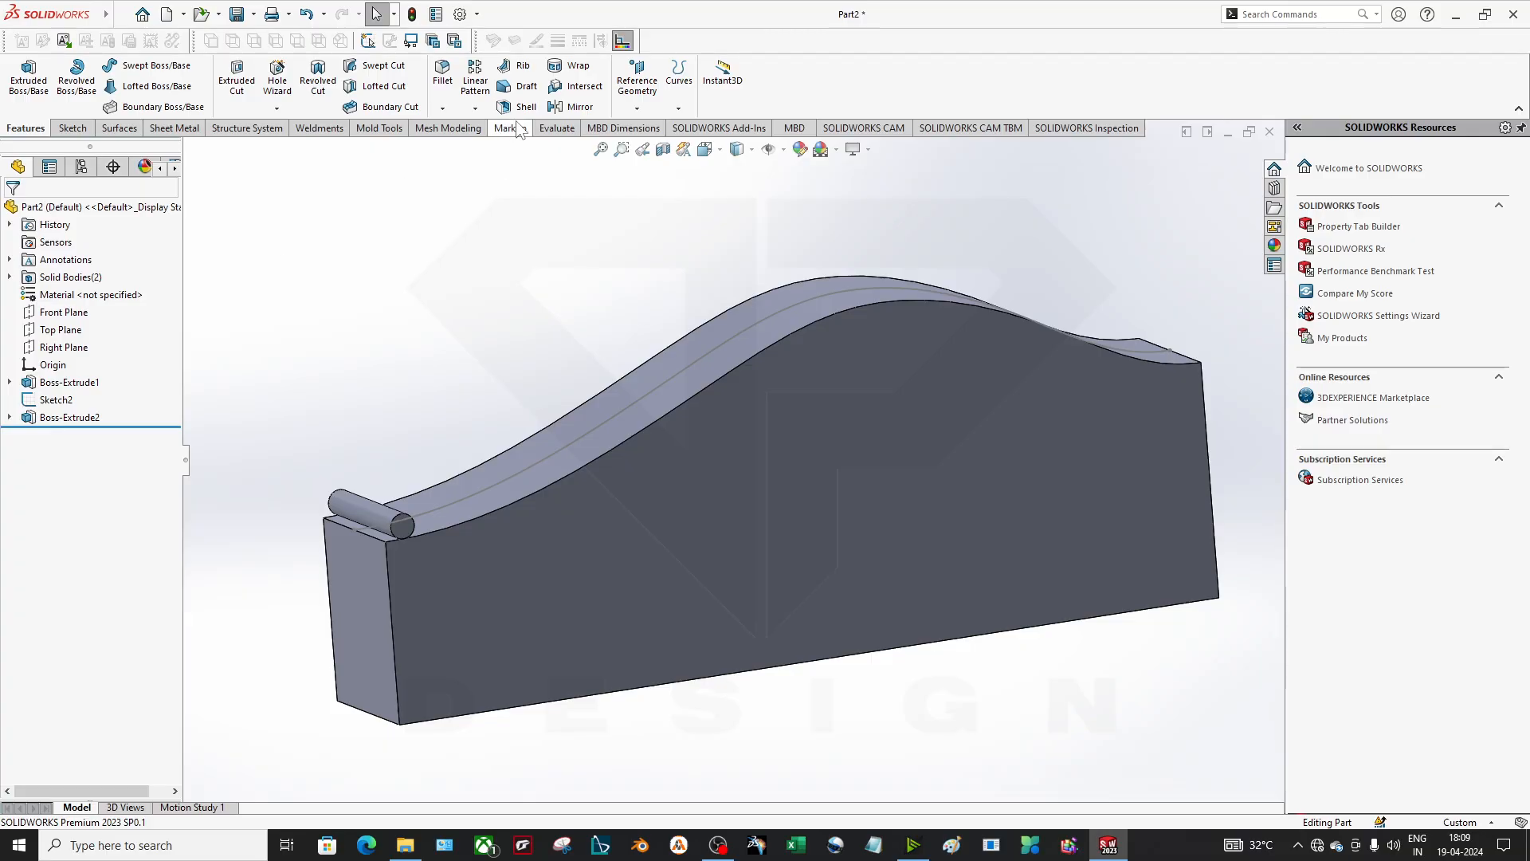
pyautogui.click(476, 109)
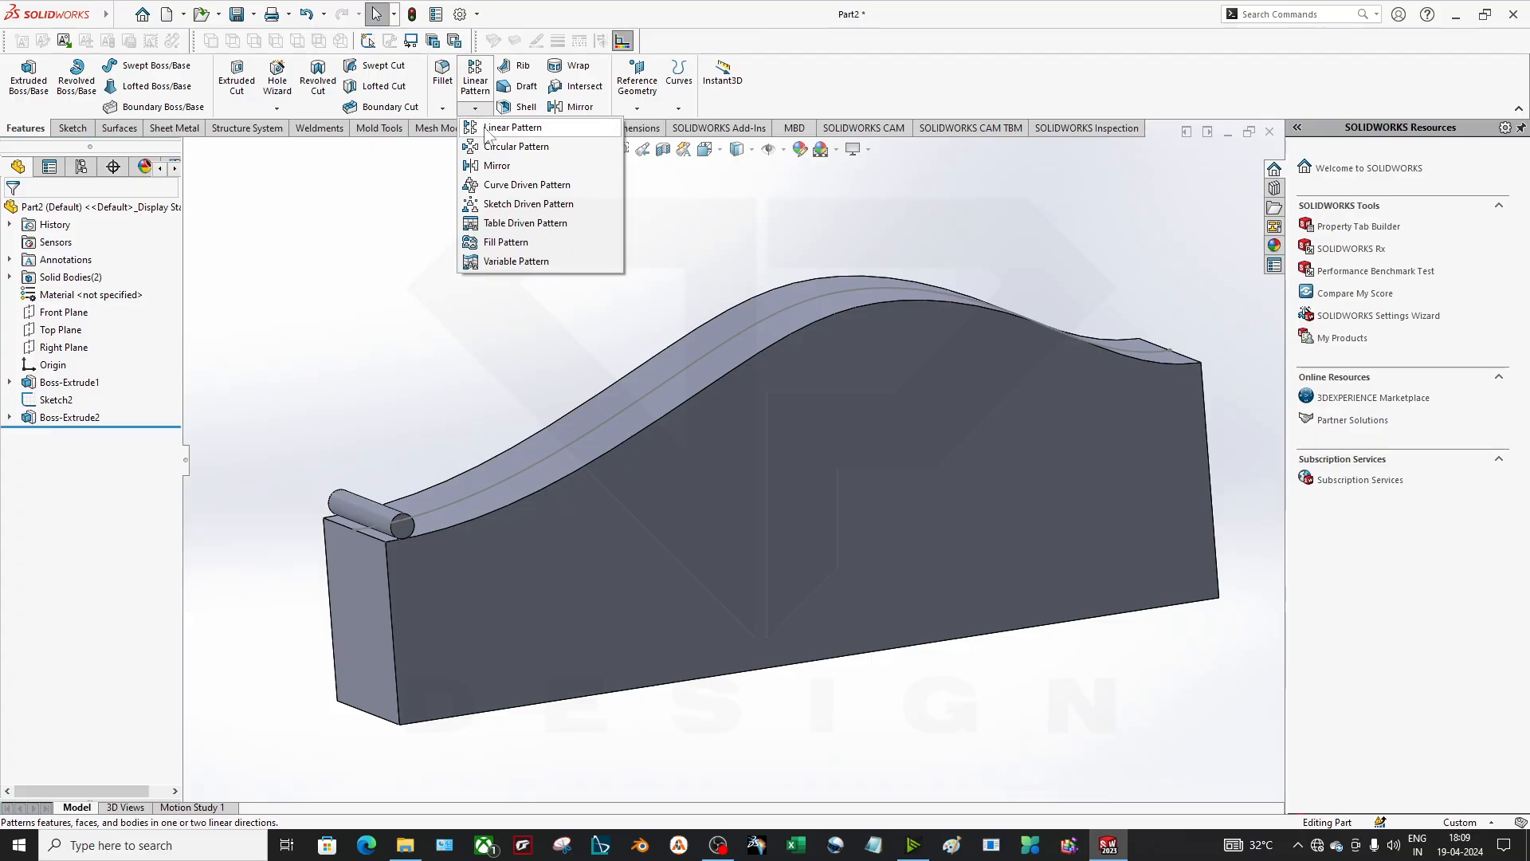
pyautogui.click(538, 168)
pyautogui.scroll(2, 621, 403)
pyautogui.moveTo(622, 408); pyautogui.dragTo(561, 406, button='middle')
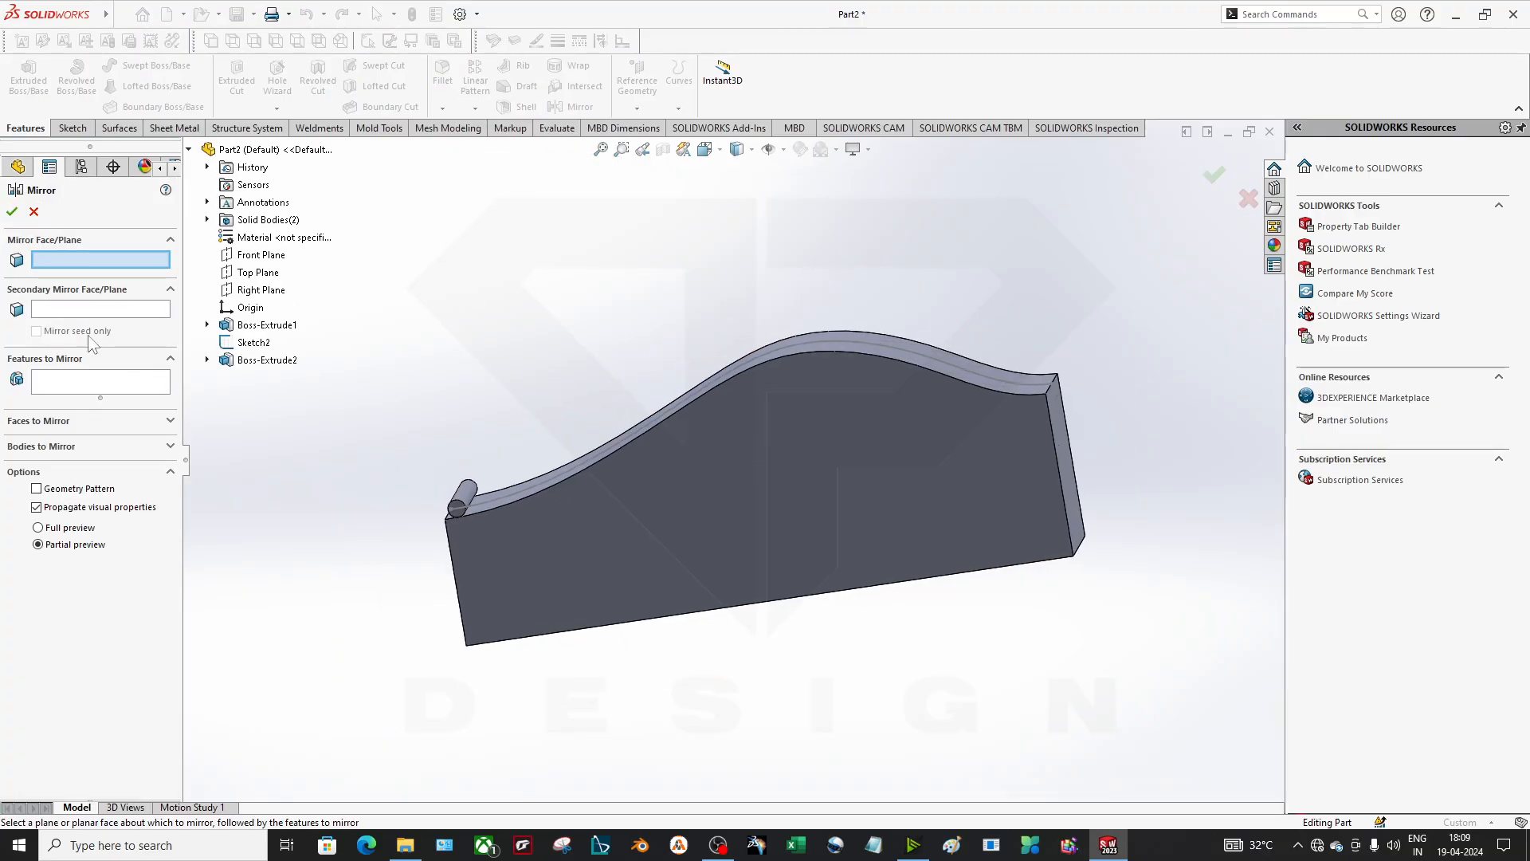
pyautogui.click(1064, 447)
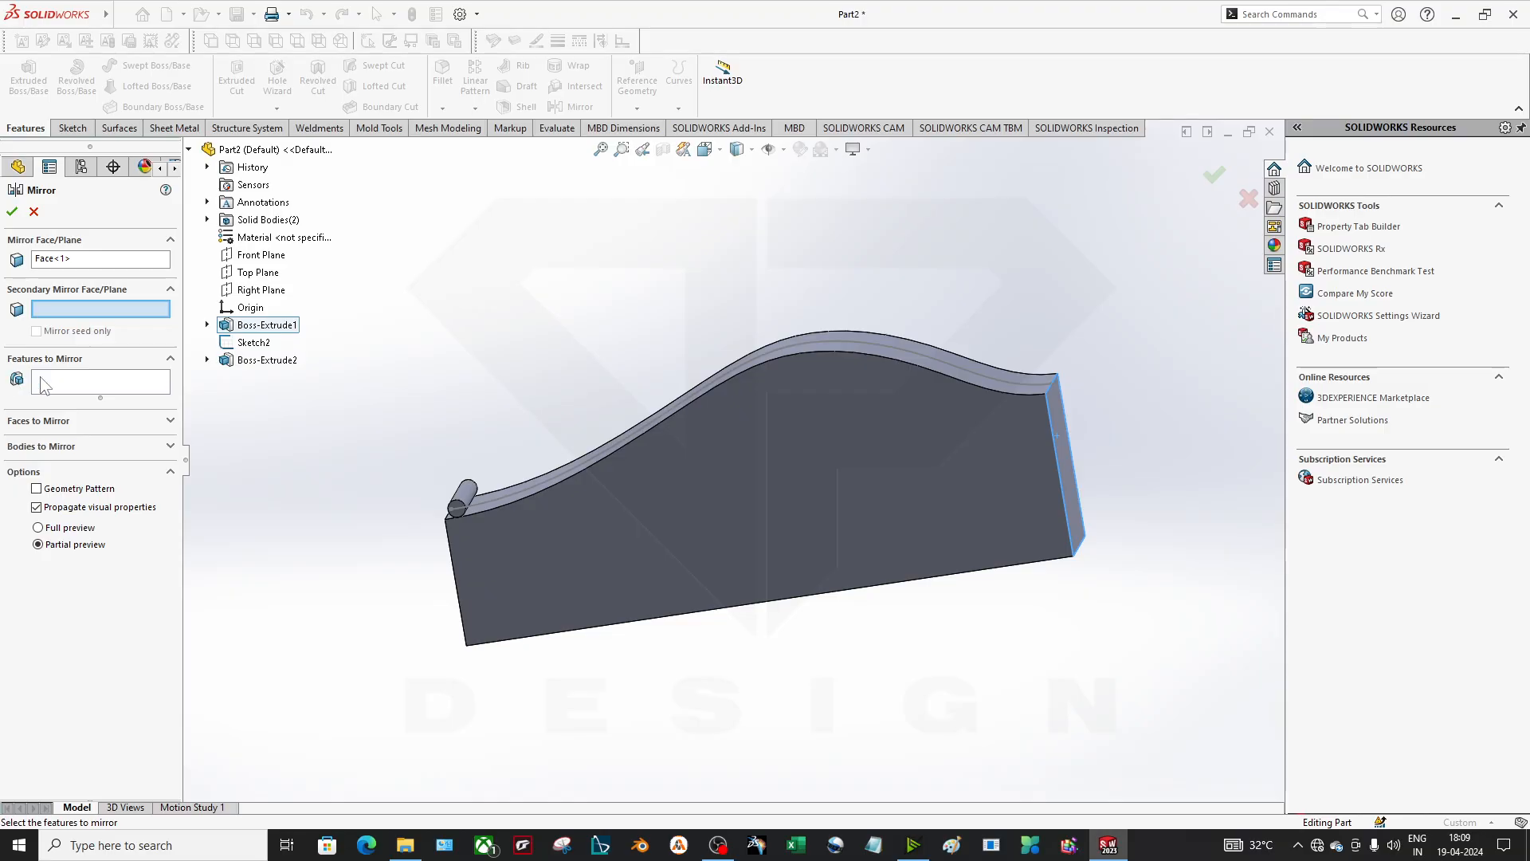
pyautogui.click(650, 476)
pyautogui.moveTo(467, 577); pyautogui.dragTo(794, 519, button='middle')
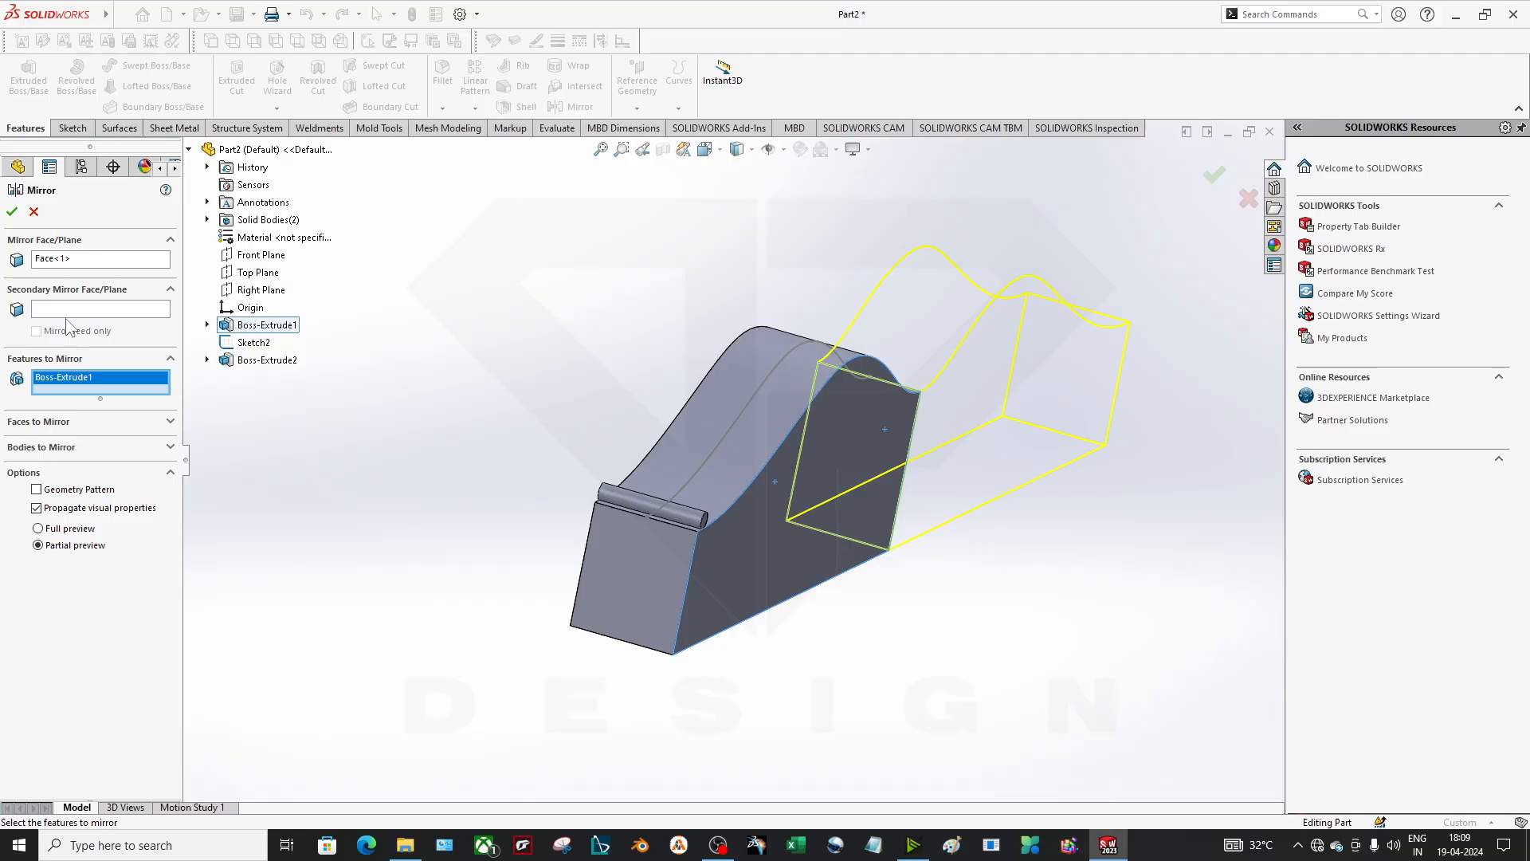
pyautogui.click(33, 212)
# - Start a Curve Driven Pattern using the wavy sketch curve as Direction 1 and the cylinder extrusion as the feature to pattern
pyautogui.click(474, 109)
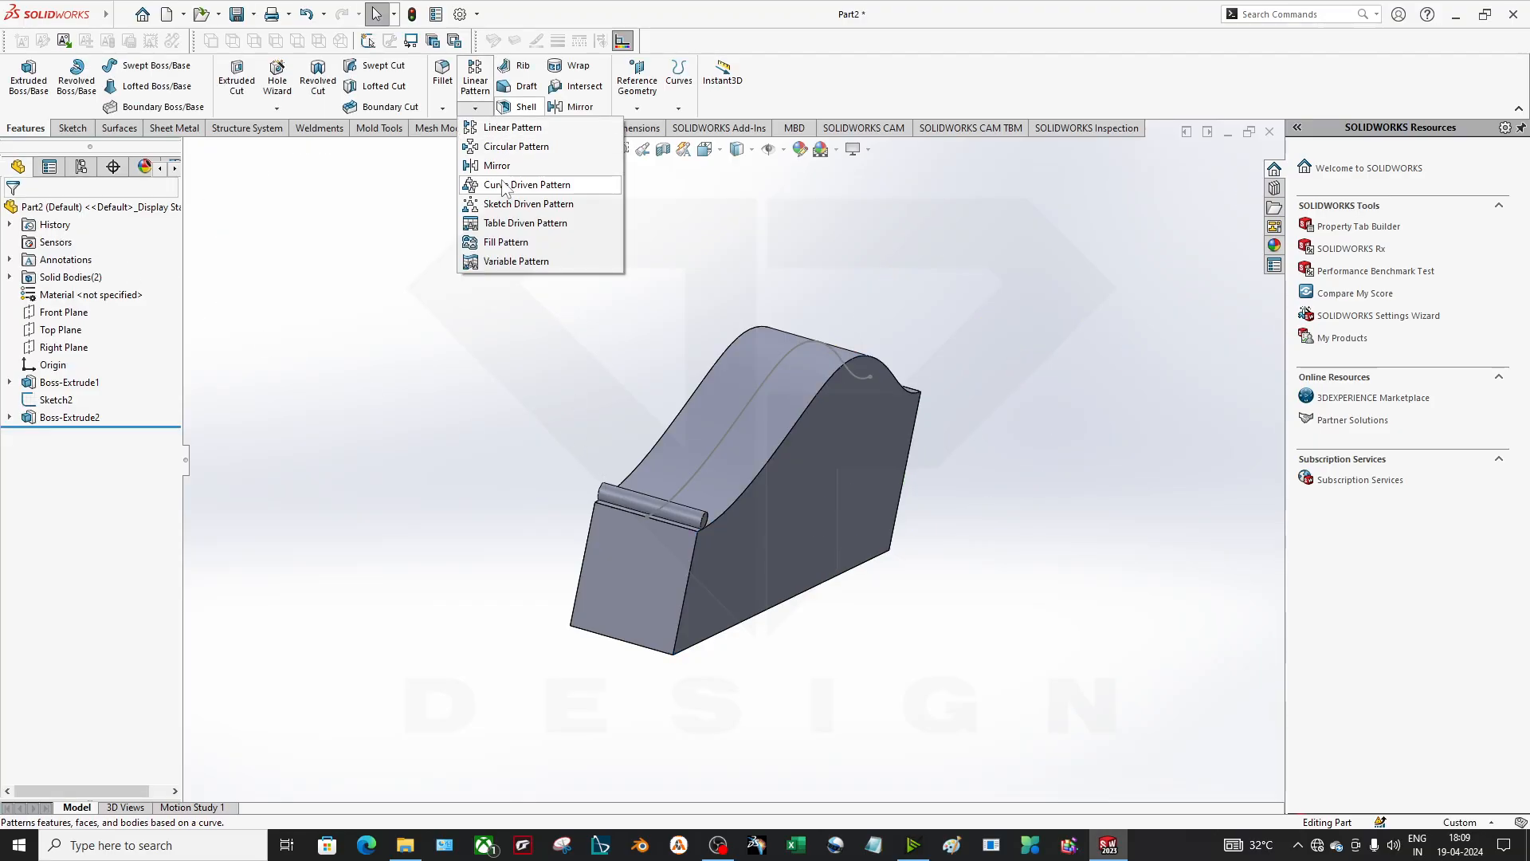
pyautogui.click(507, 188)
pyautogui.moveTo(728, 540)
pyautogui.mouseDown(button='middle')
pyautogui.moveTo(663, 478)
pyautogui.moveTo(782, 328)
pyautogui.mouseUp(button='middle')
pyautogui.click(651, 449)
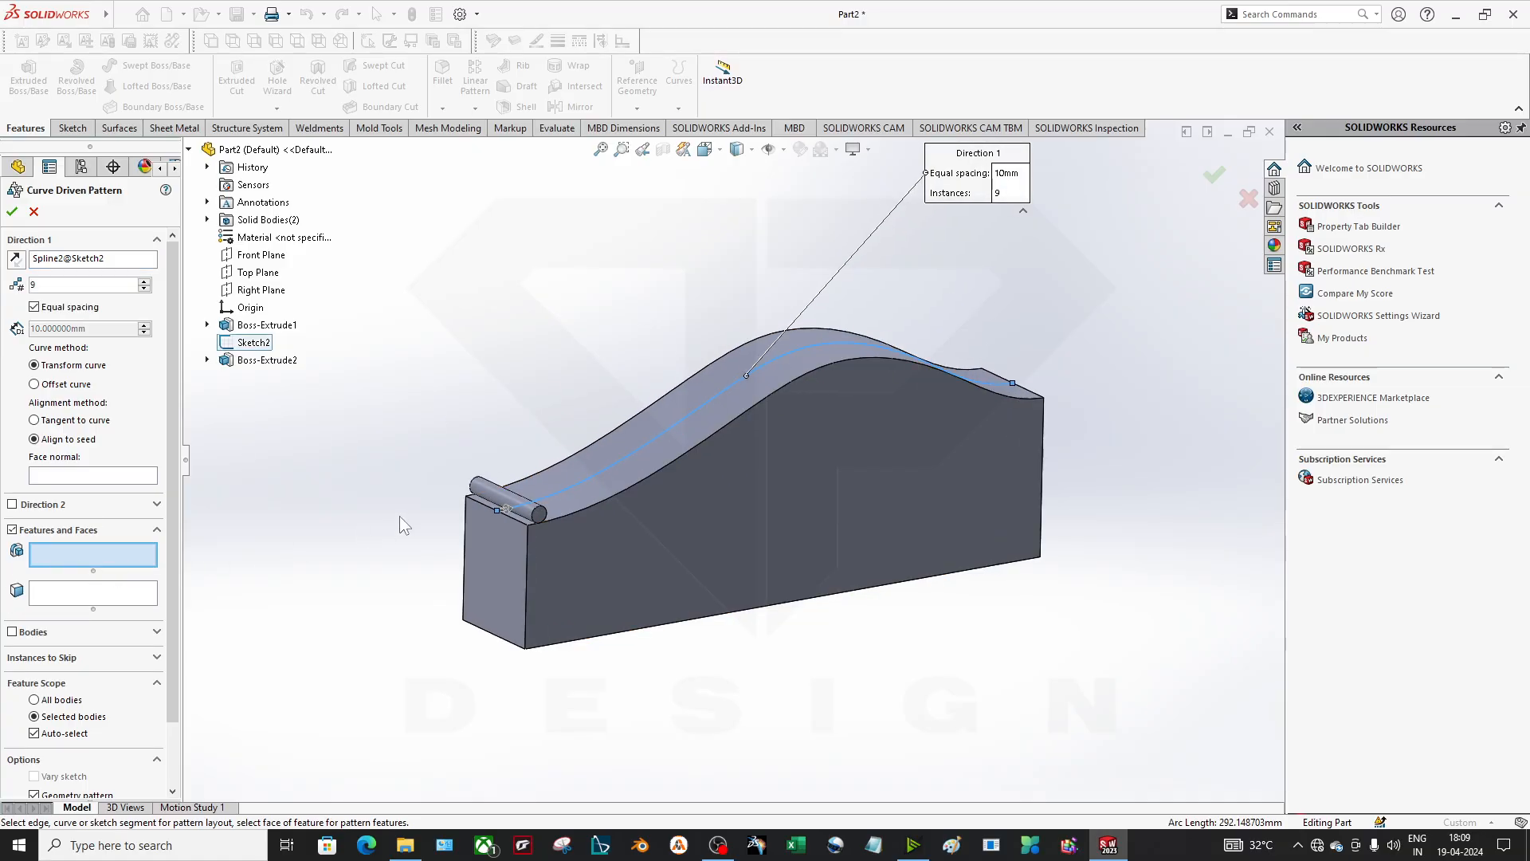
pyautogui.click(502, 496)
pyautogui.scroll(1, 794, 384)
pyautogui.moveTo(794, 382); pyautogui.dragTo(672, 444, button='middle')
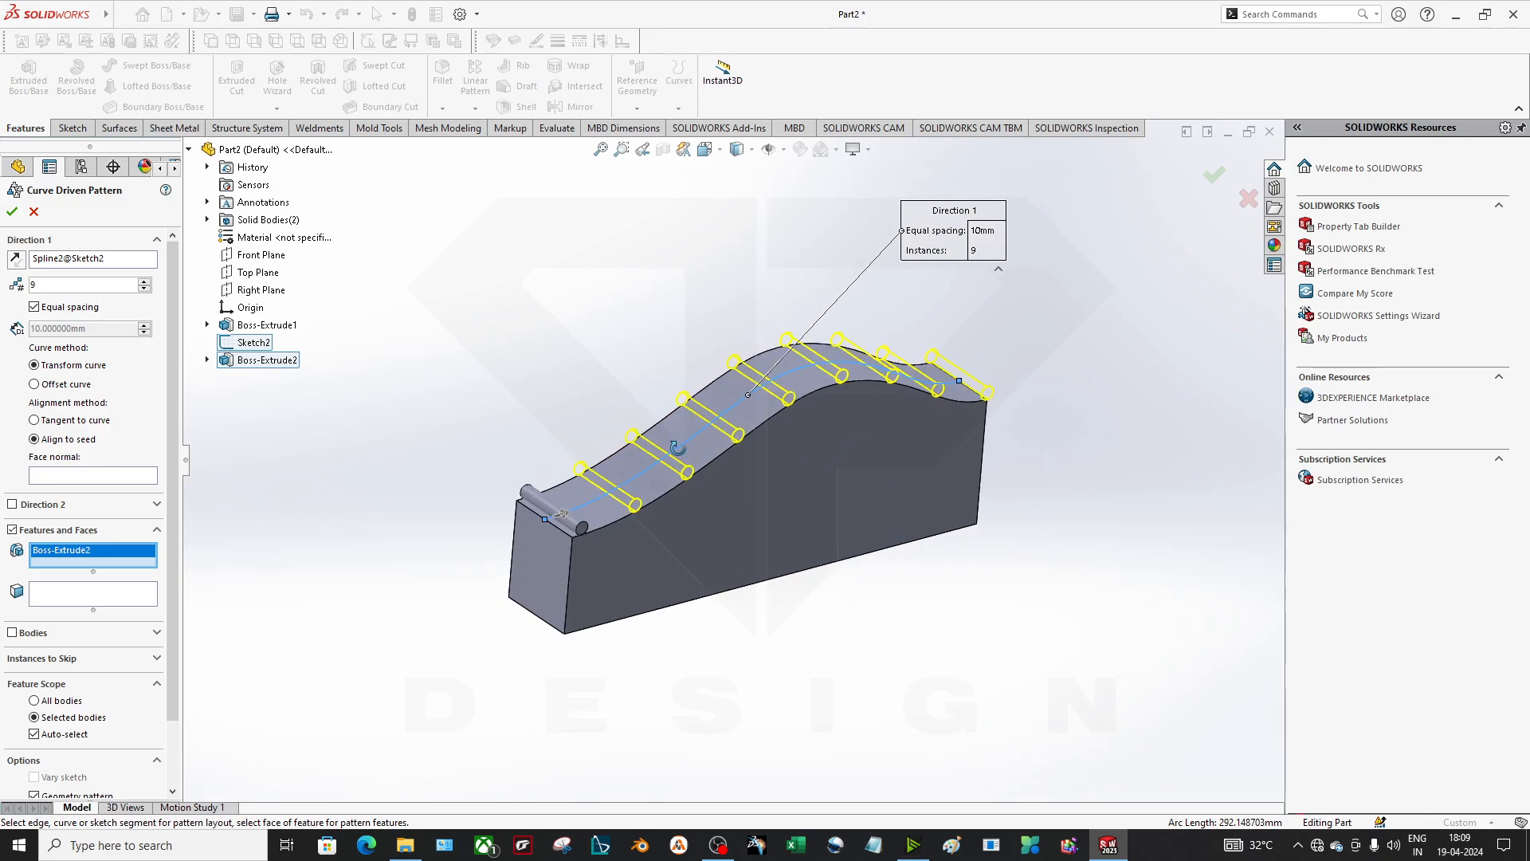
pyautogui.scroll(-2, 781, 399)
pyautogui.moveTo(778, 399); pyautogui.dragTo(810, 419, button='middle')
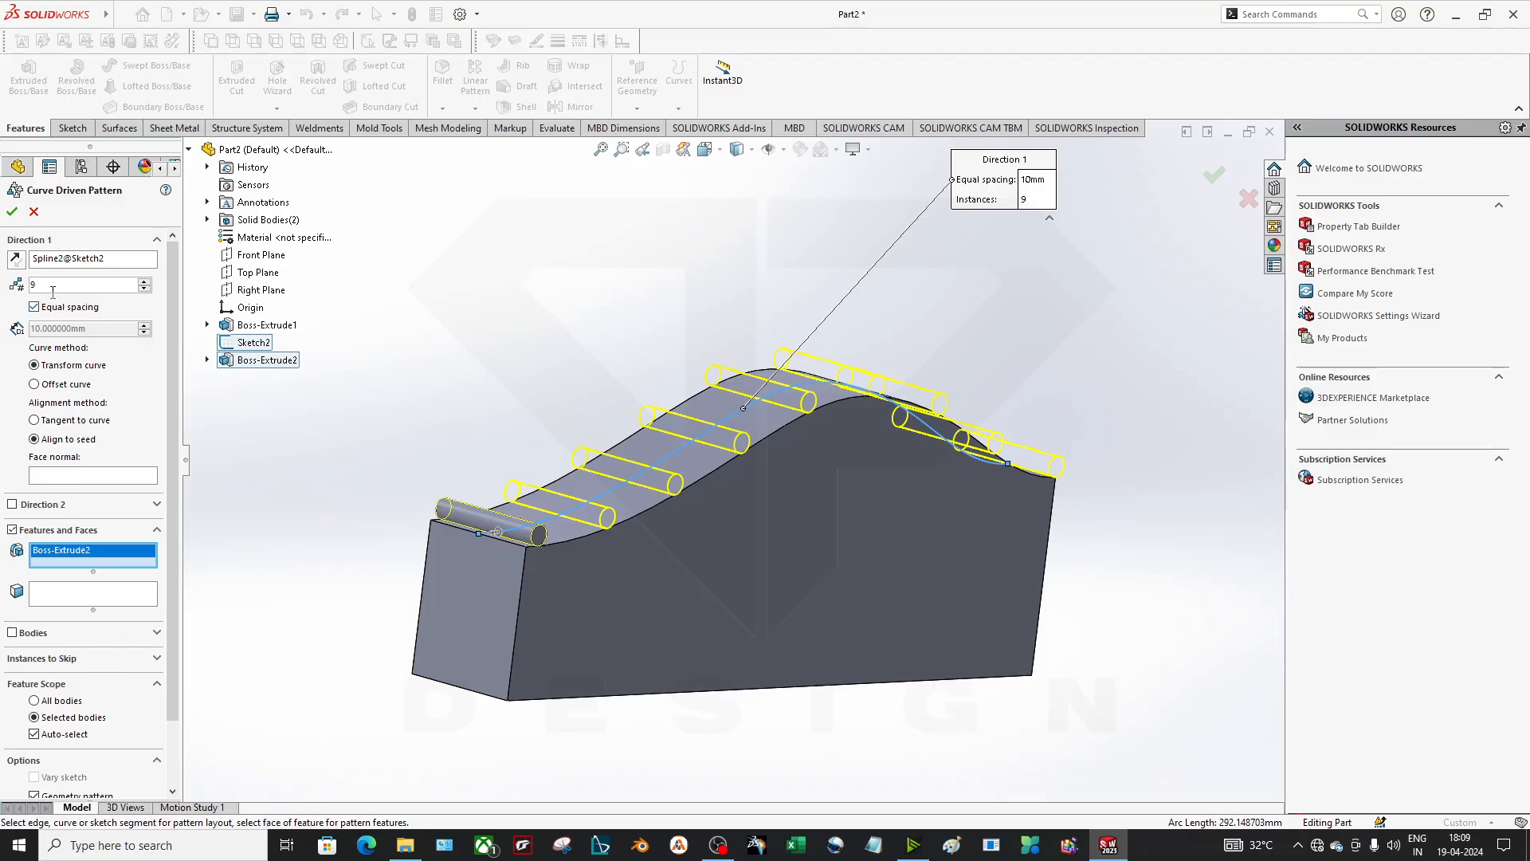
# - Raise the curve driven pattern's Direction 1 count to 23 equally spaced instances
pyautogui.click(144, 281)
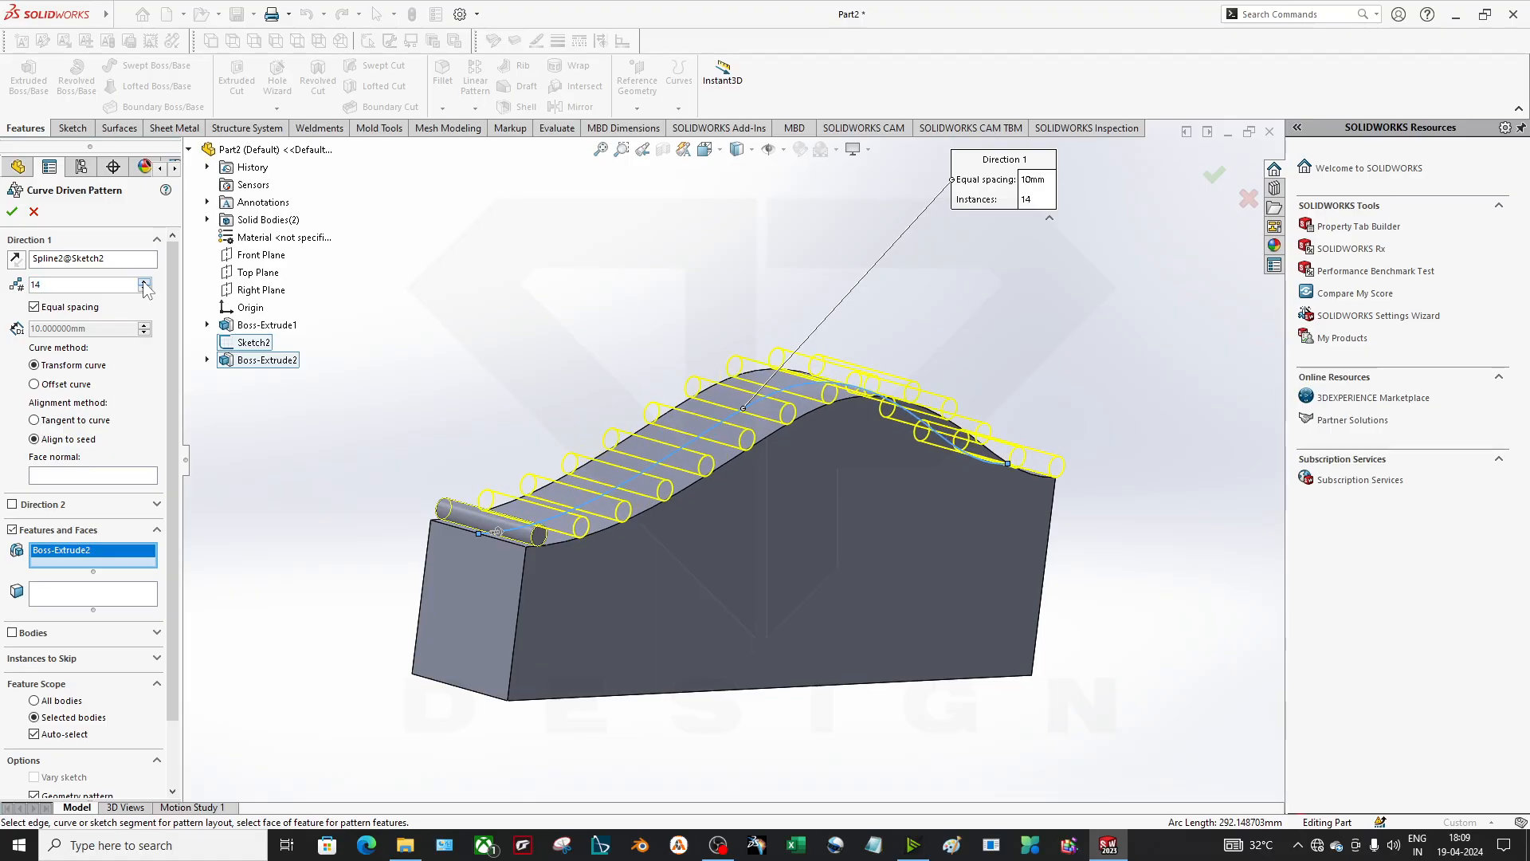
pyautogui.click(143, 282)
pyautogui.click(144, 282)
pyautogui.click(143, 282)
pyautogui.click(143, 282)
pyautogui.moveTo(858, 595); pyautogui.dragTo(816, 591, button='middle')
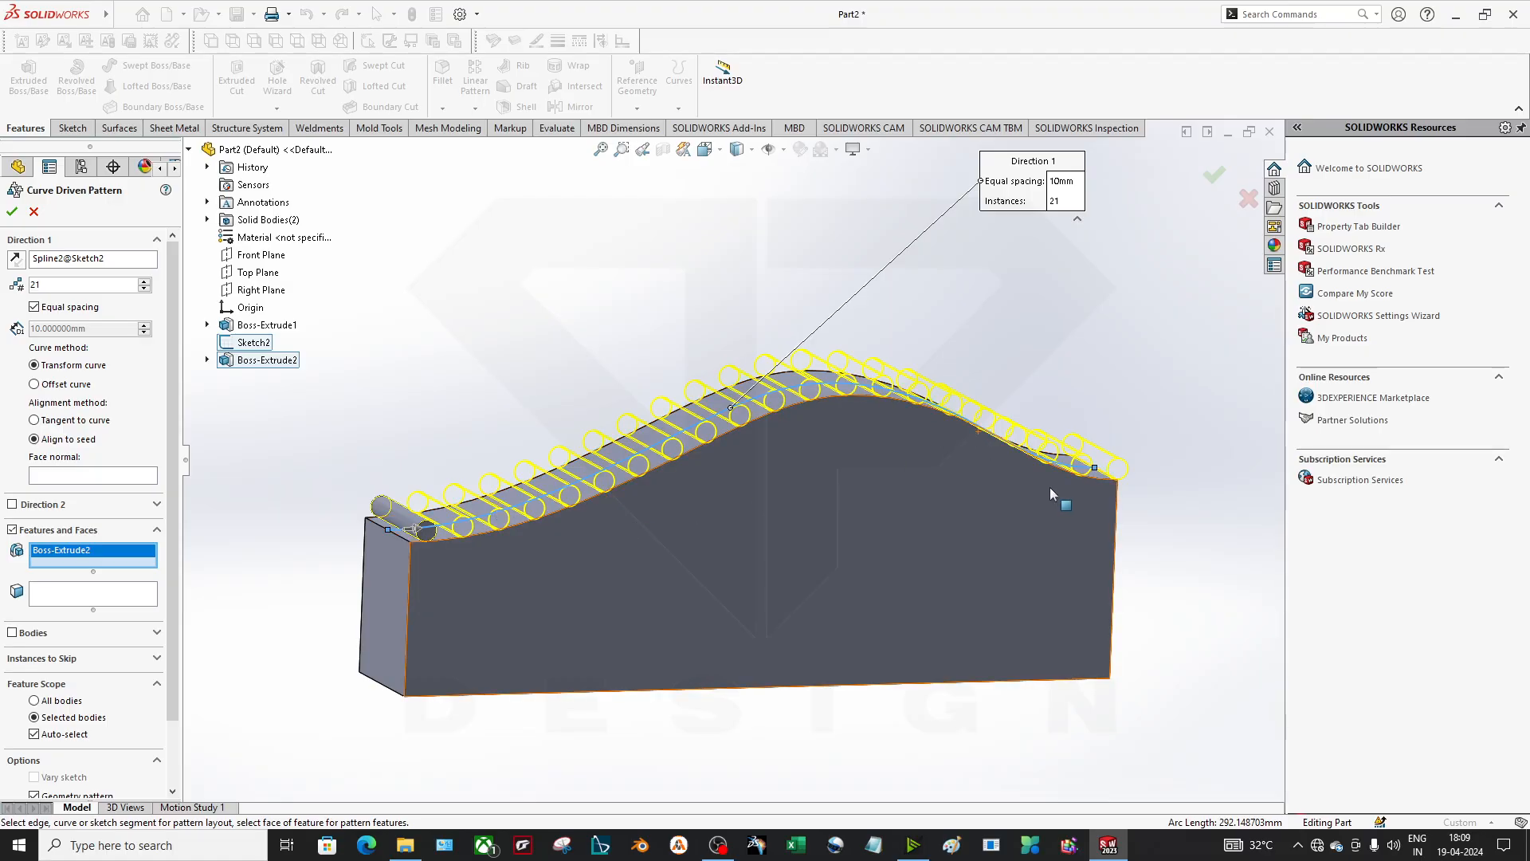
pyautogui.moveTo(1050, 490); pyautogui.dragTo(1005, 486, button='middle')
pyautogui.click(143, 282)
pyautogui.click(144, 282)
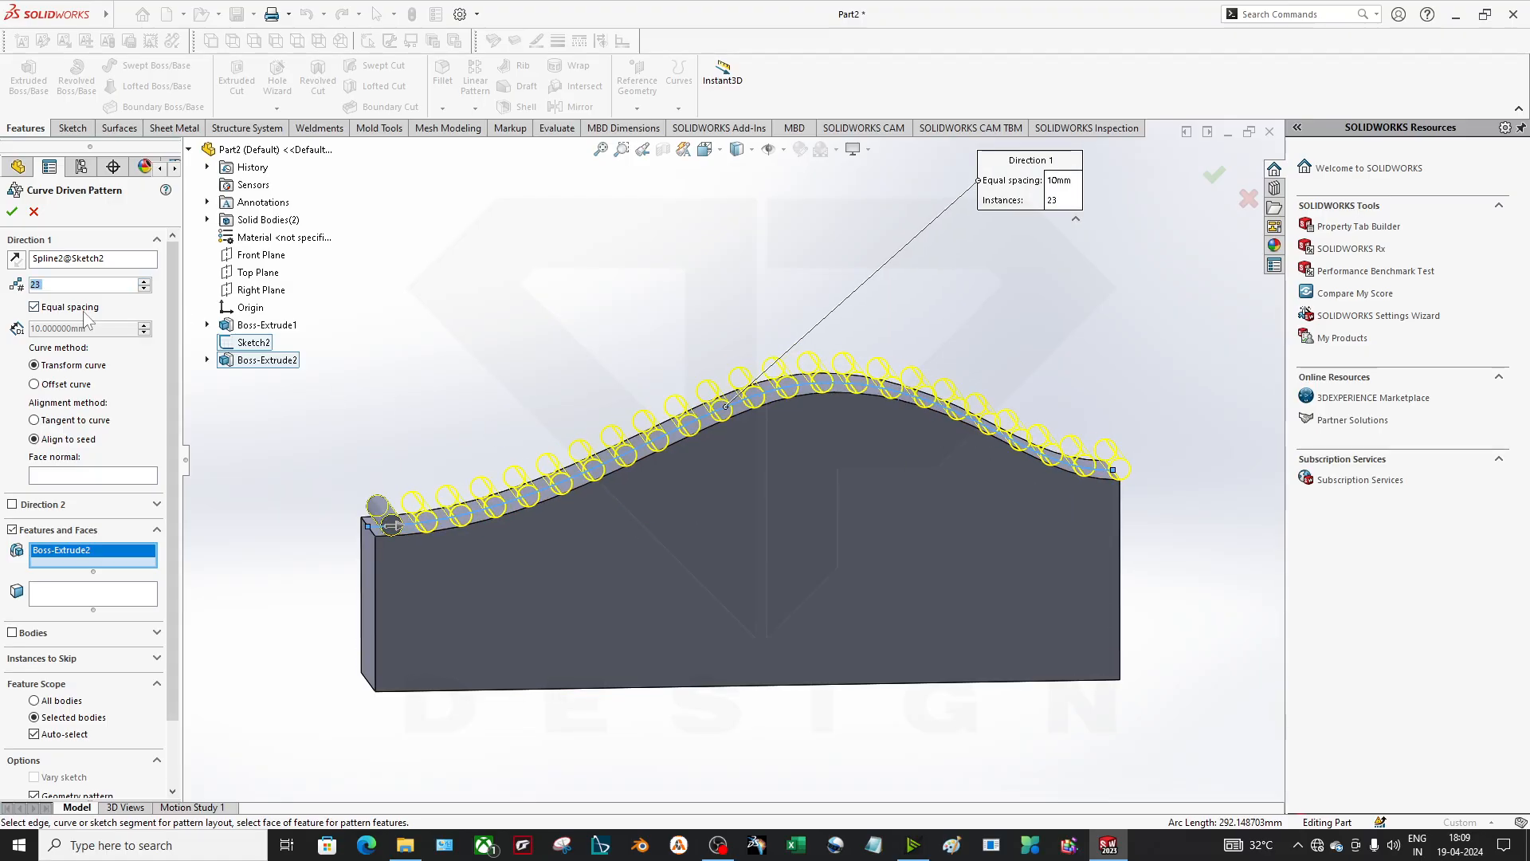
# - Turn off equal spacing to try a fixed 10 mm spacing between the cylinder instances
pyautogui.scroll(-3, 476, 480)
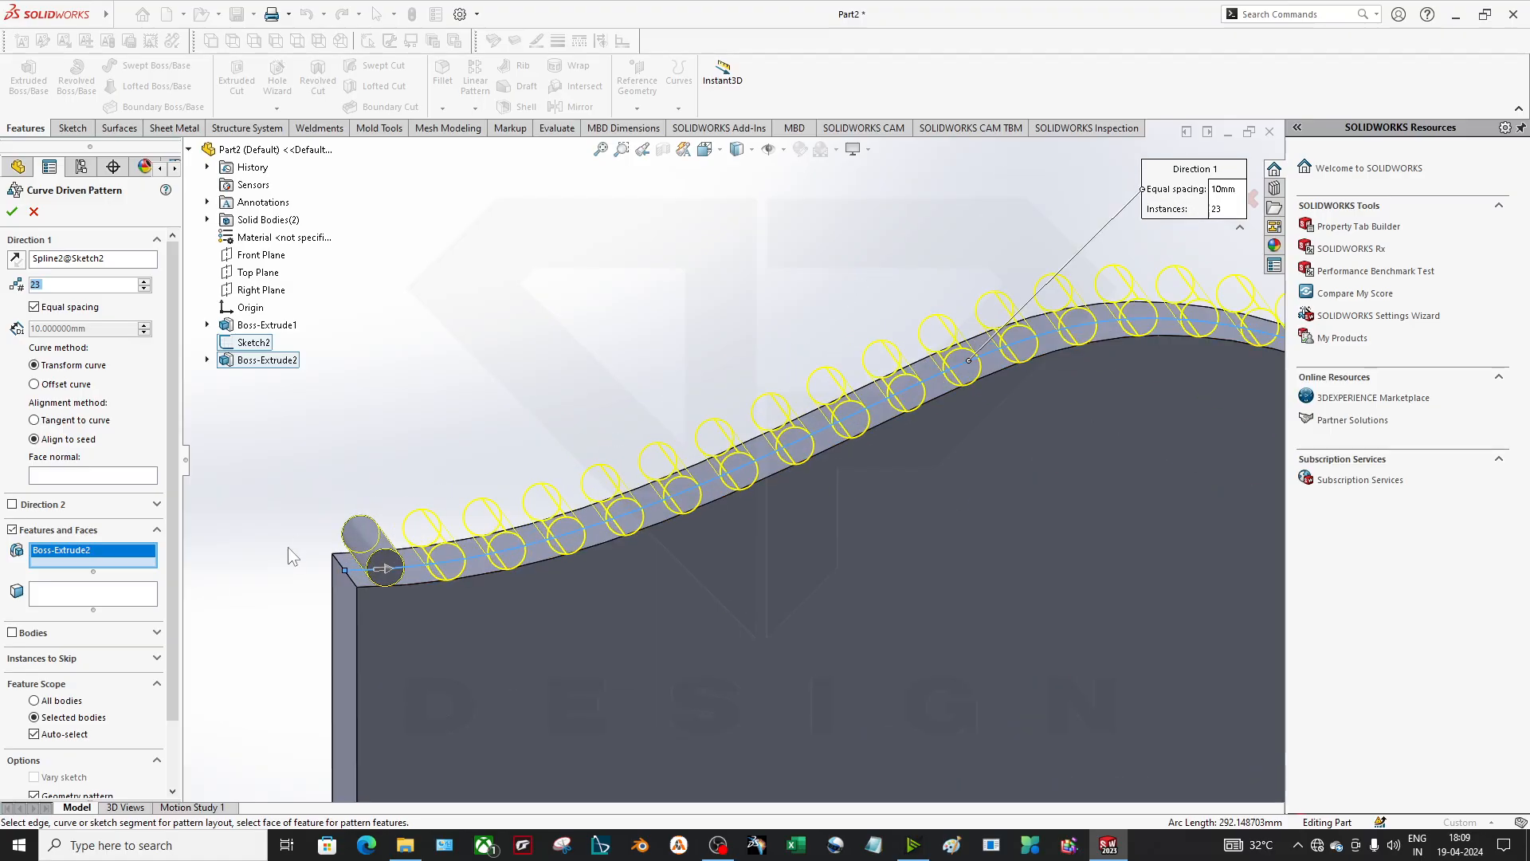
pyautogui.click(71, 307)
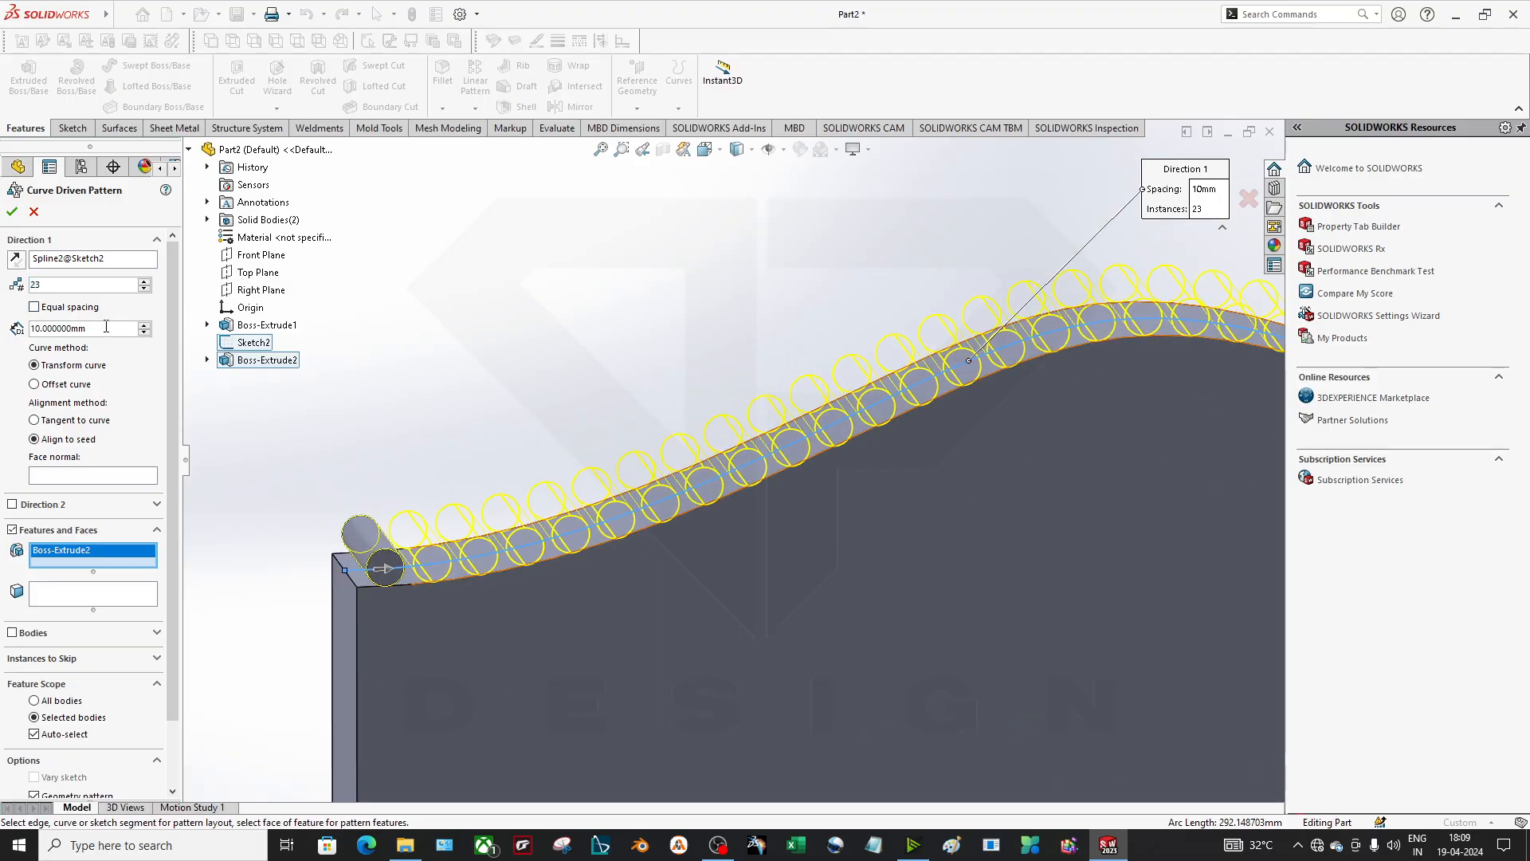
pyautogui.scroll(3, 600, 405)
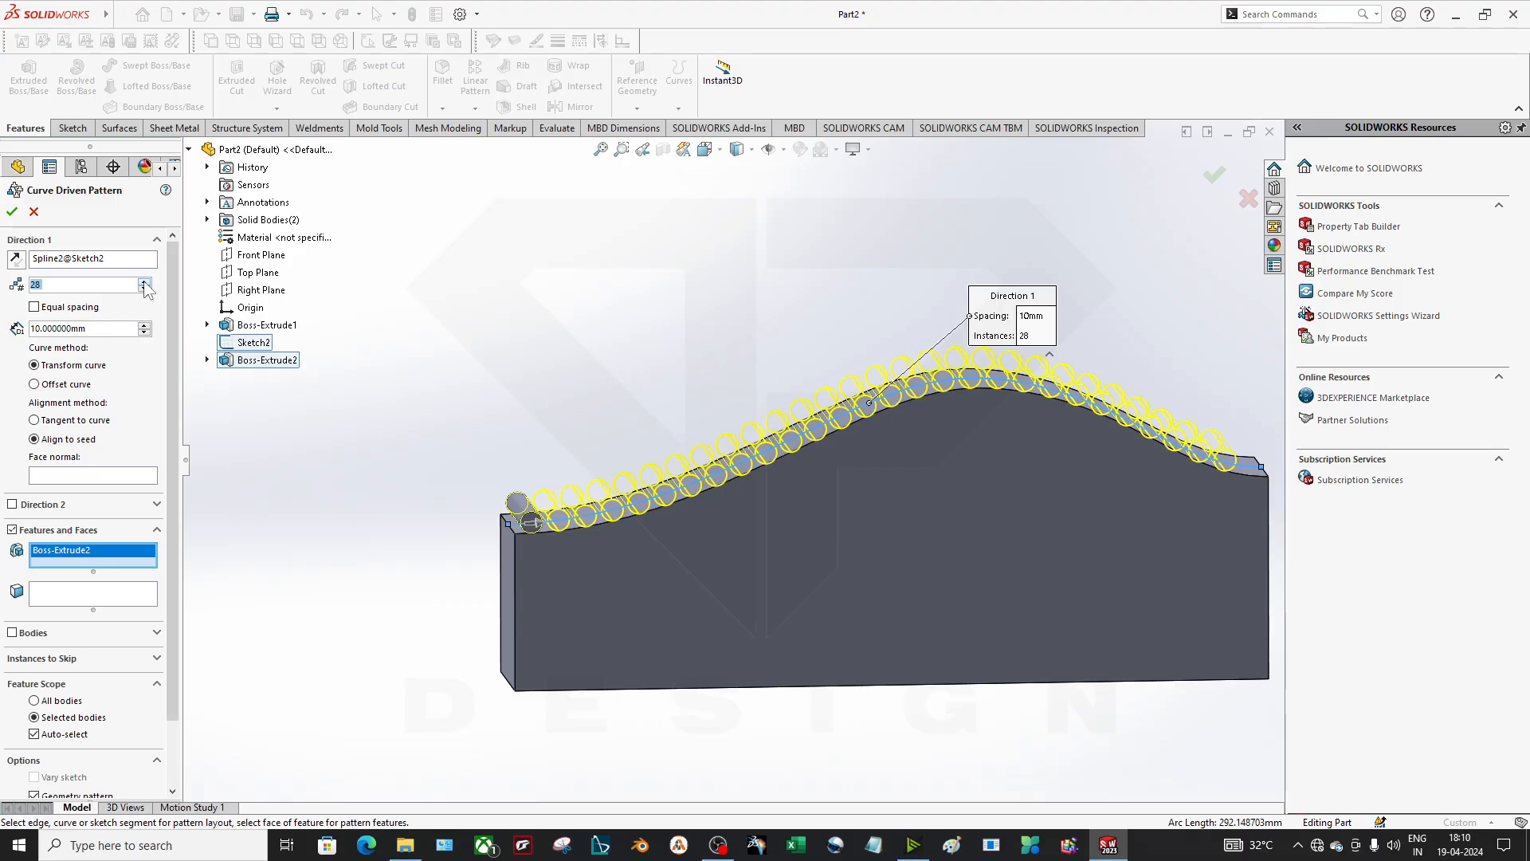
# - Set the pattern to 29 equally spaced instances along the wavy curve and accept it
pyautogui.click(84, 309)
pyautogui.scroll(2, 638, 411)
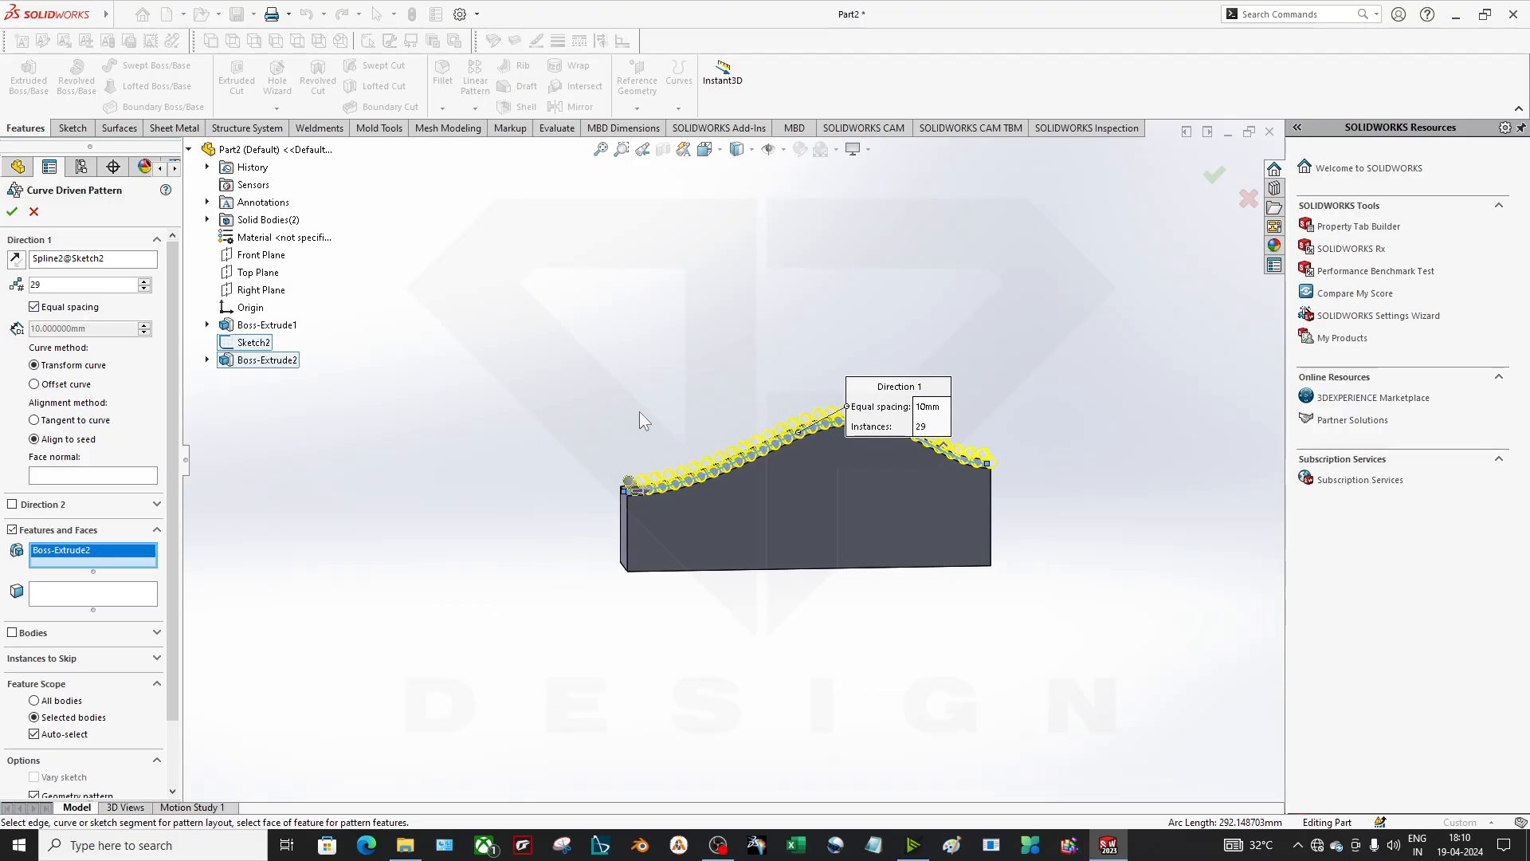
pyautogui.scroll(-4, 637, 411)
pyautogui.moveTo(689, 456); pyautogui.dragTo(705, 460, button='middle')
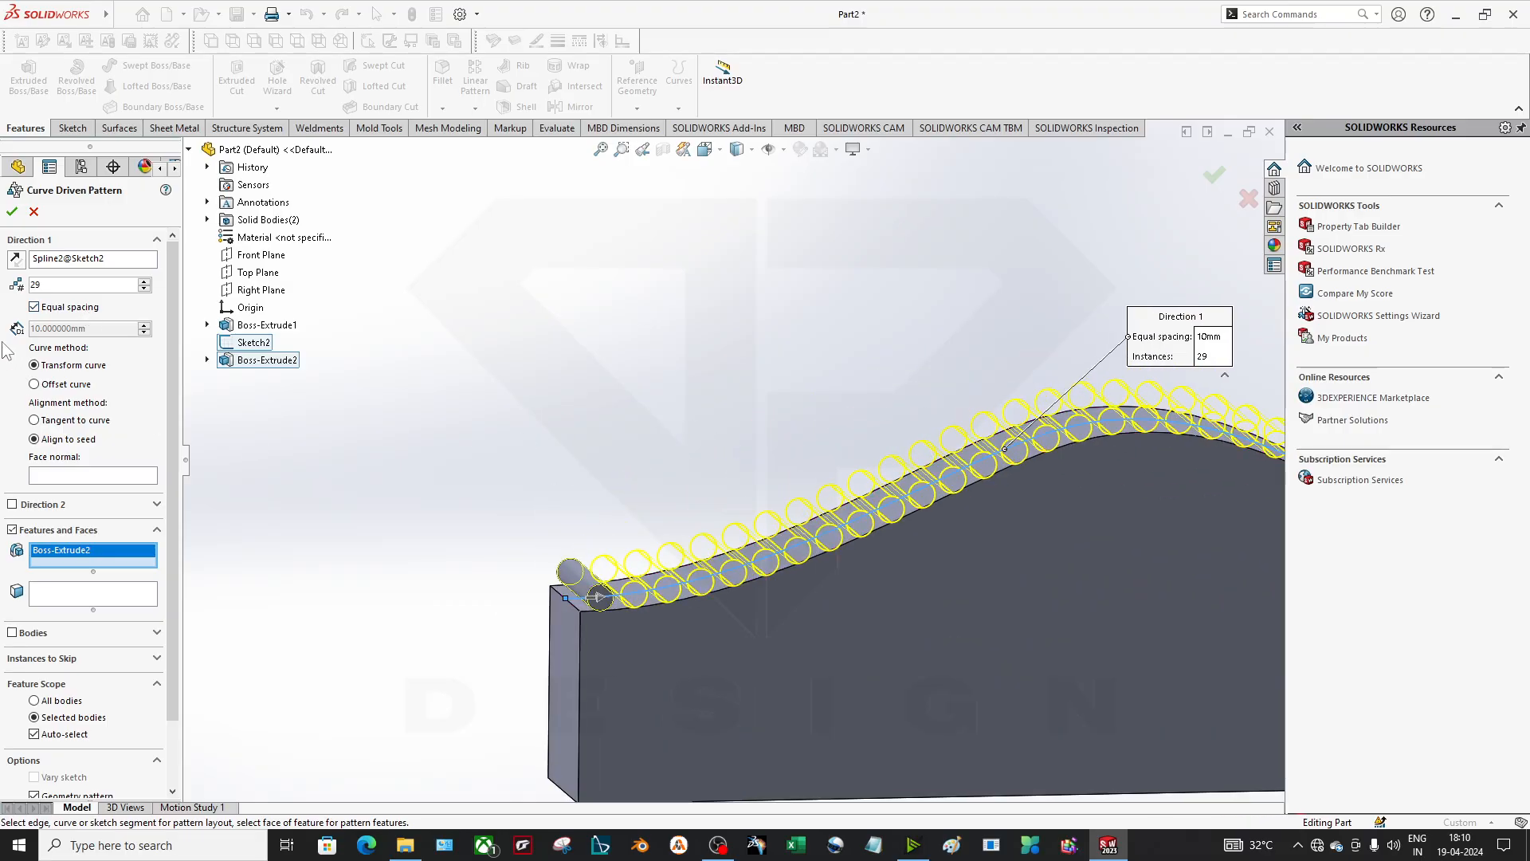
pyautogui.click(12, 212)
pyautogui.press('f')
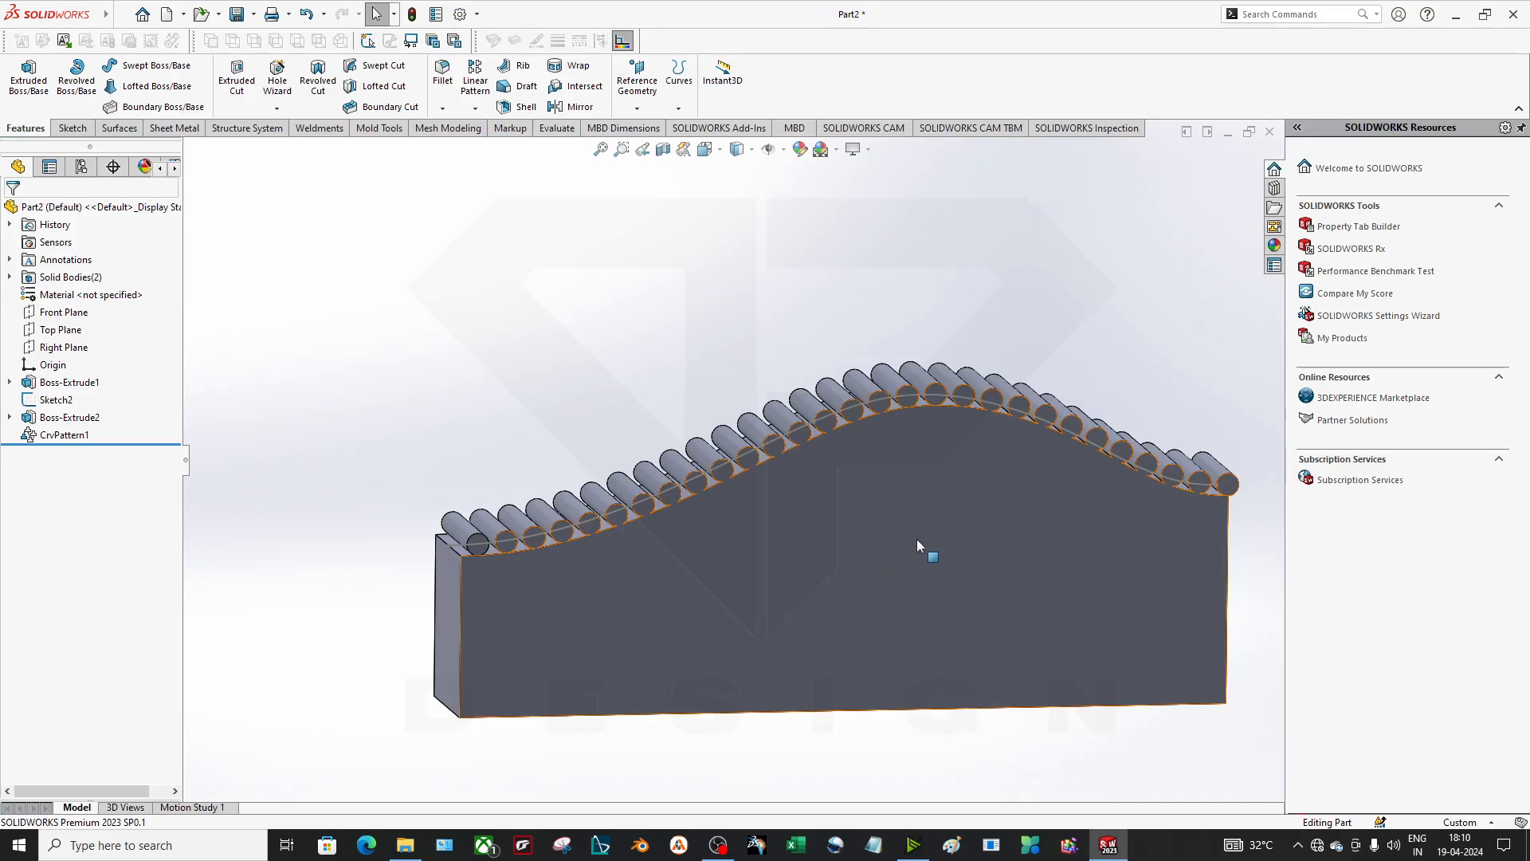
pyautogui.moveTo(917, 540)
pyautogui.mouseDown(button='middle')
pyautogui.moveTo(598, 437)
pyautogui.moveTo(859, 518)
pyautogui.moveTo(942, 510)
pyautogui.moveTo(683, 418)
pyautogui.moveTo(851, 507)
pyautogui.moveTo(784, 510)
pyautogui.moveTo(719, 558)
pyautogui.moveTo(748, 562)
pyautogui.mouseUp(button='middle')
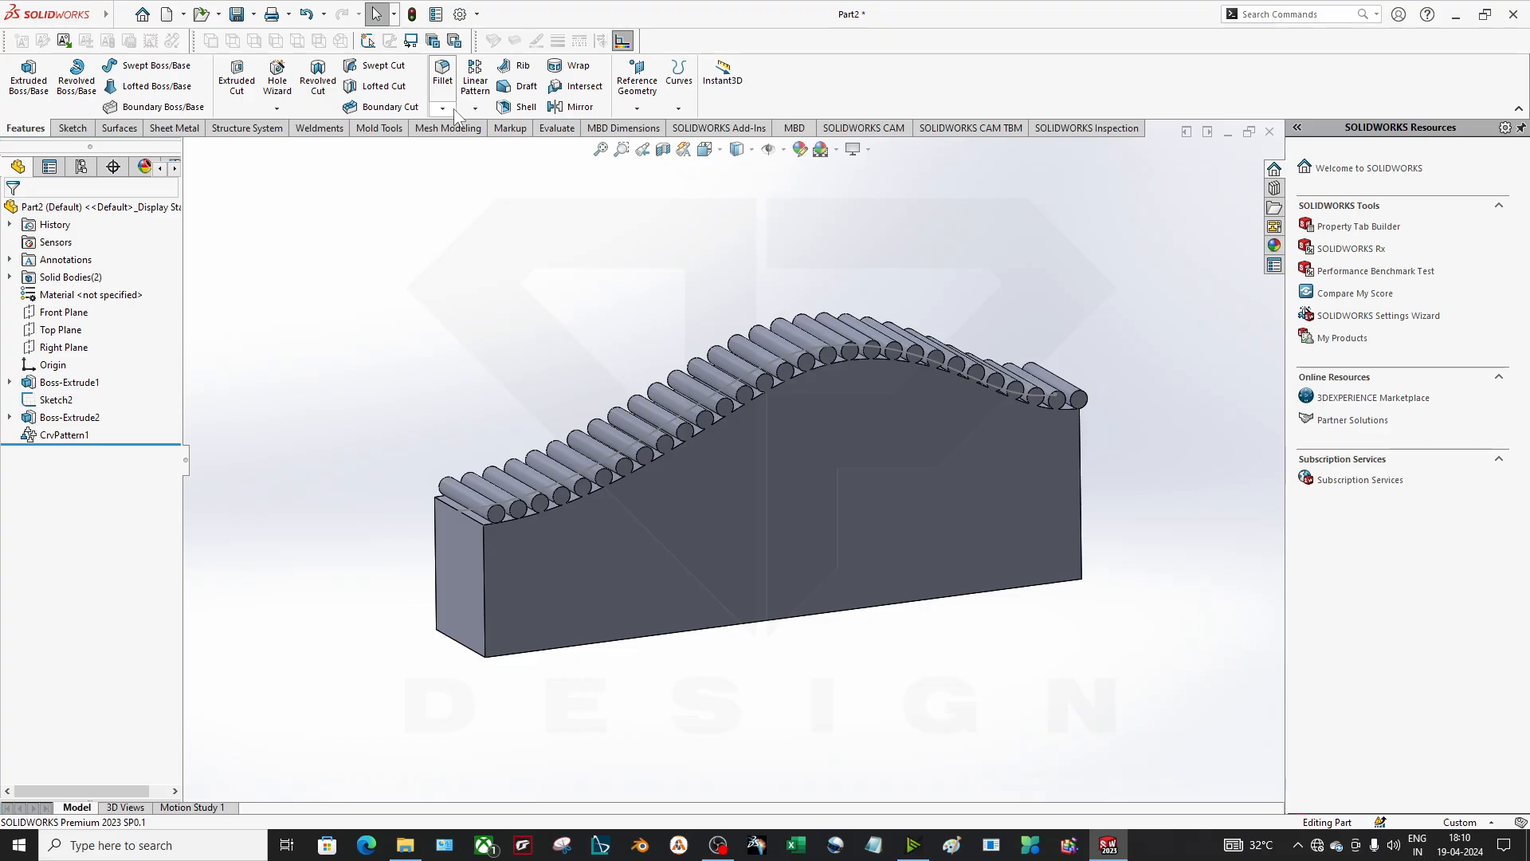
pyautogui.click(475, 109)
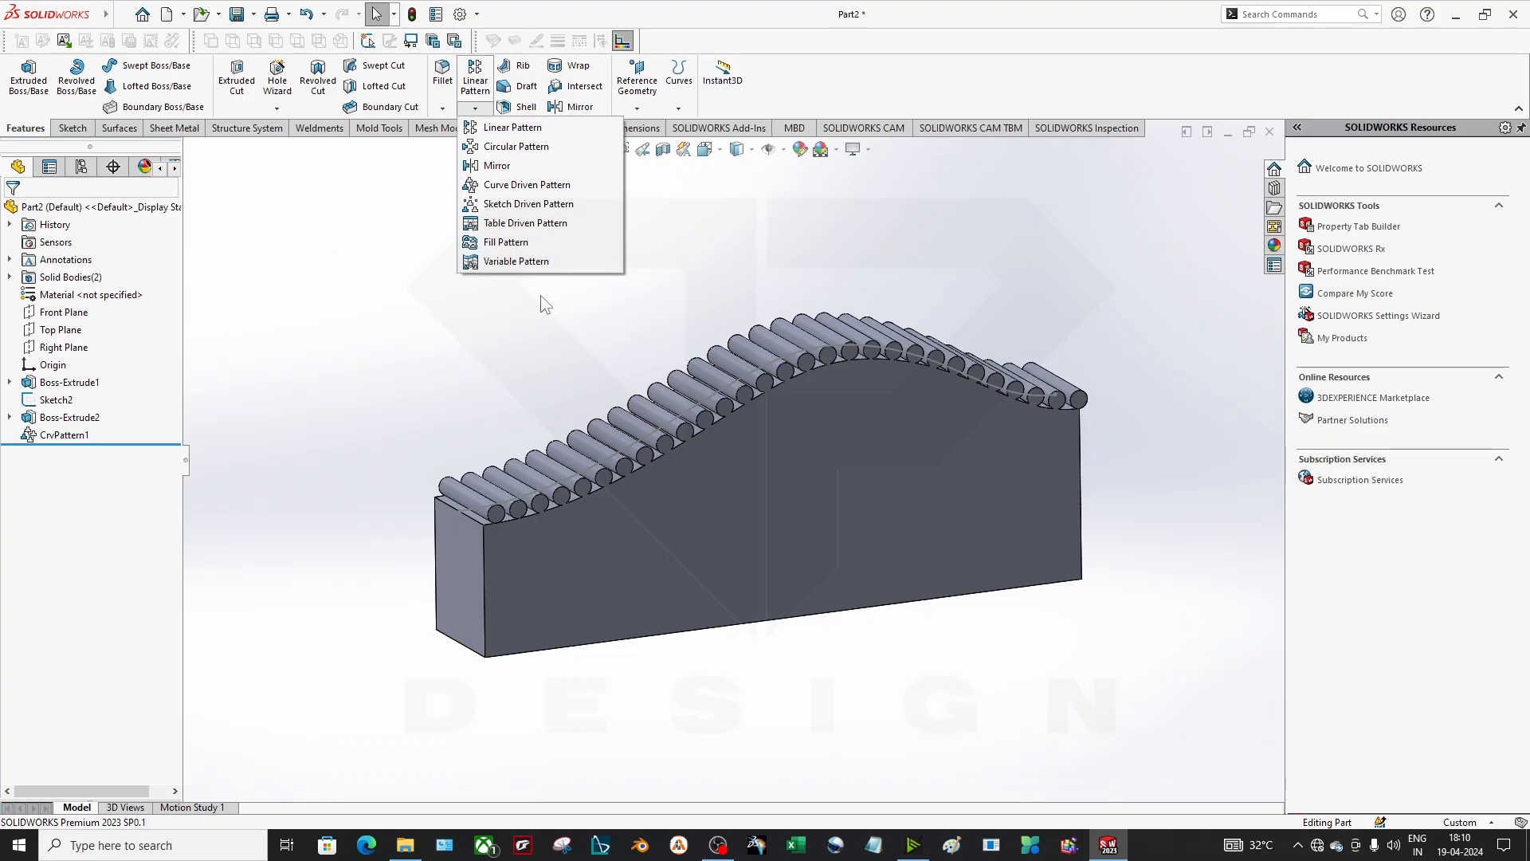
pyautogui.click(527, 323)
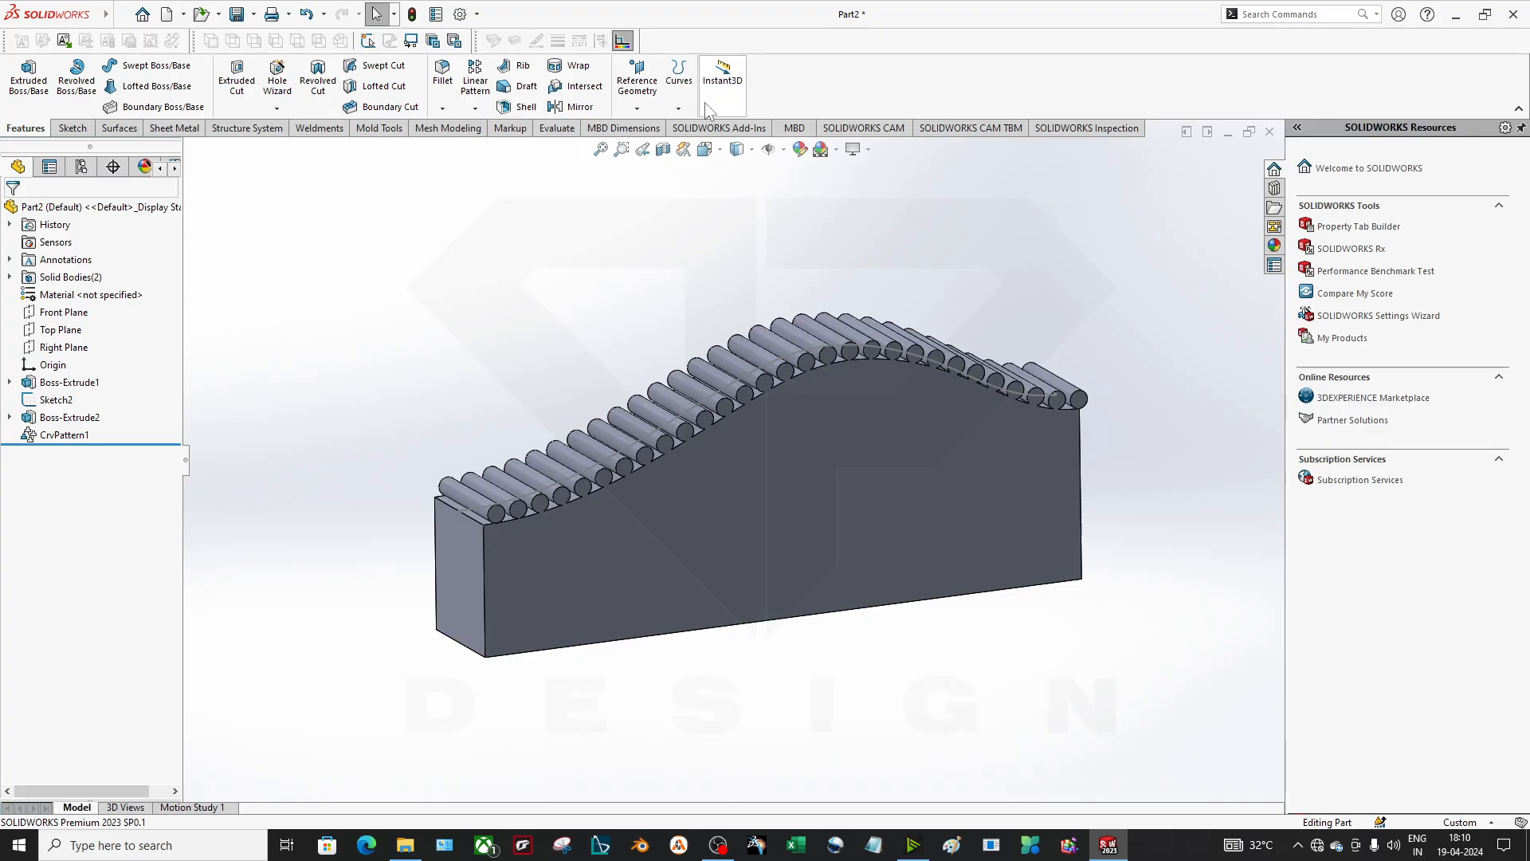
# - Turn on Instant3D for direct editing of the part
pyautogui.click(723, 81)
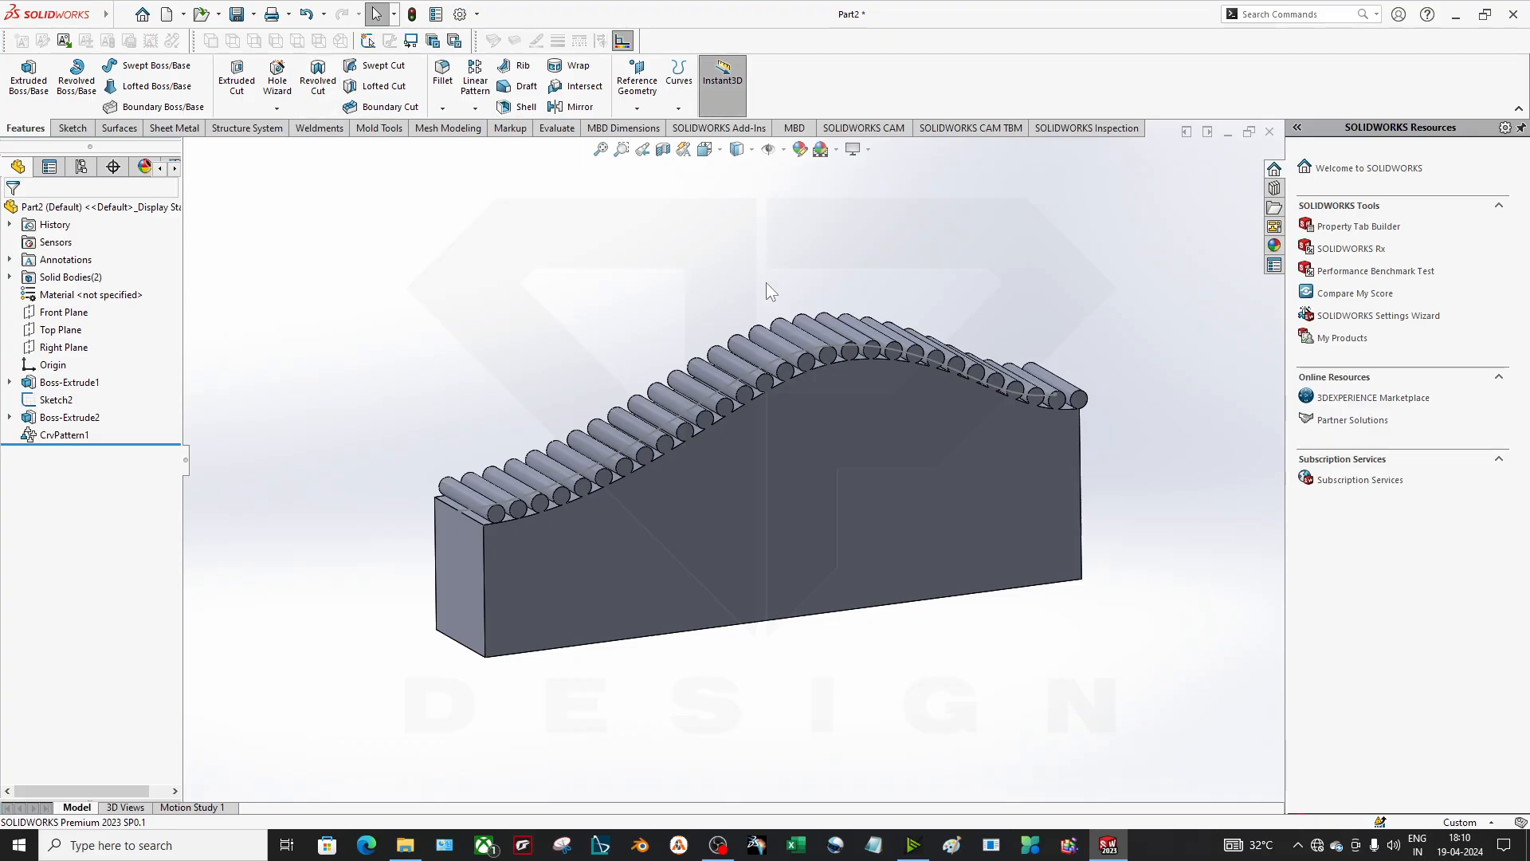